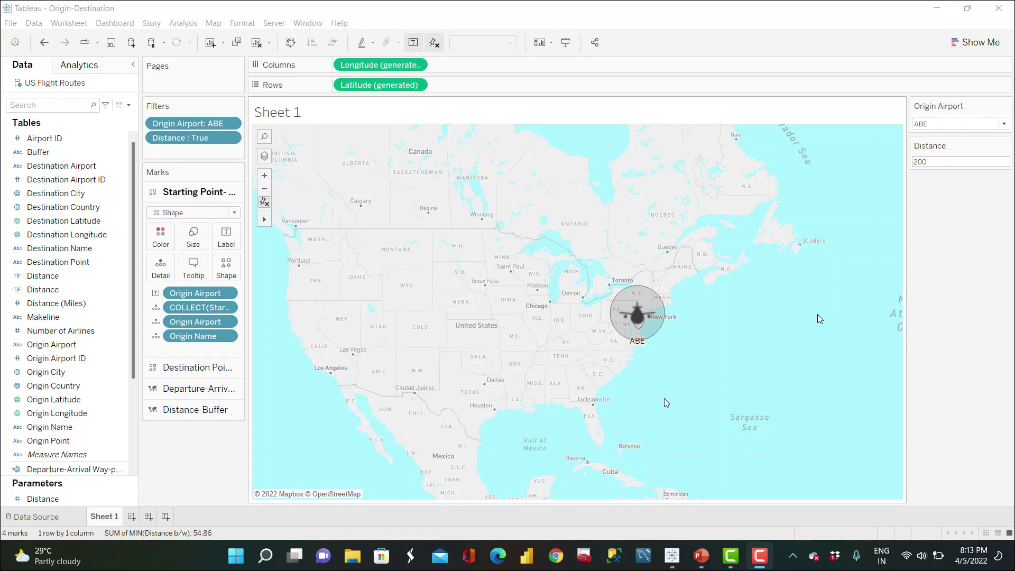
Set the Distance parameter to 400 for the flight map of origin airport ABE
click(1000, 124)
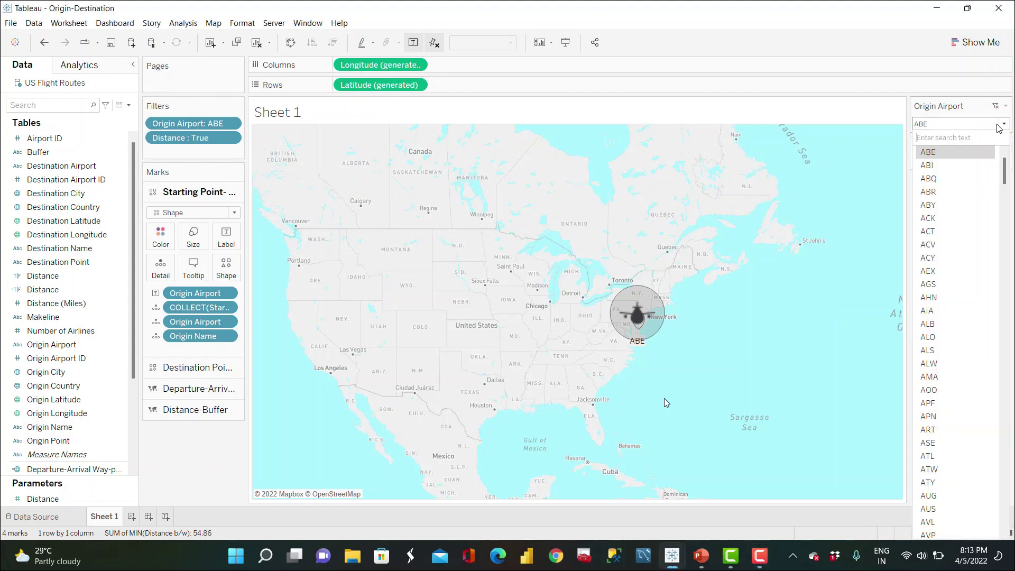
click(999, 126)
mouse_move(646, 315)
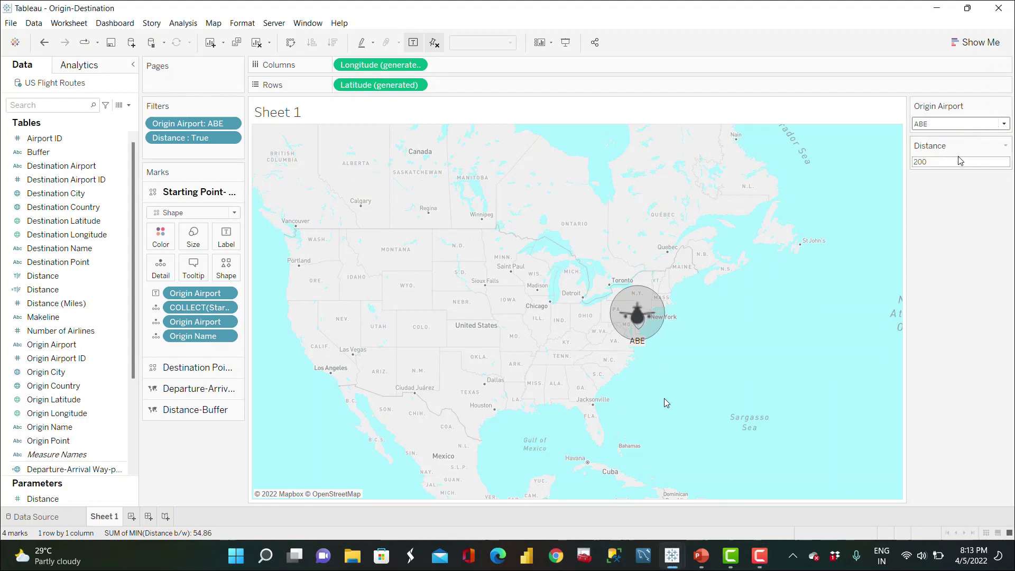
click(933, 162)
text(400)
mouse_move(640, 320)
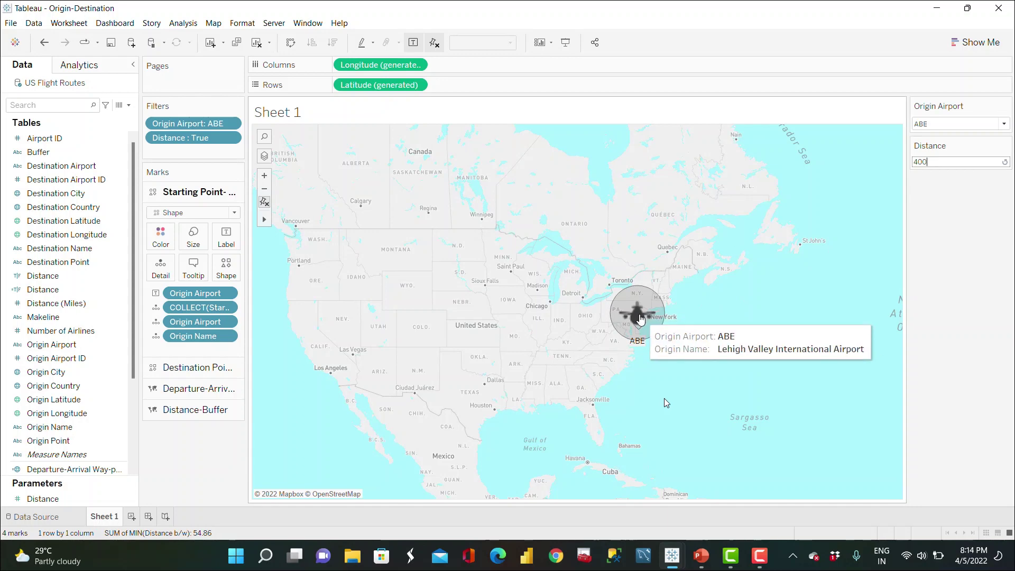
key(Return)
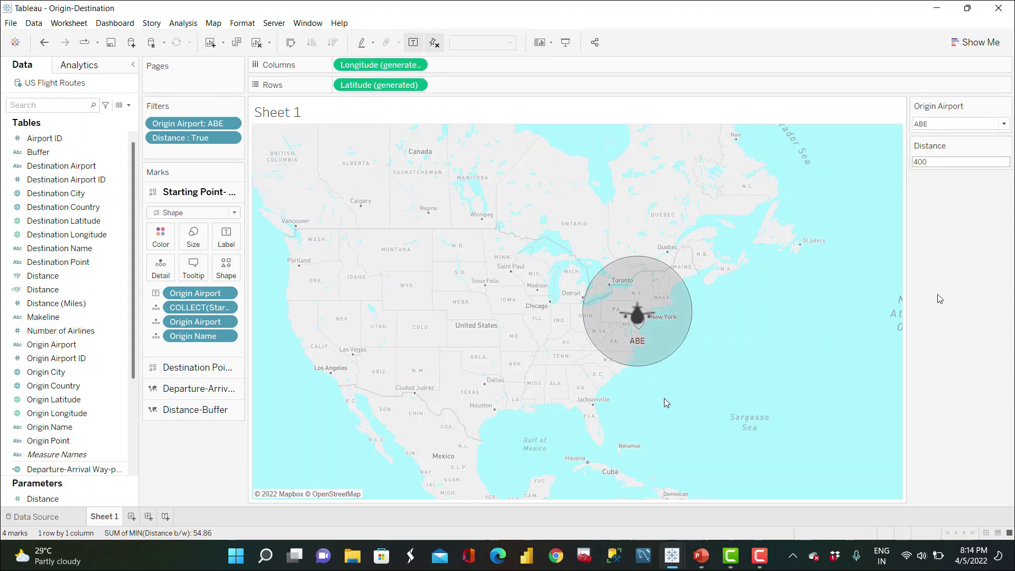
Set the Distance parameter to 600 and inspect the route from Allentown to Detroit on the map
click(933, 164)
text(600)
key(Return)
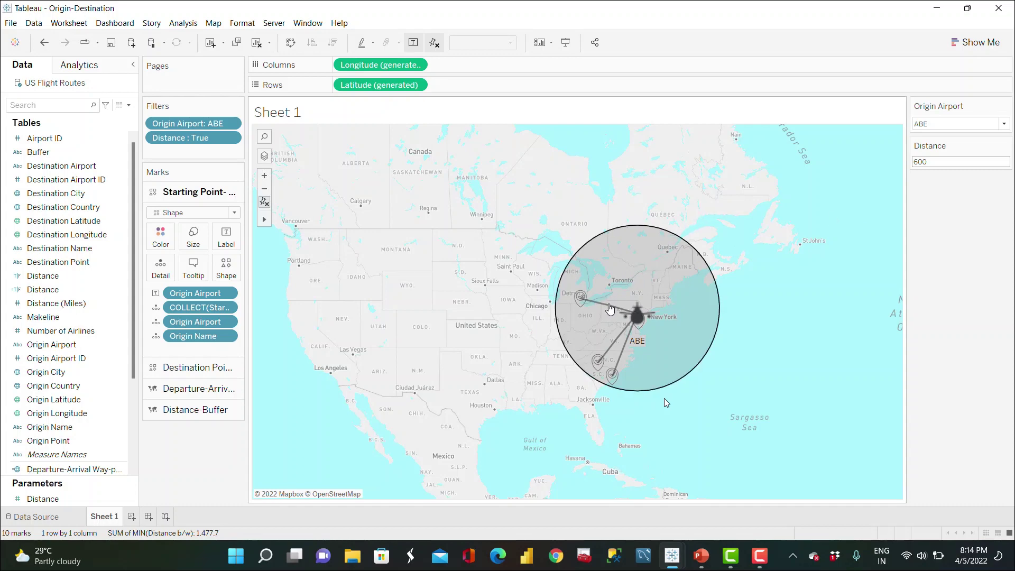
mouse_move(610, 311)
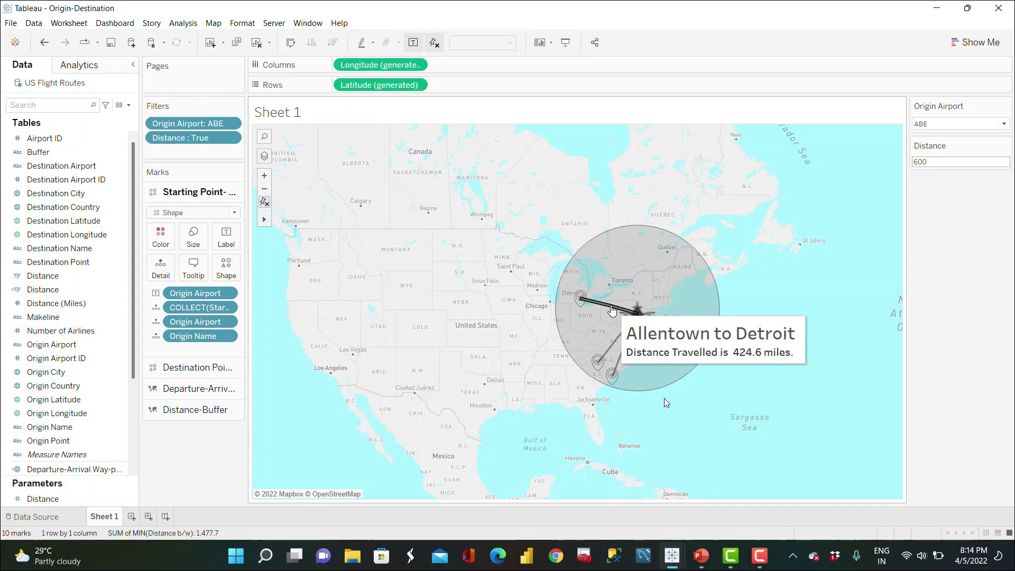
mouse_move(619, 344)
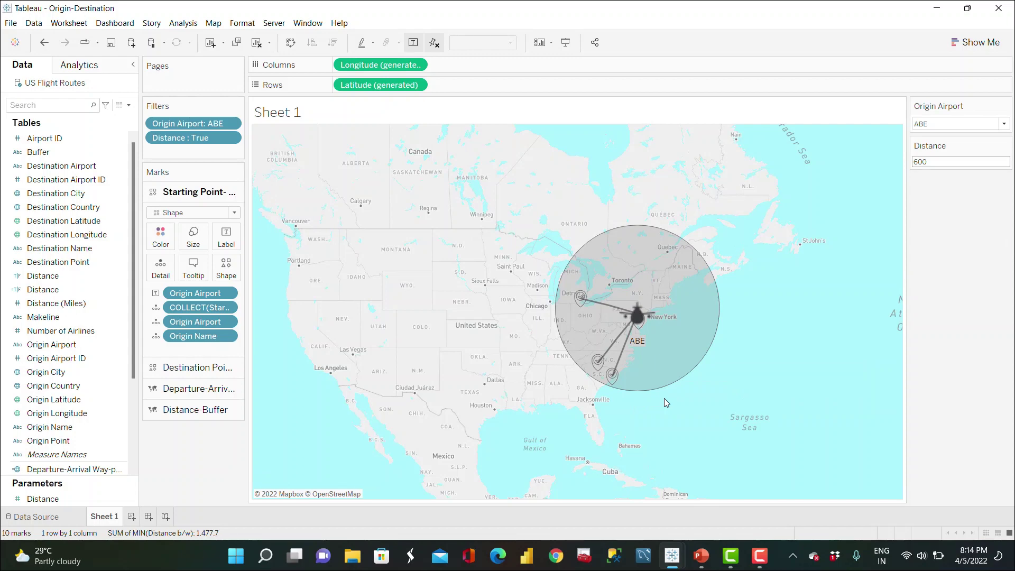
Find LAS in the Origin Airport filter and select it as the origin
click(1003, 123)
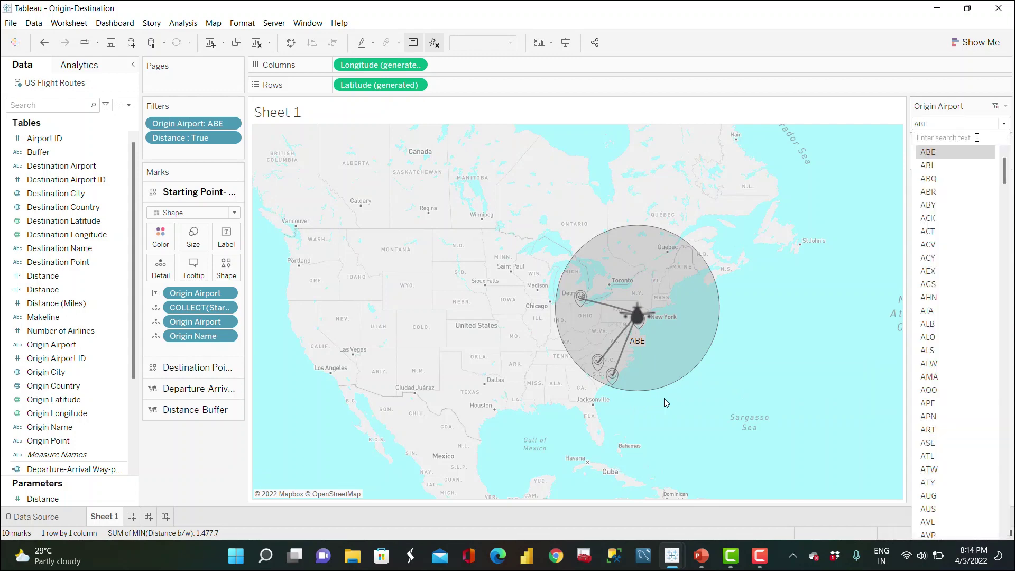
text(las)
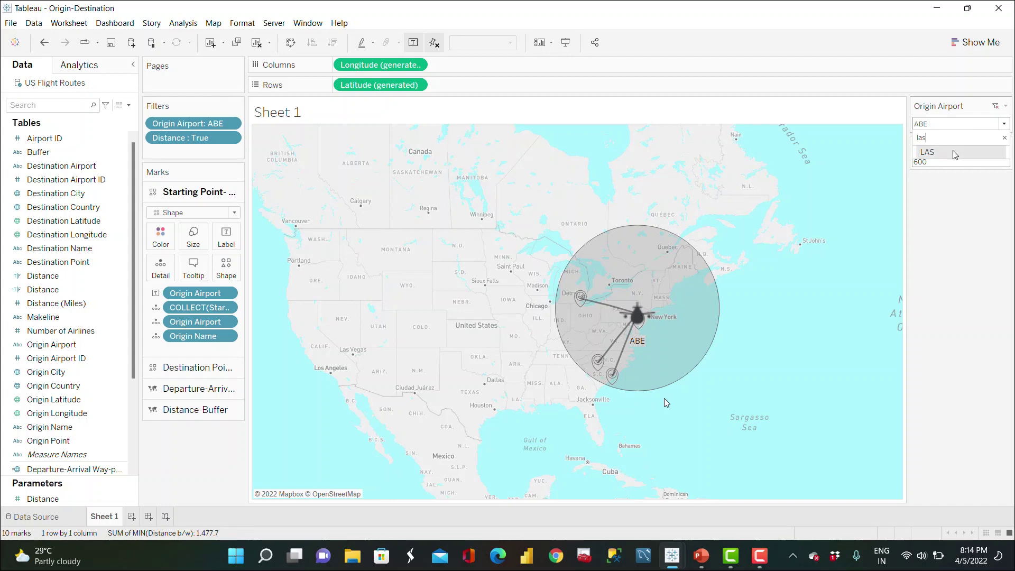
click(955, 154)
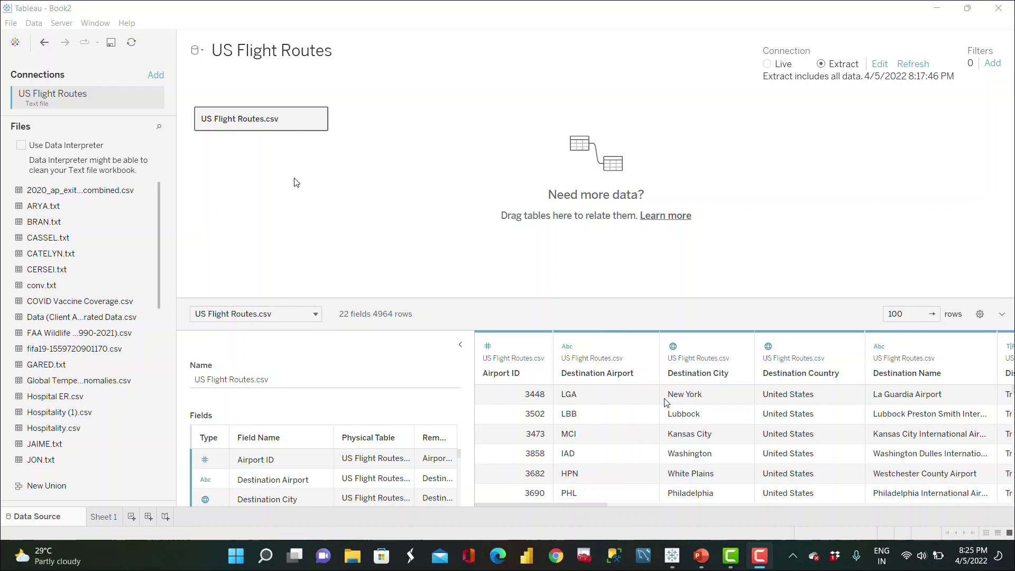
Open the empty worksheet Sheet 1 of Book2, based on the US Flight Routes data source
click(103, 517)
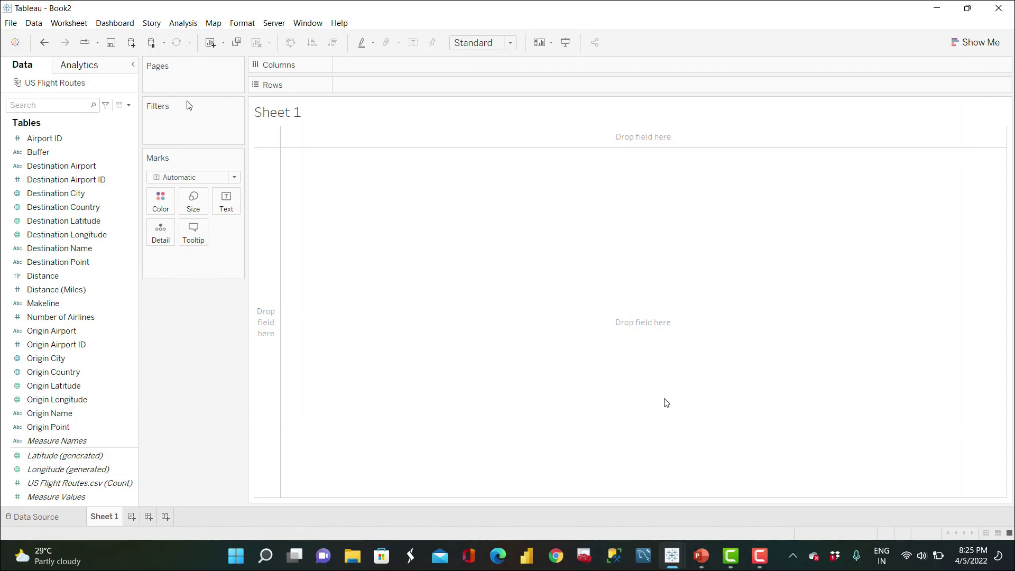
key(F9)
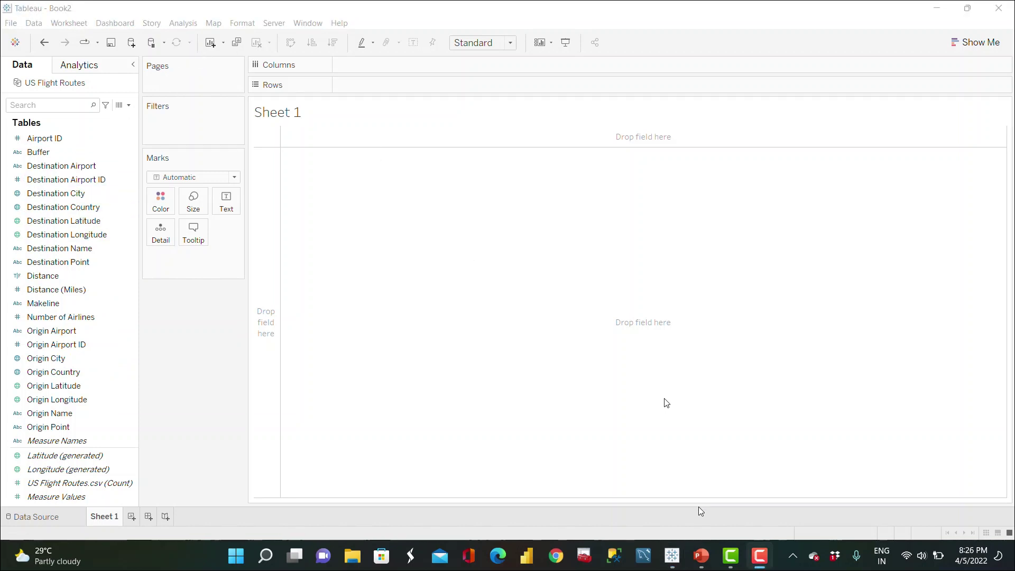
Switch to PowerPoint to review the MAKEPOINT, MAKELINE, DISTANCE and BUFFER syntax on the Spatial Function slide, and return to Tableau
click(701, 554)
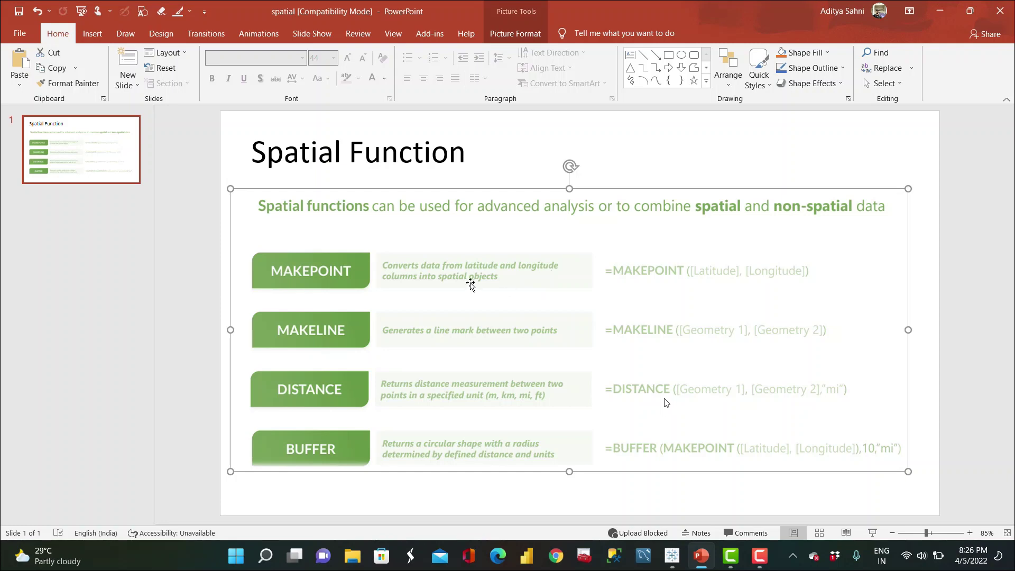
click(940, 10)
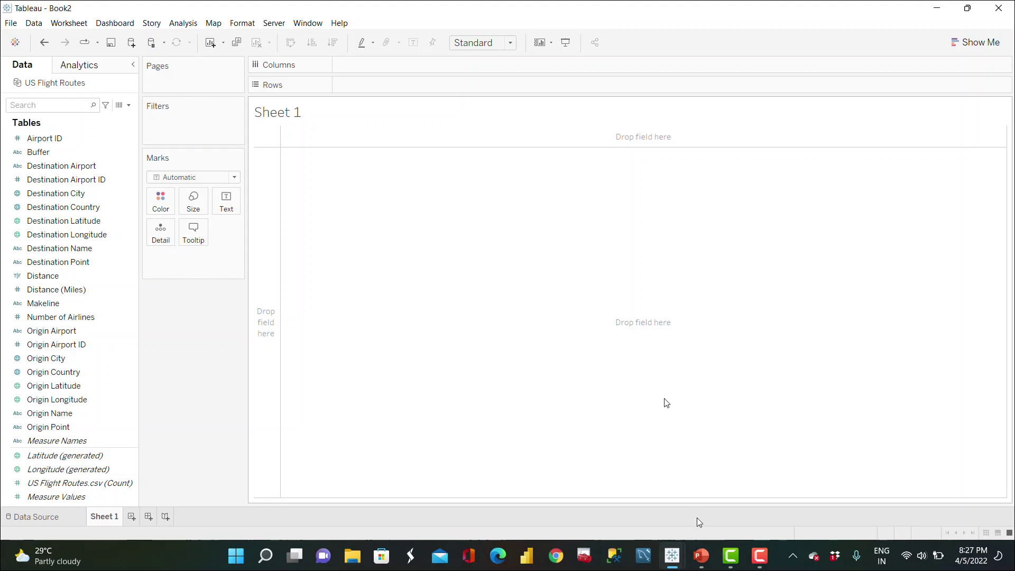
click(701, 555)
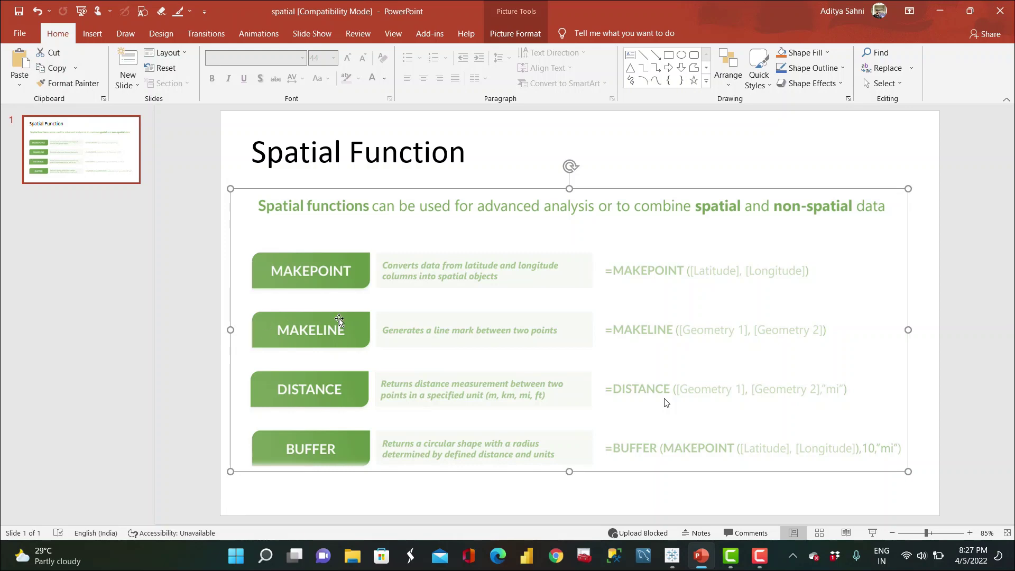
click(939, 11)
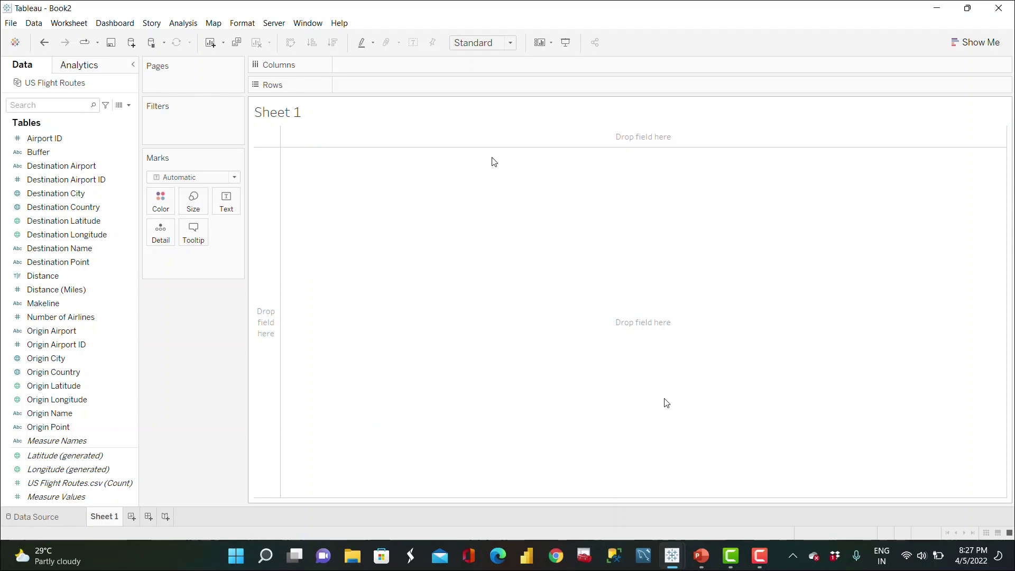
Create a calculated field in the US Flight Routes data and name it "Origin- Makepoint"
click(129, 106)
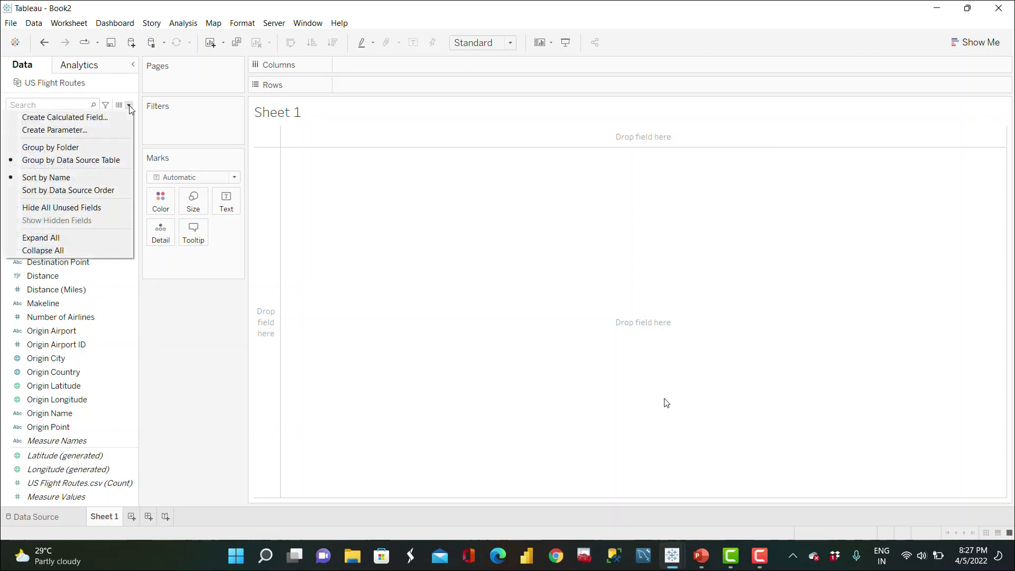
click(122, 117)
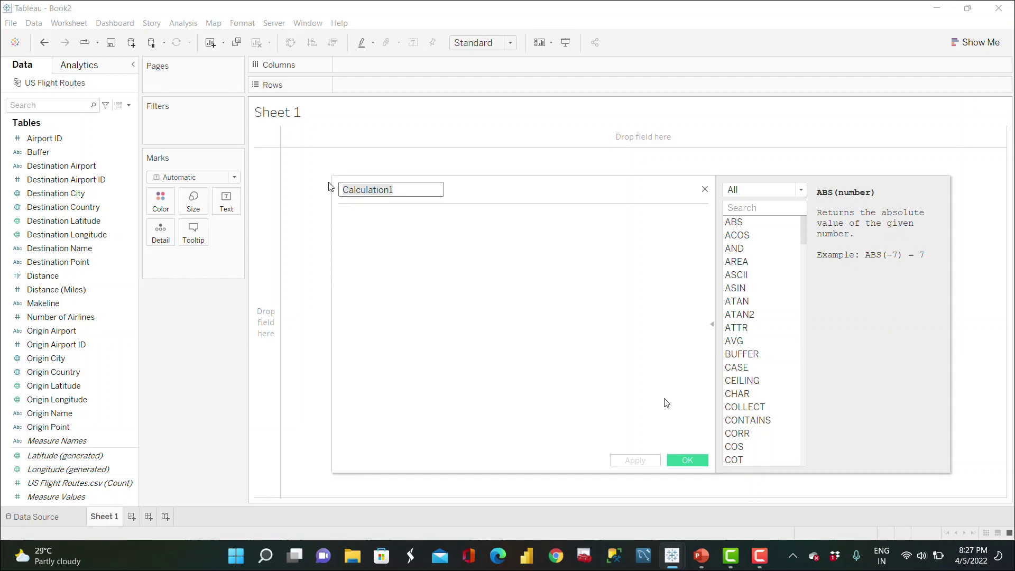
text(Orig)
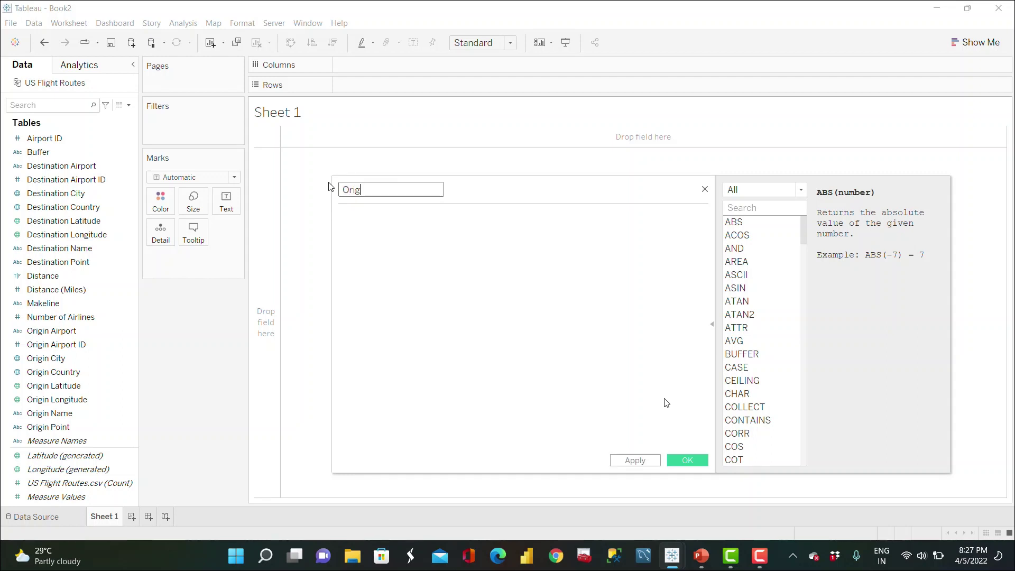
text(in- Makepoint)
Begin the formula with the MAKEPOINT function and insert the Origin Latitude field as its first argument
click(360, 225)
text(MAKEPOI)
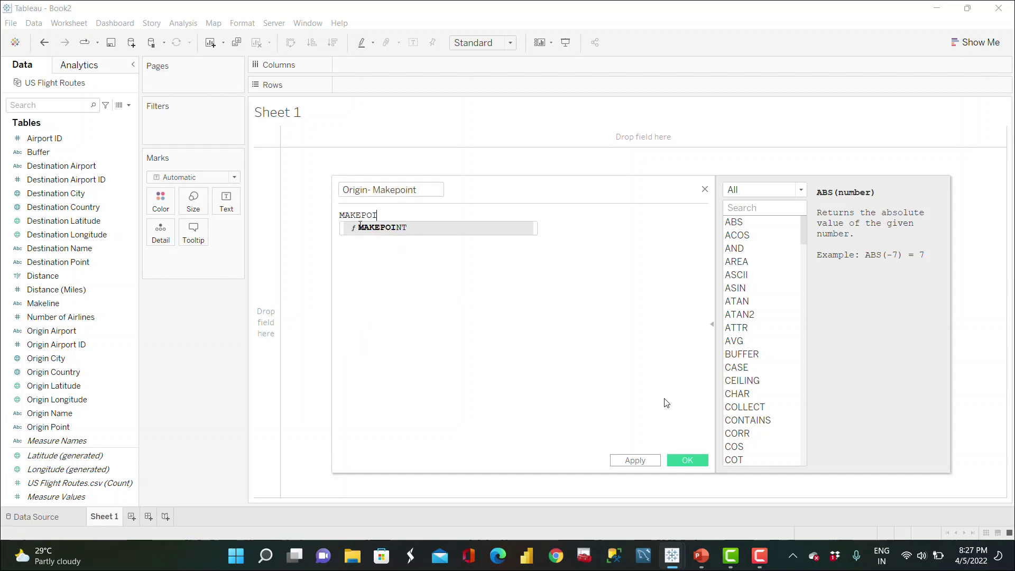
text(NT()
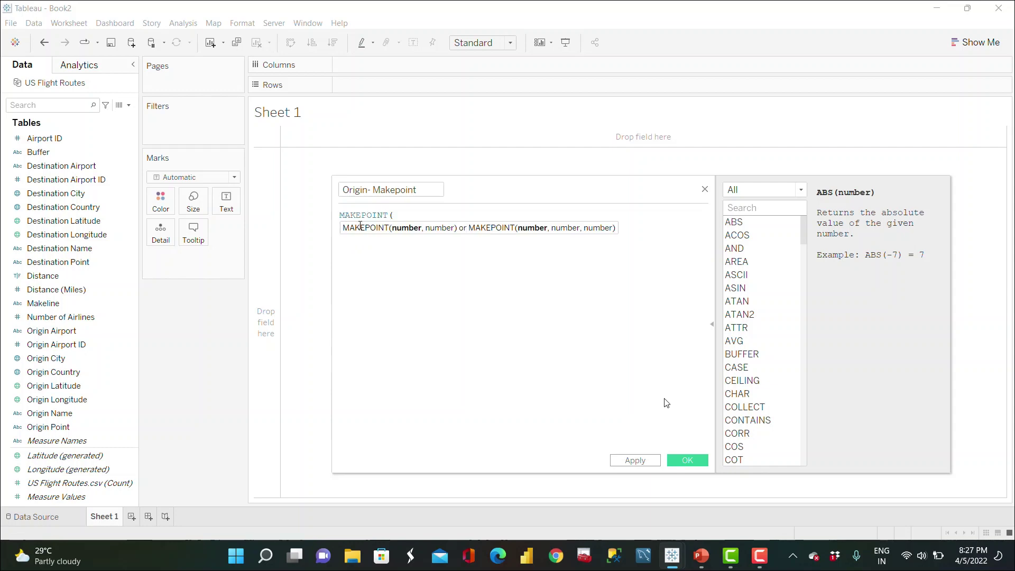
click(62, 108)
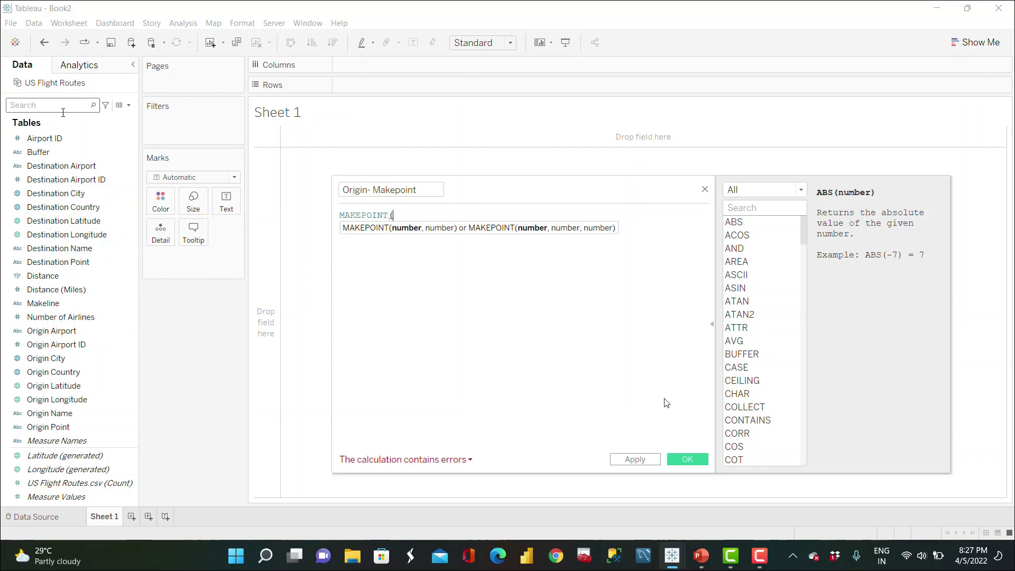
text(ORIGIN)
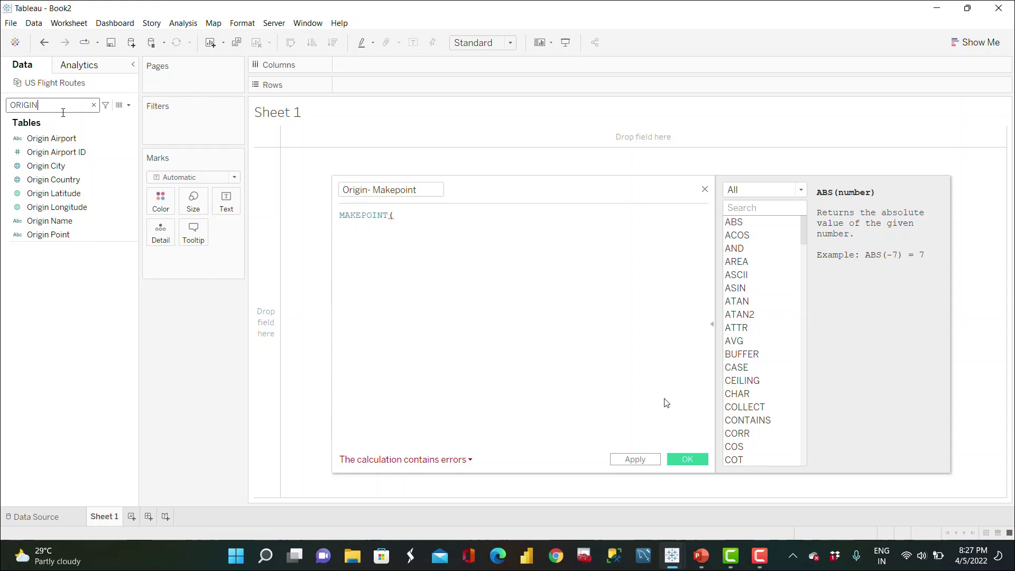
click(80, 193)
mouse_move(79, 196)
mouse_down()
mouse_move(386, 253)
mouse_move(461, 239)
mouse_up()
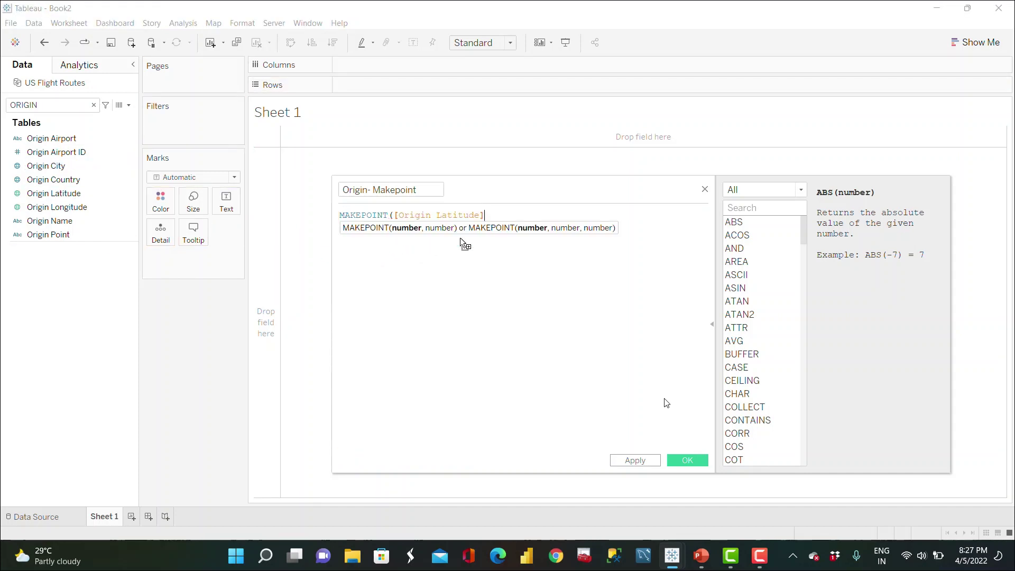
Add [Origin Longitude] as the second MAKEPOINT argument, close the parenthesis and save the calculated field
text(,ORIHGI)
key(BackSpace)
key(BackSpace)
key(BackSpace)
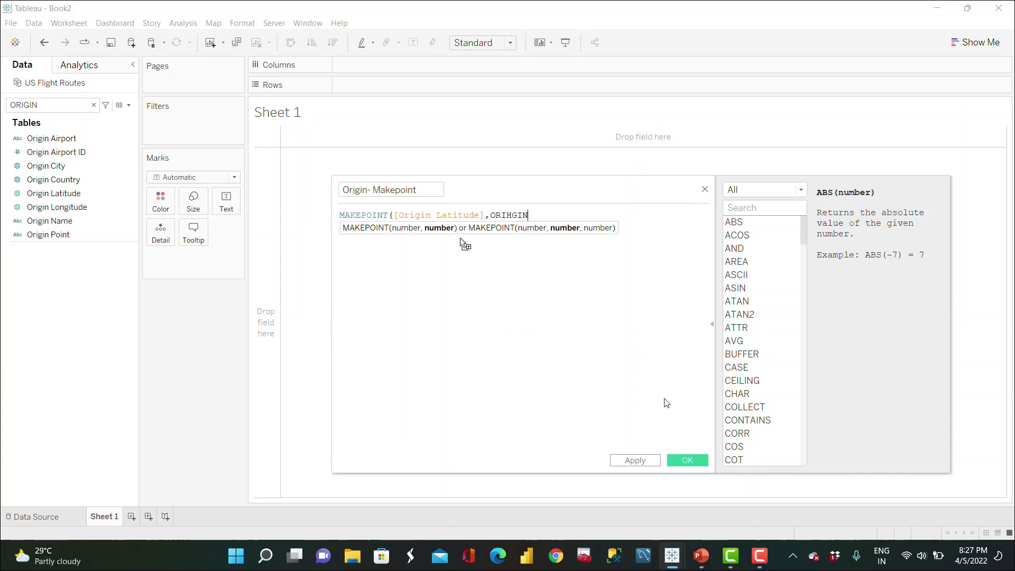
key(Down)
key(Down)
key(Down)
key(Down)
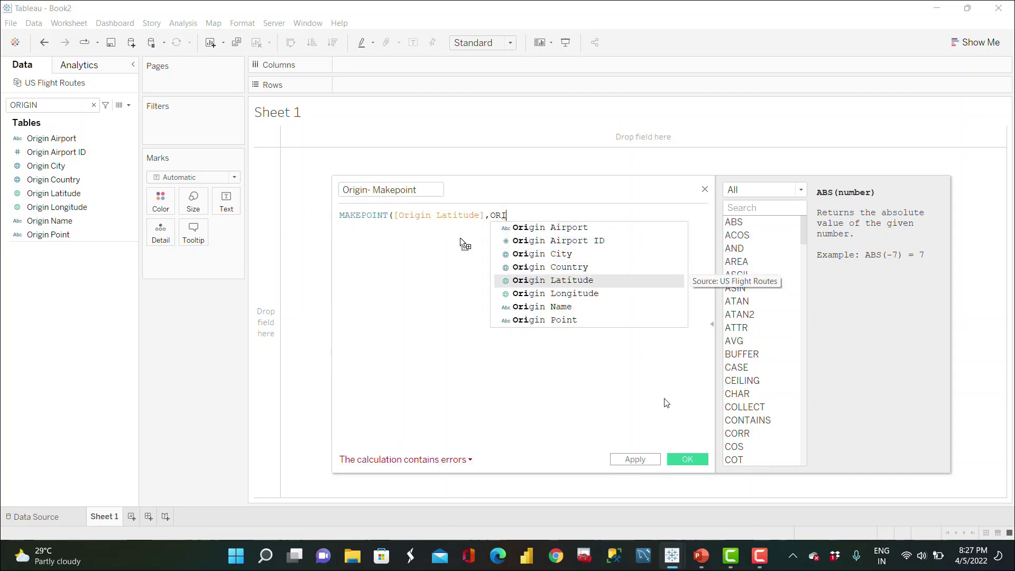
key(Return)
text())
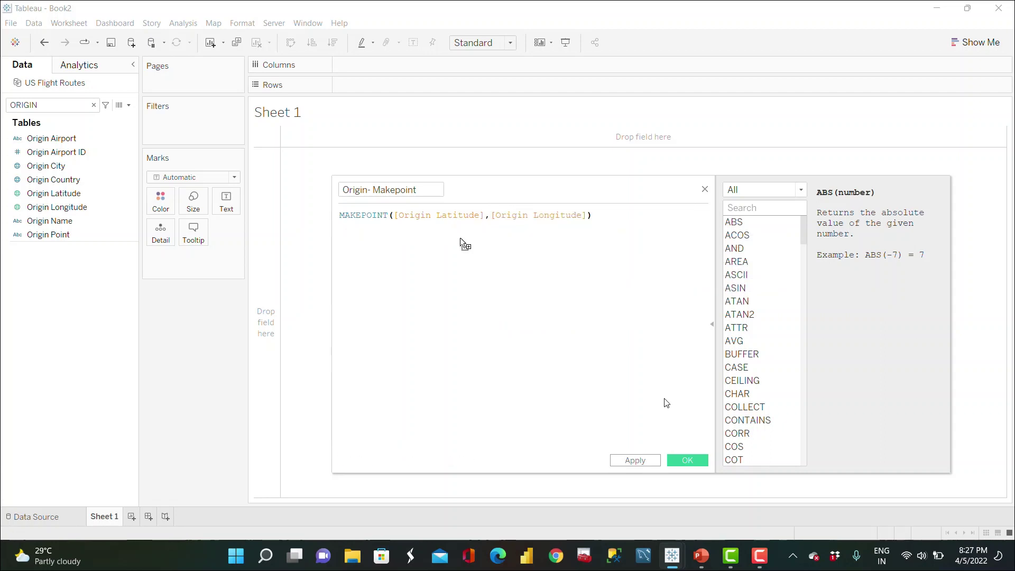
click(686, 460)
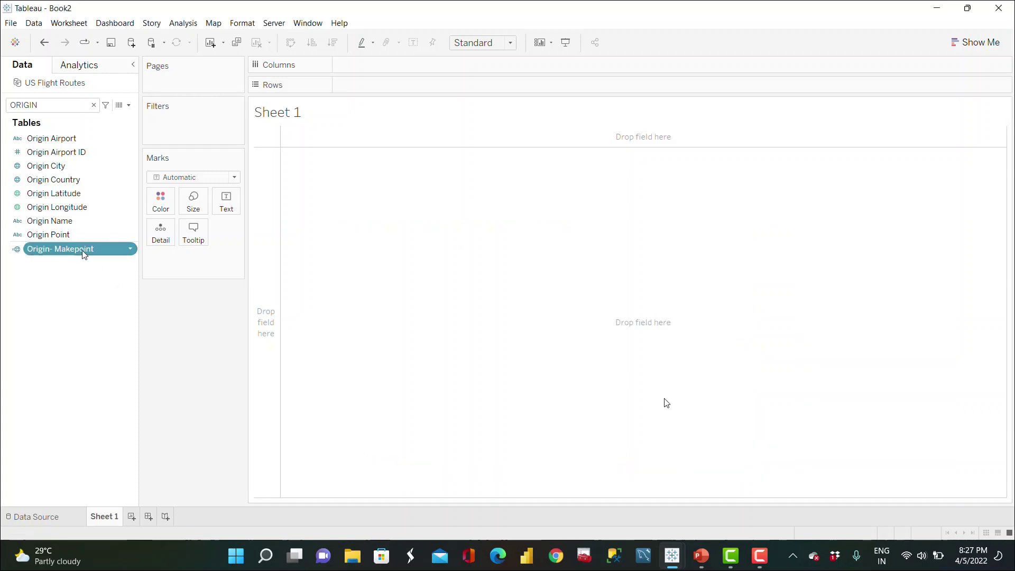
Plot the Origin- Makepoint field on a map and add Origin Airport as a detail of its marks
double_click(79, 248)
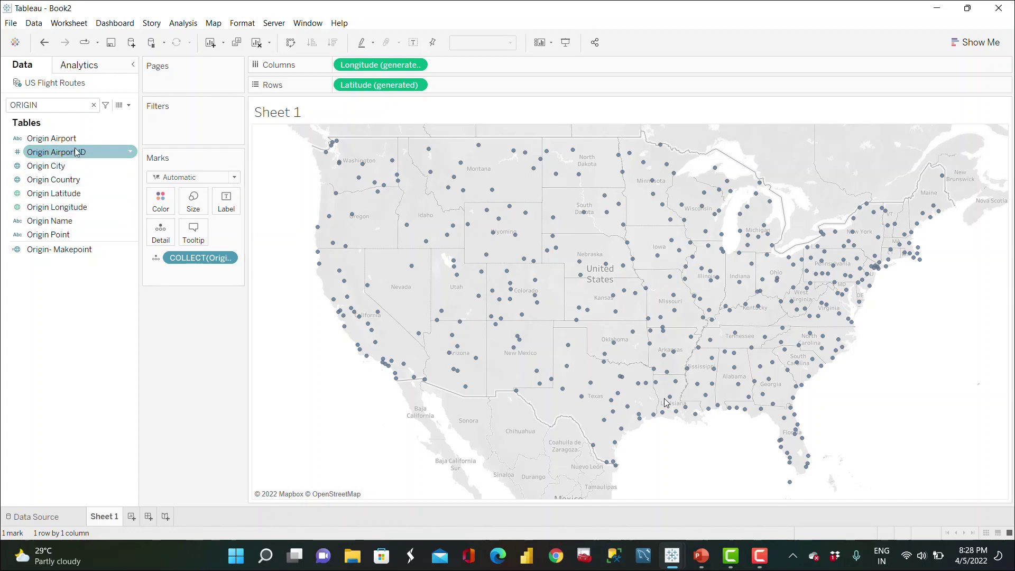
drag(74, 139, 193, 280)
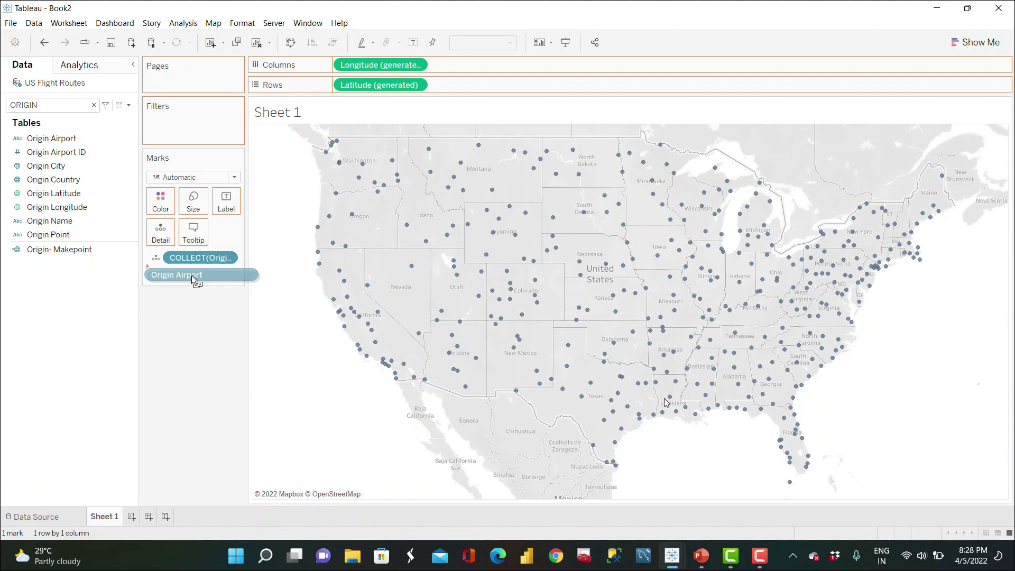
drag(192, 275, 191, 274)
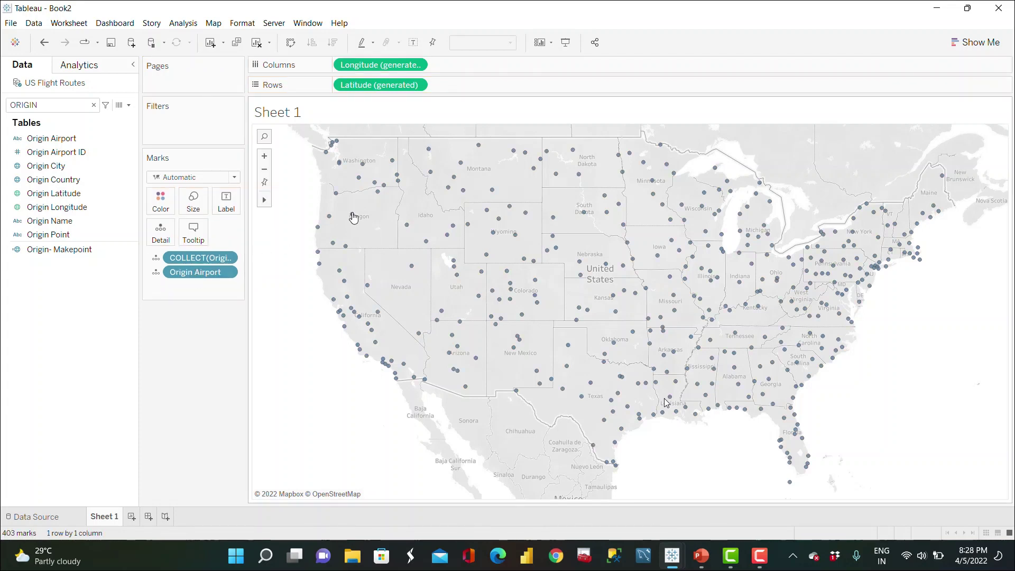
mouse_move(353, 218)
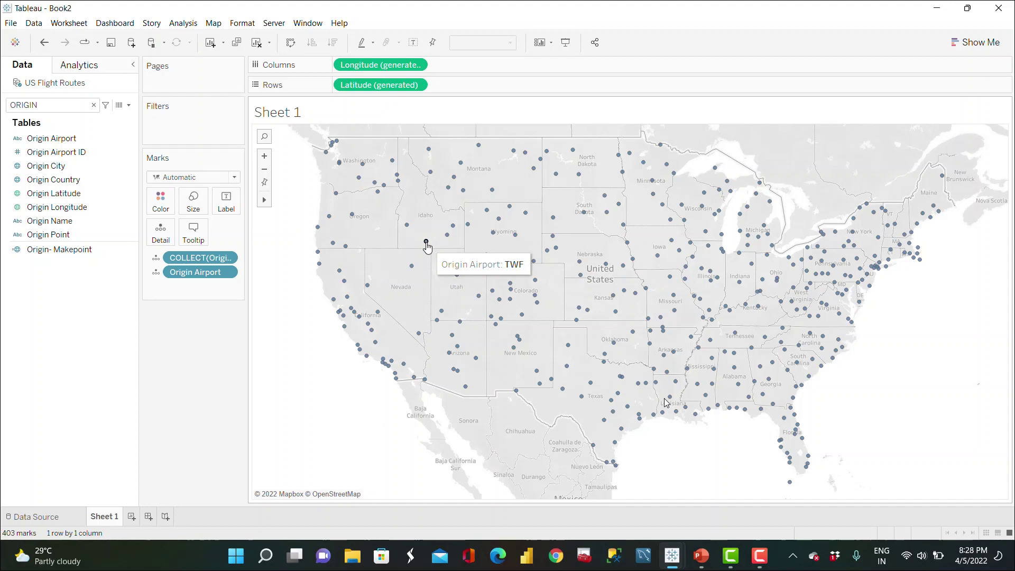
Add Origin Name to the detail of the map's marks
click(94, 167)
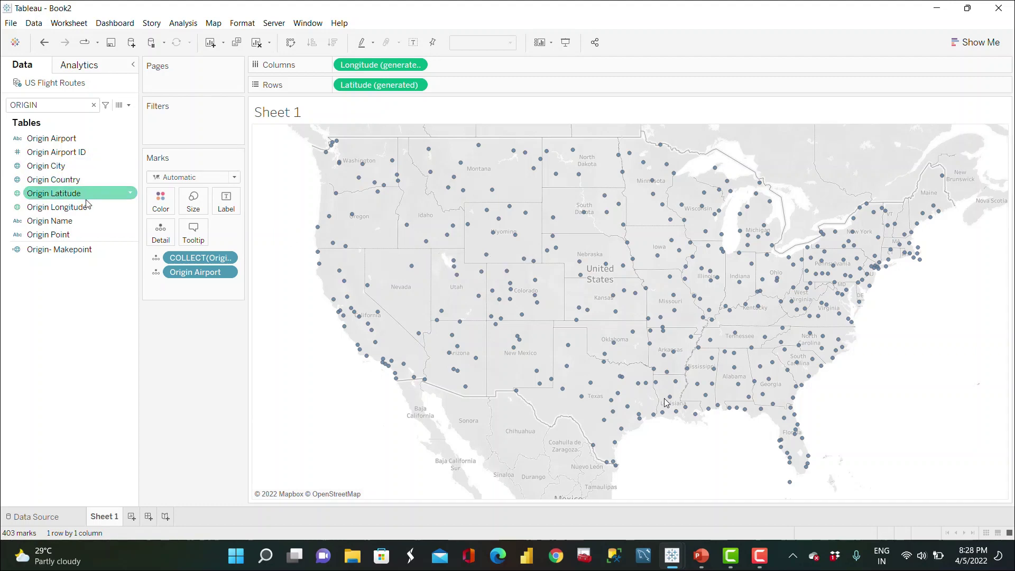
drag(93, 221, 207, 288)
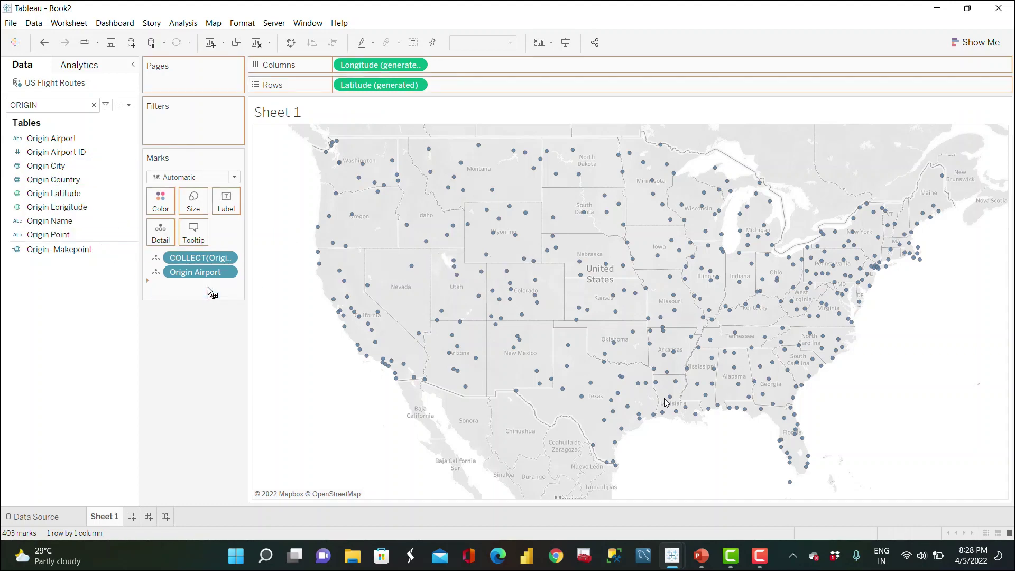
mouse_move(377, 193)
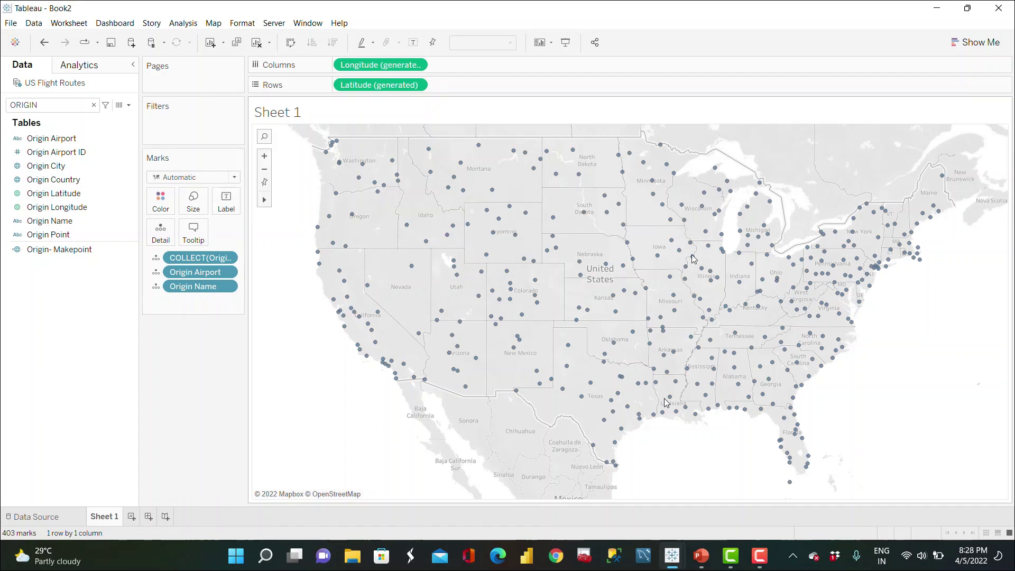
Clear the field search and create a new calculated field named Destination-Makepoint
click(55, 106)
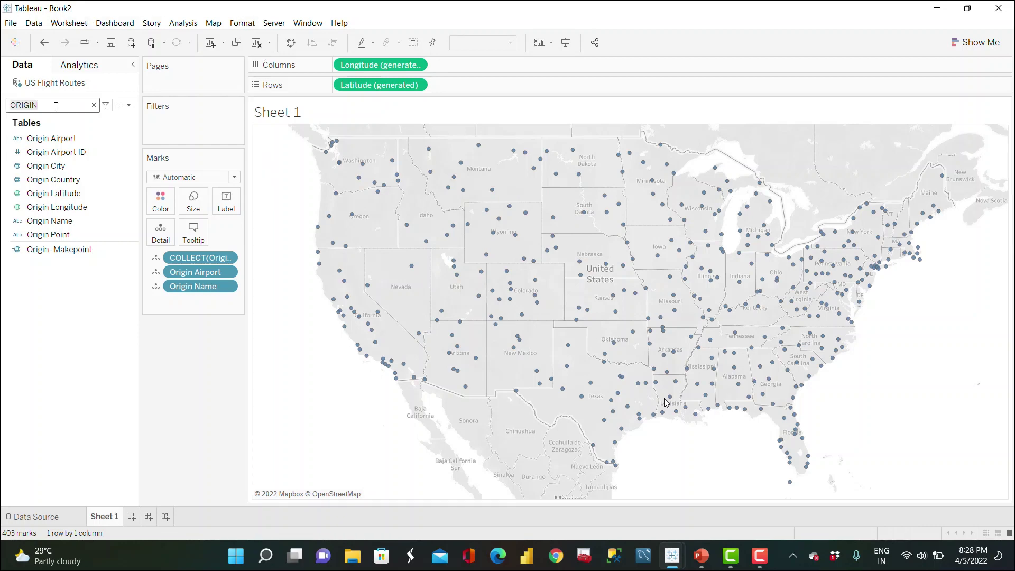
key(BackSpace)
key(BackSpace)
key(BackSpace)
key(BackSpace)
key(BackSpace)
key(BackSpace)
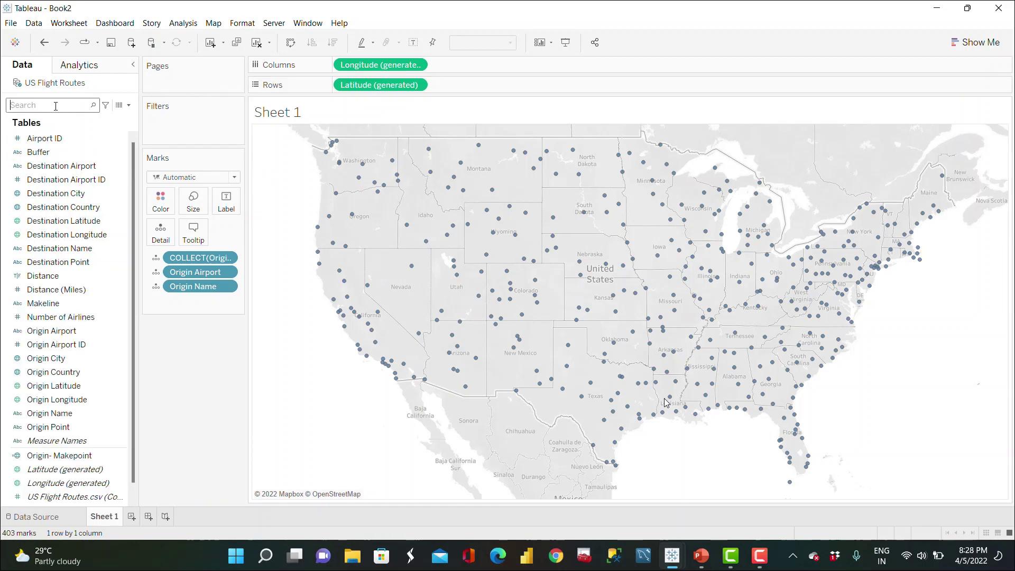
click(128, 105)
click(112, 121)
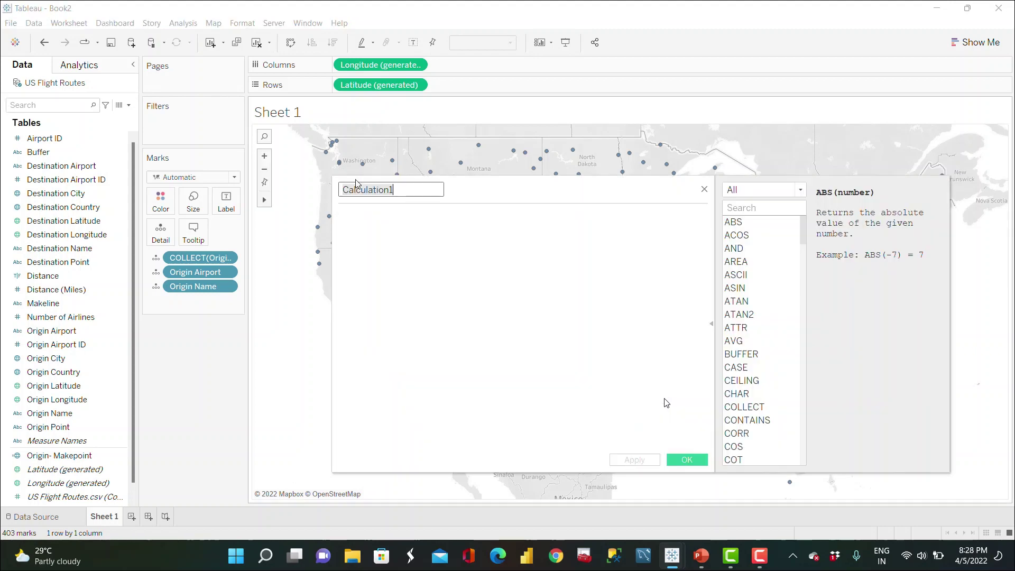
text(Destin)
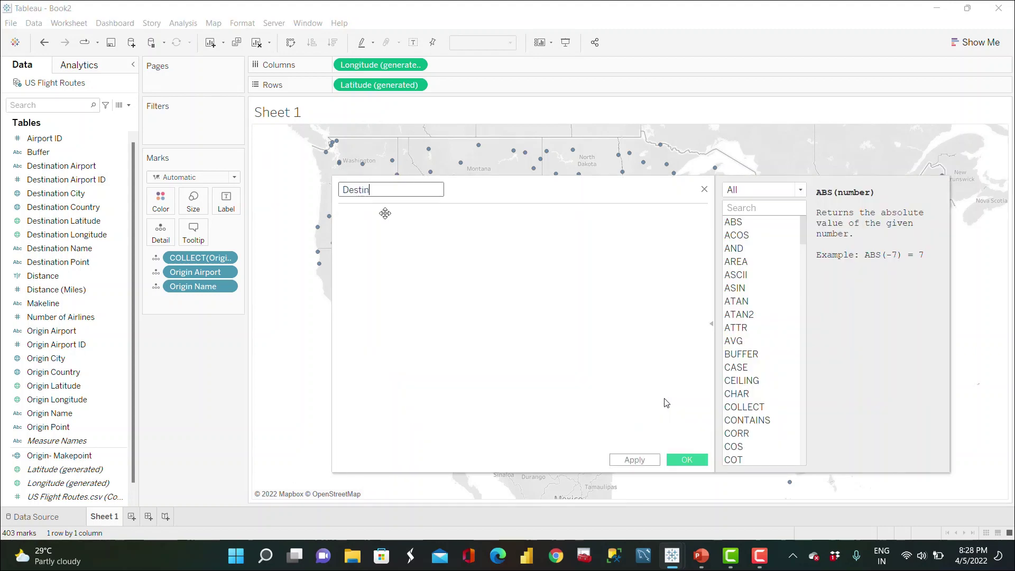
text(ation-Makepoint)
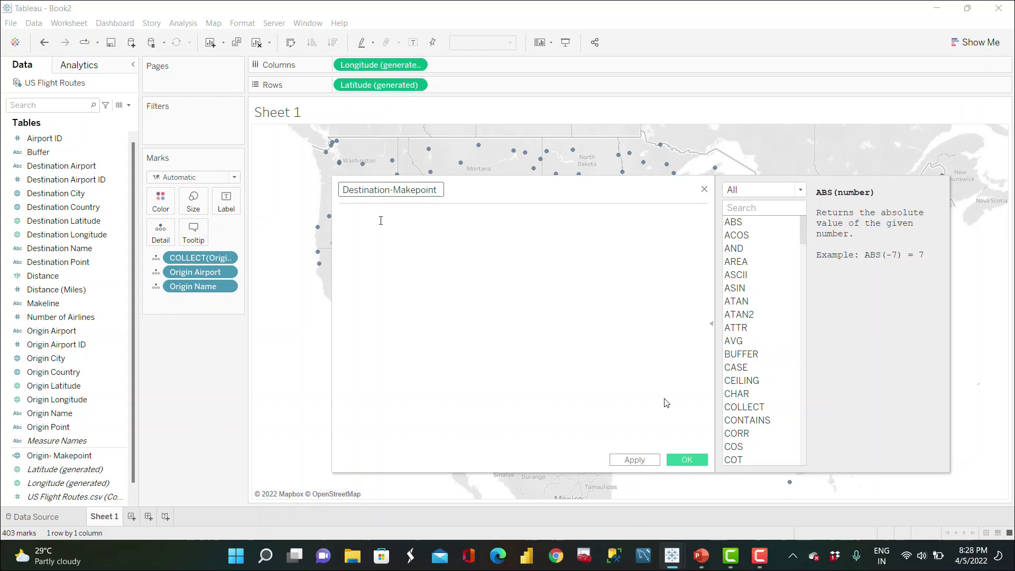
Begin the formula with the MAKEPOINT function and insert the Destination Latitude field as its first argument
click(379, 222)
text(MAKEPOI)
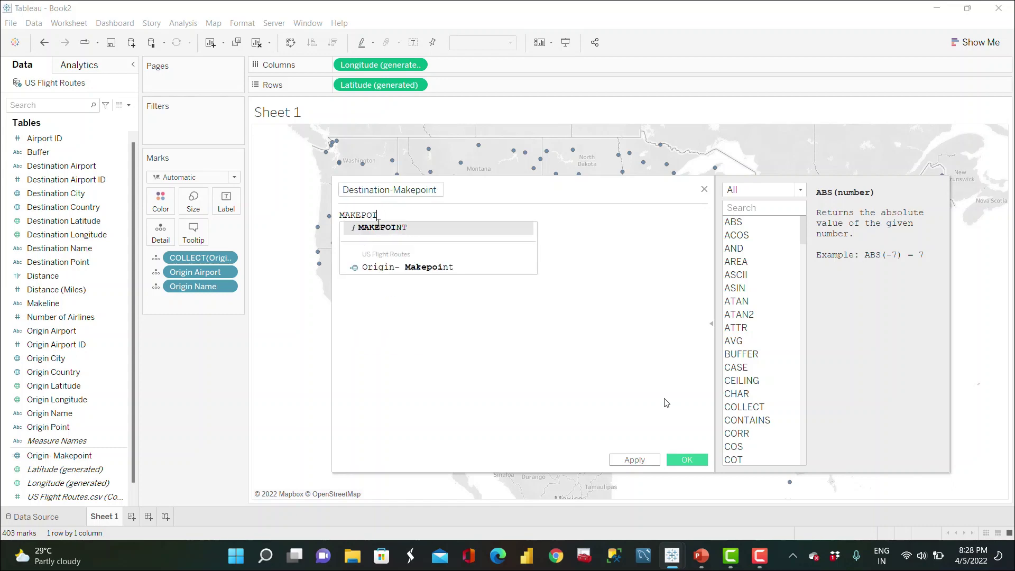
text(NT(DESTIN)
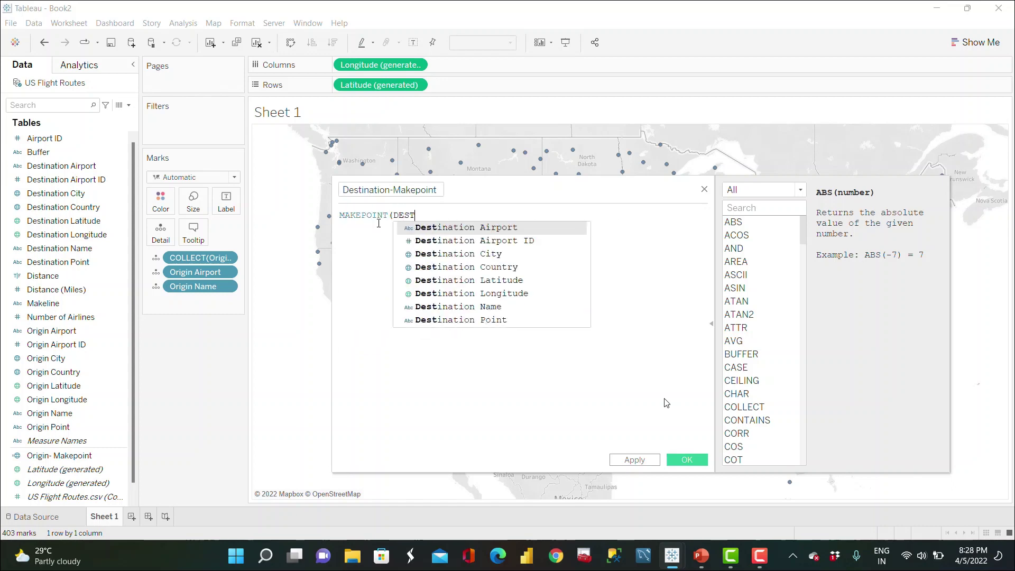
key(Down)
key(Down)
key(Return)
Add [Destination Longitude] as the second MAKEPOINT argument, close the parenthesis and save the calculated field
text(,des)
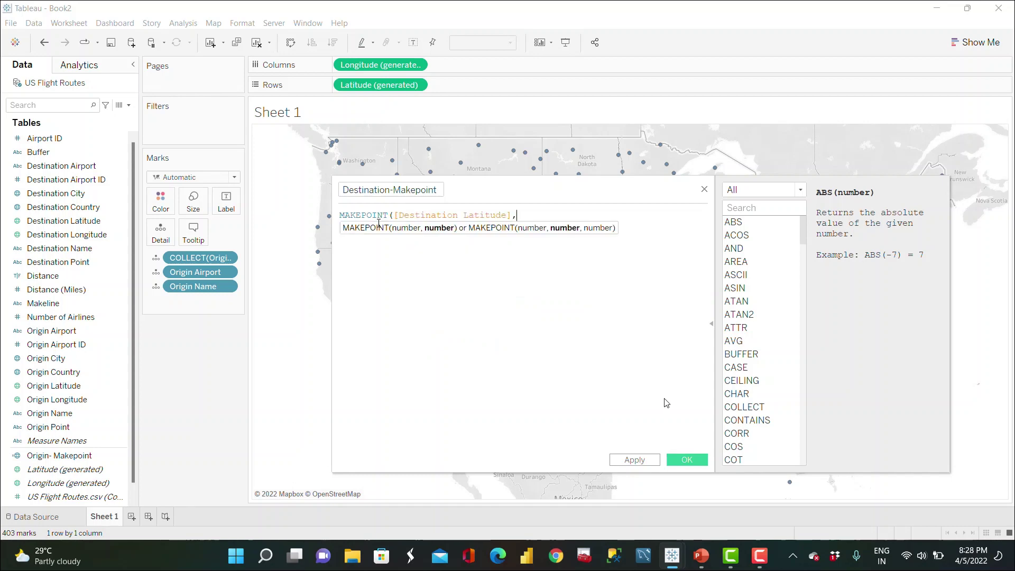
key(Down)
key(Down)
key(Down)
key(Down)
key(Down)
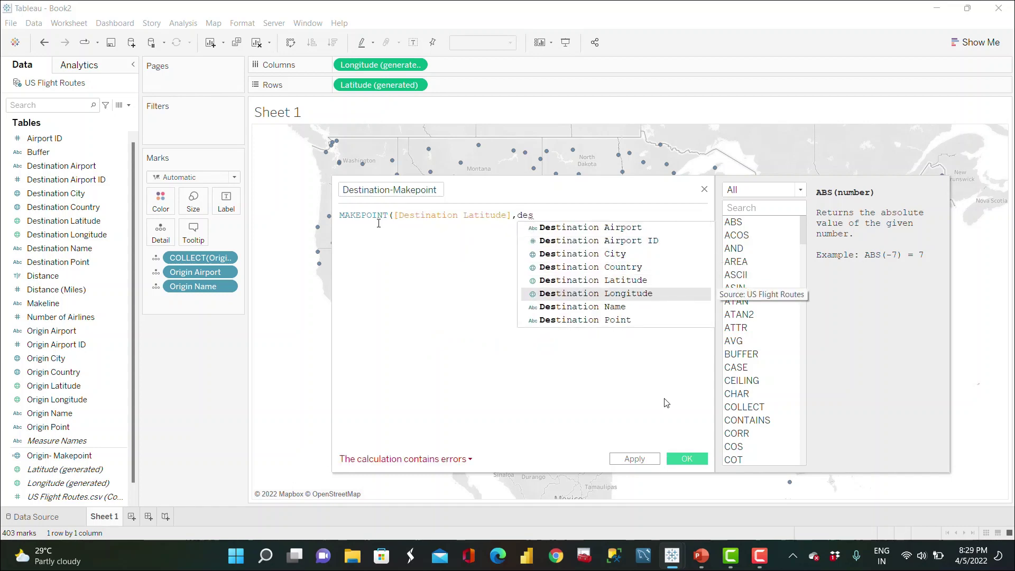
key(Return)
text())
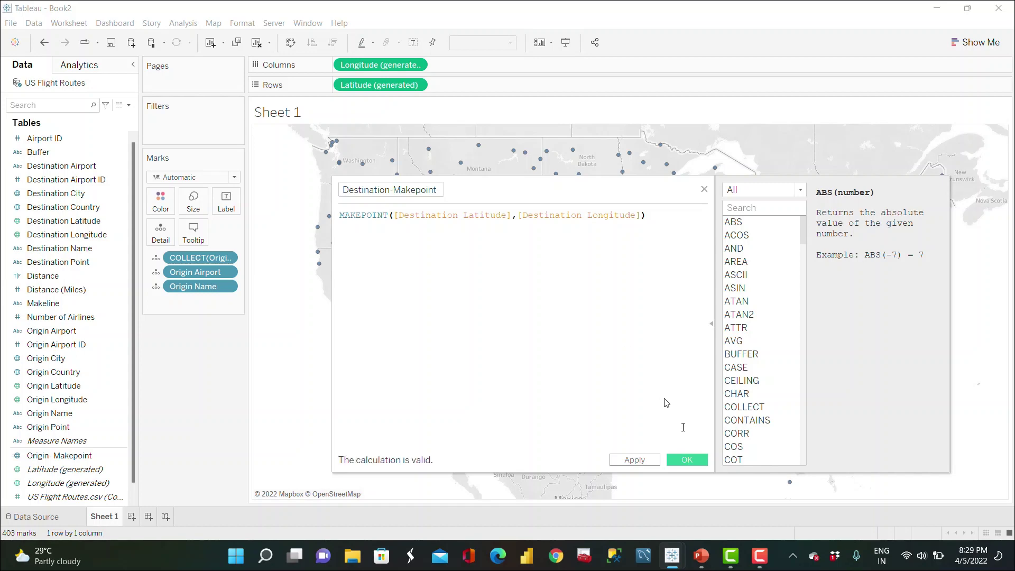
click(687, 459)
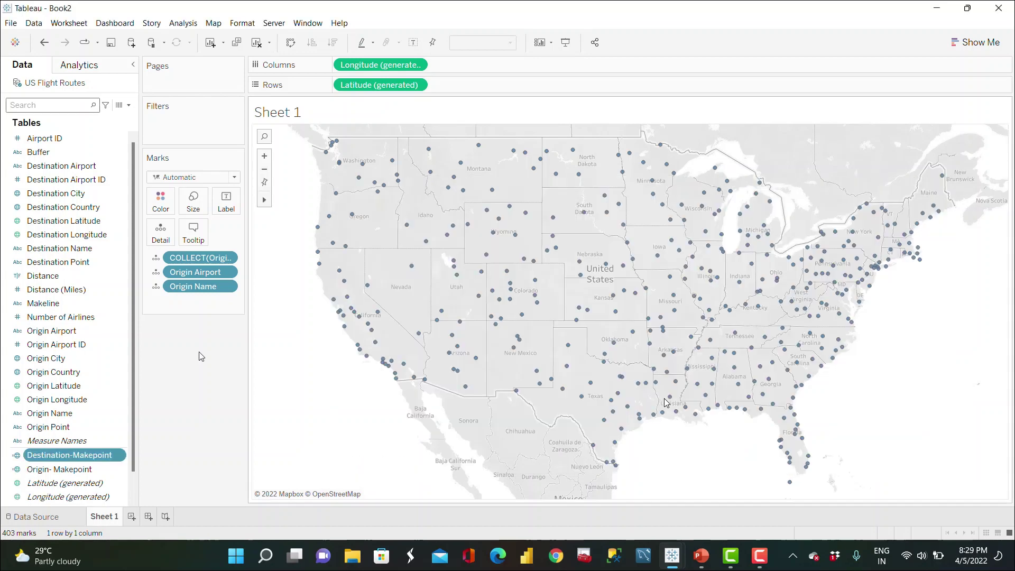
Add the Destination-Makepoint field to the map as a new marks layer
click(81, 454)
key(Return)
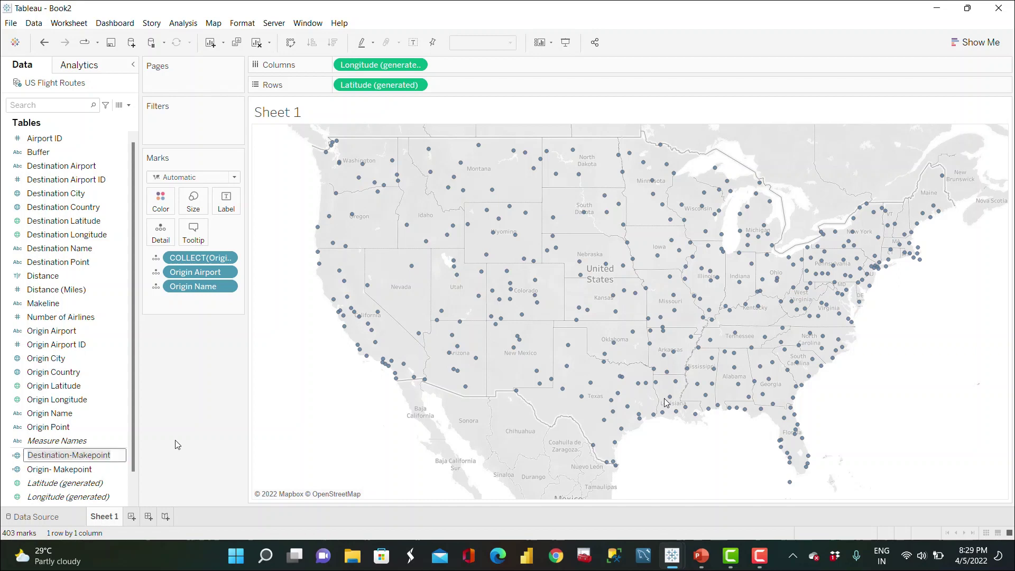
drag(105, 456, 367, 149)
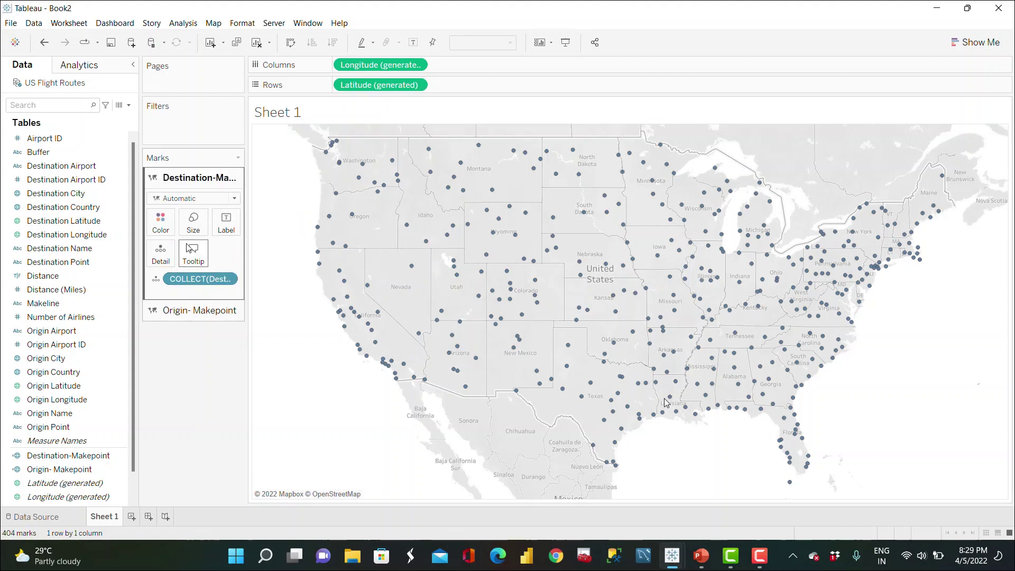
Search the fields for "destinatio" and add Destination Name and Destination Airport to the detail of the Destination-Makepoint layer
click(66, 109)
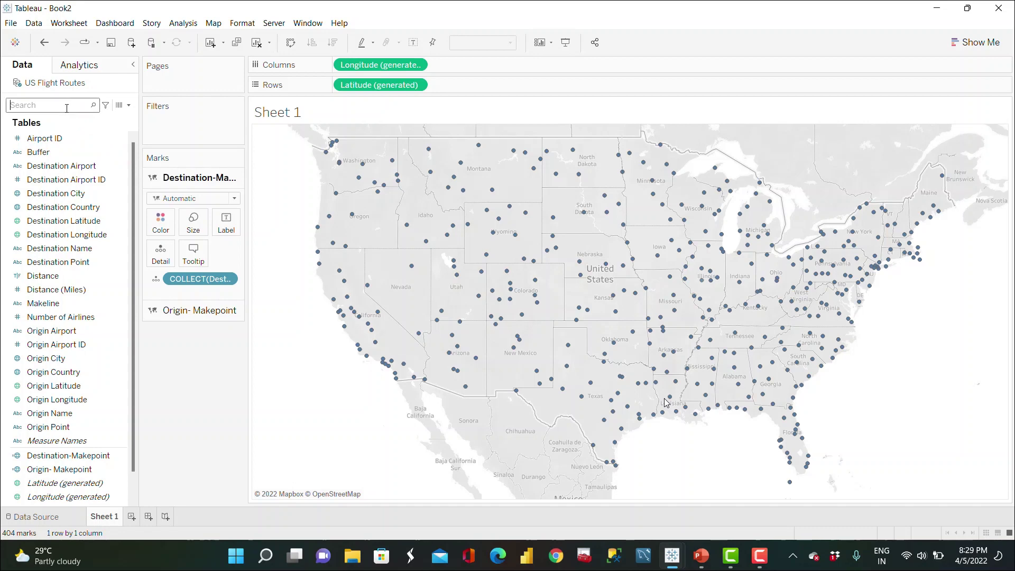
text(destinatio)
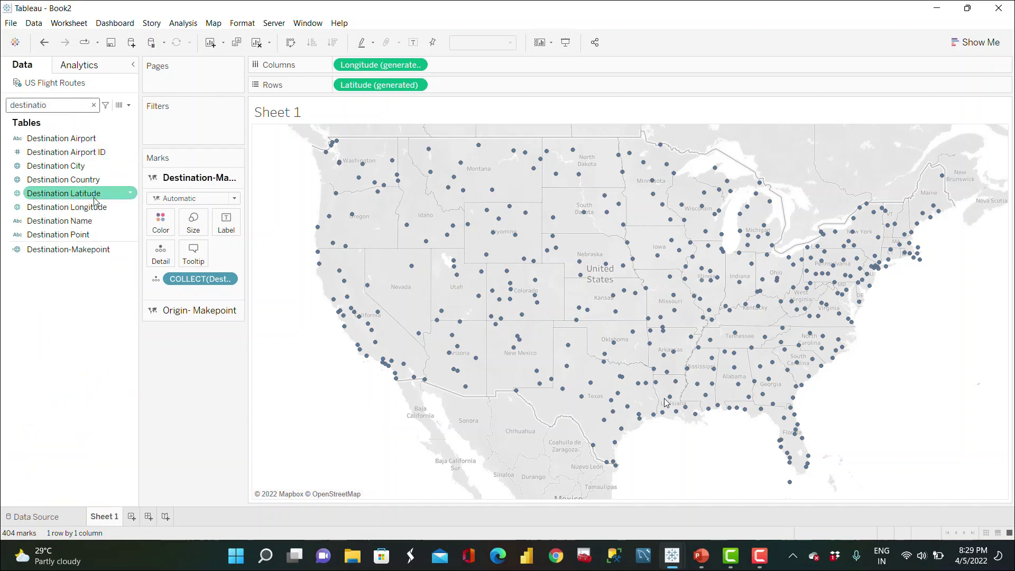
drag(87, 224, 200, 297)
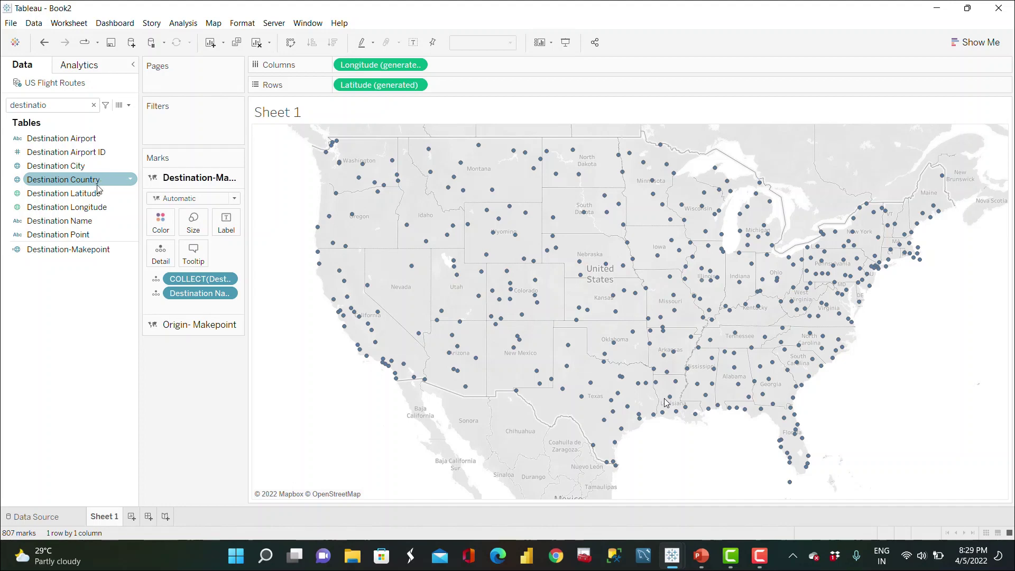
drag(87, 138, 204, 318)
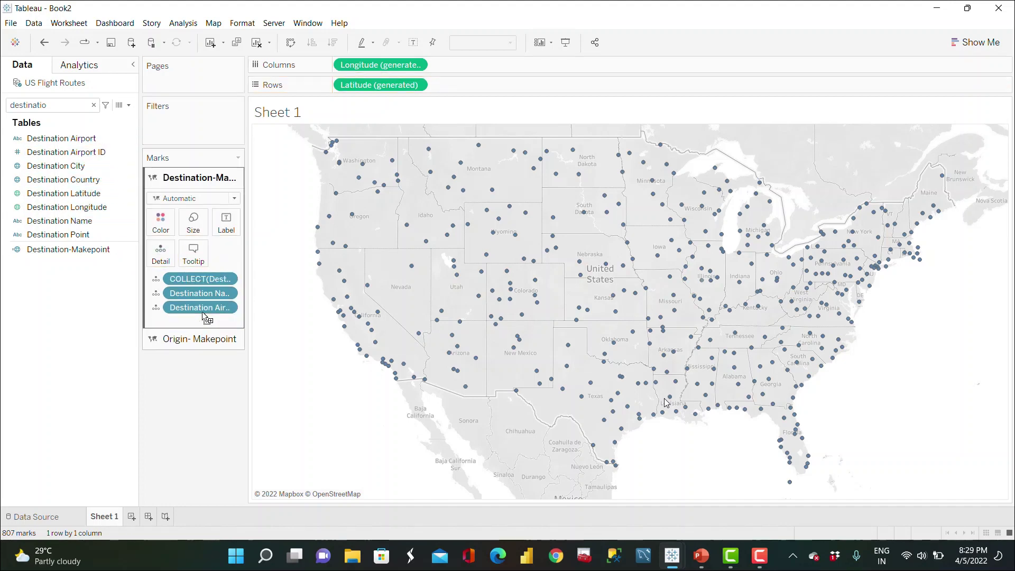
Filter the map by Origin Airport, keeping only ABE from the list of values
mouse_move(442, 313)
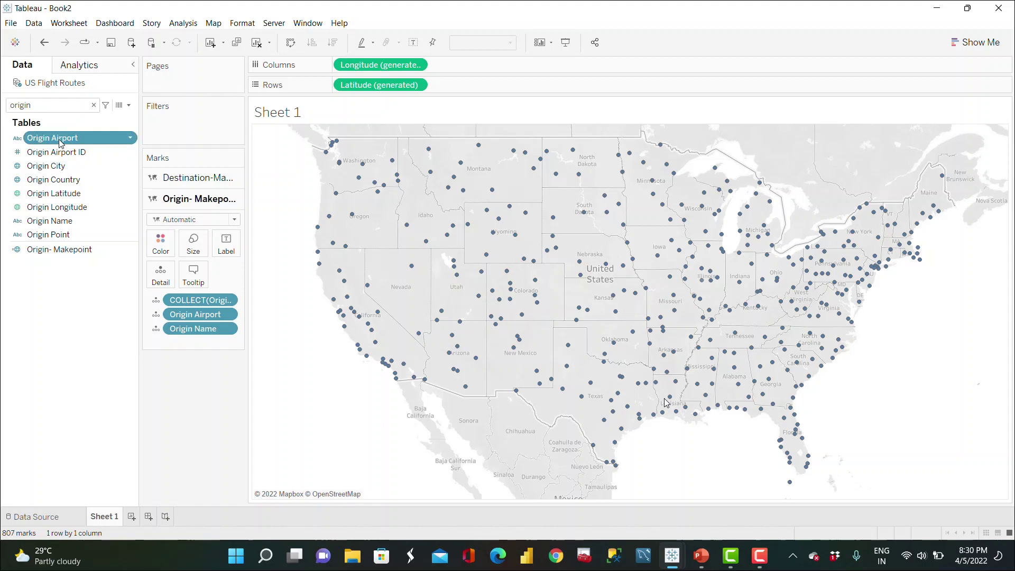
drag(65, 141, 190, 125)
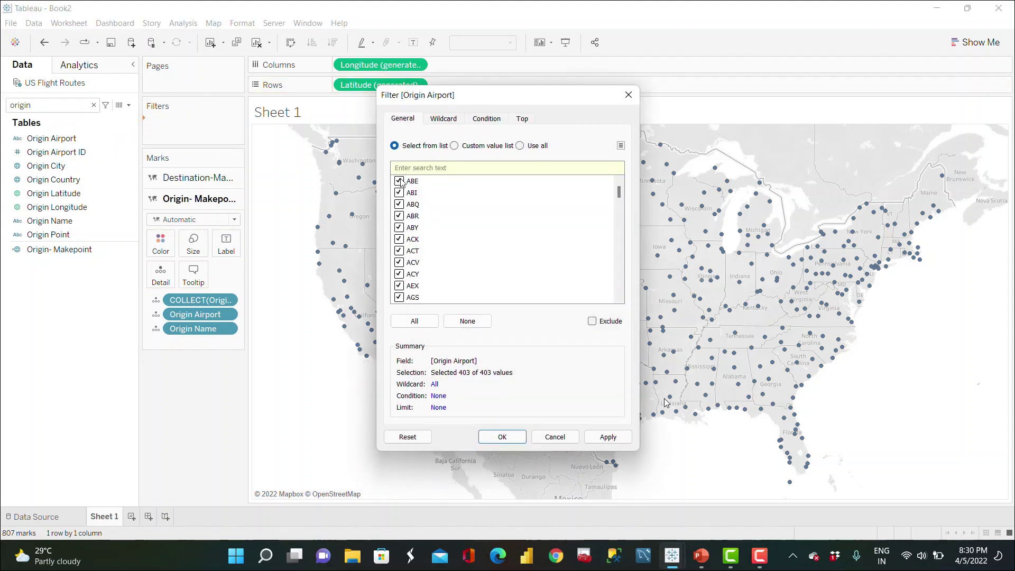
click(525, 147)
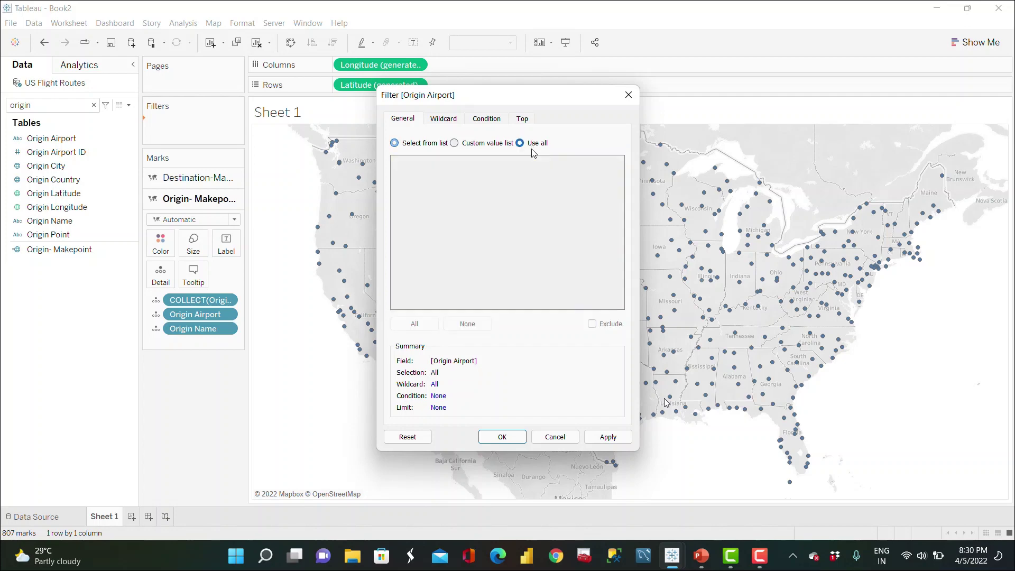
click(411, 145)
click(466, 321)
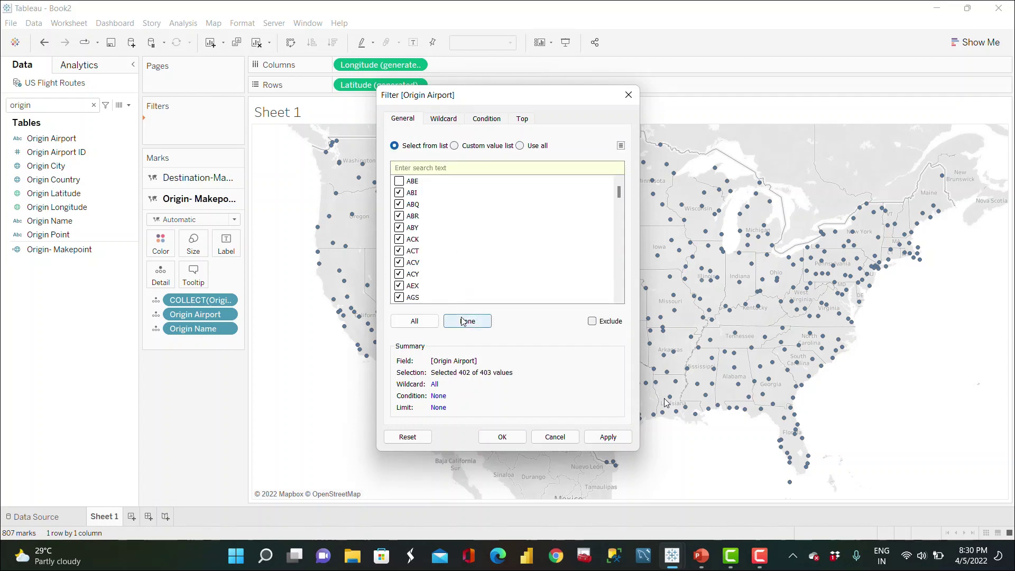
click(399, 181)
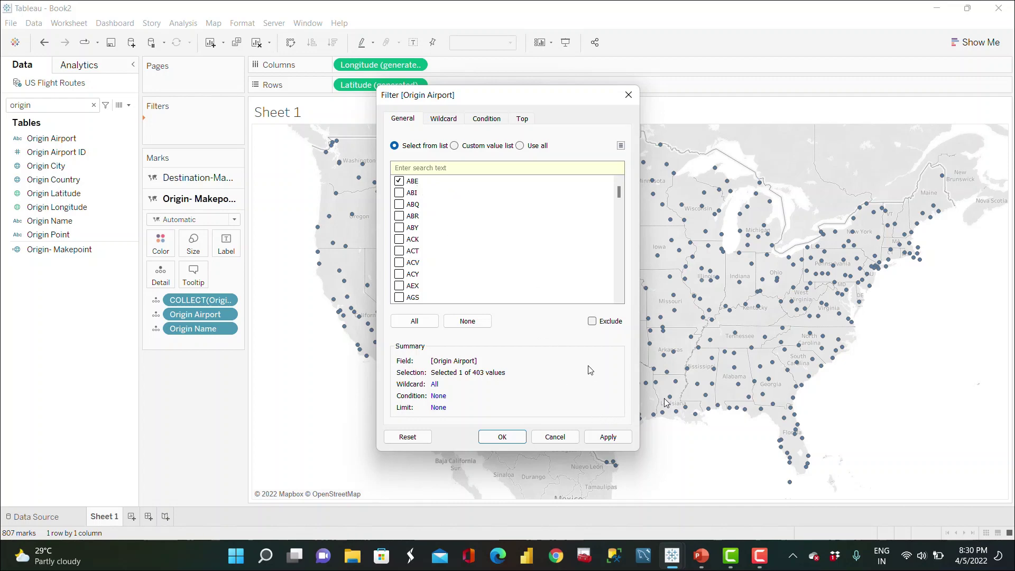
click(608, 436)
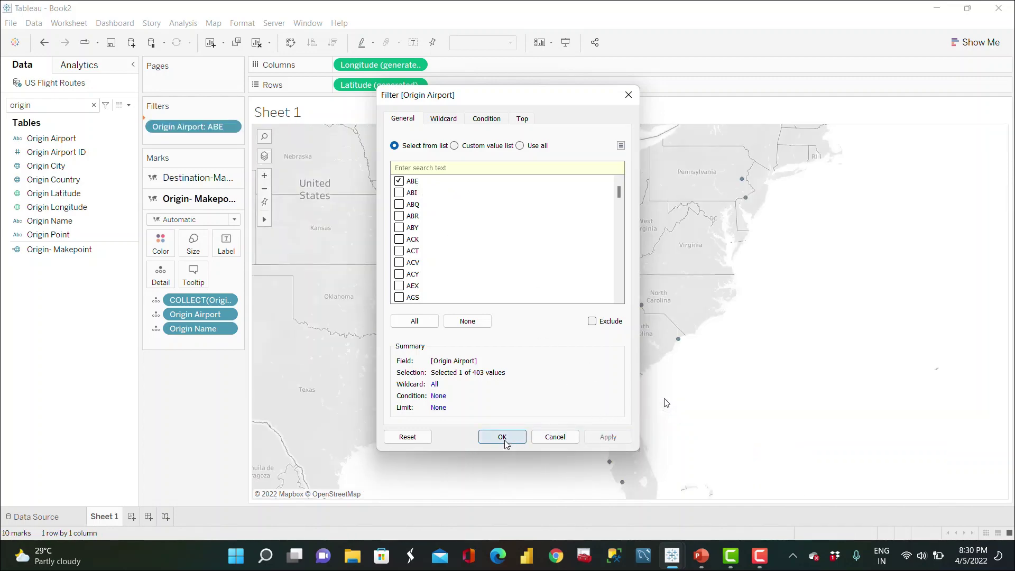
click(502, 436)
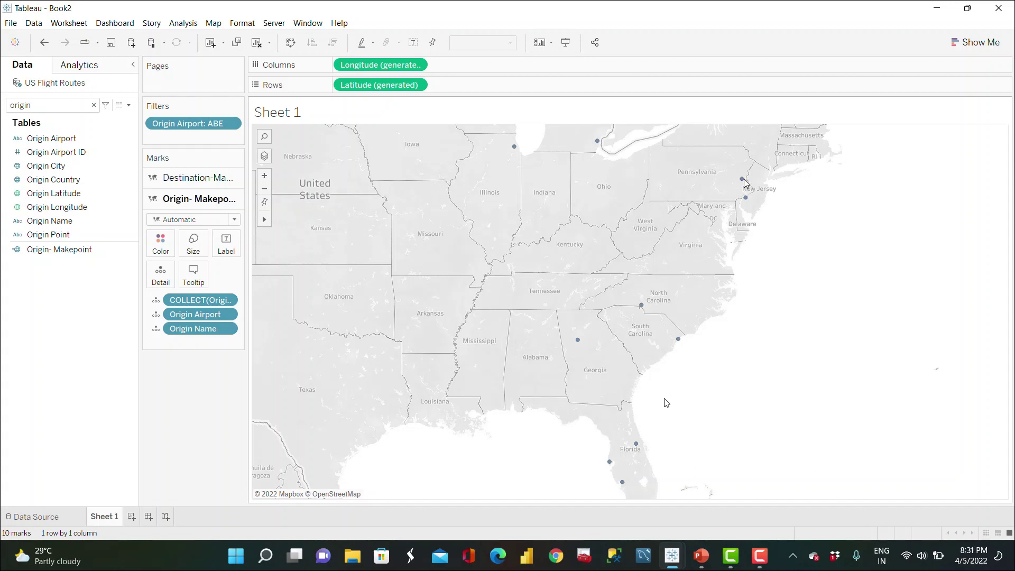
Clear the field search and create a new calculated field named MAKELINE-Origin-Destination
mouse_move(744, 198)
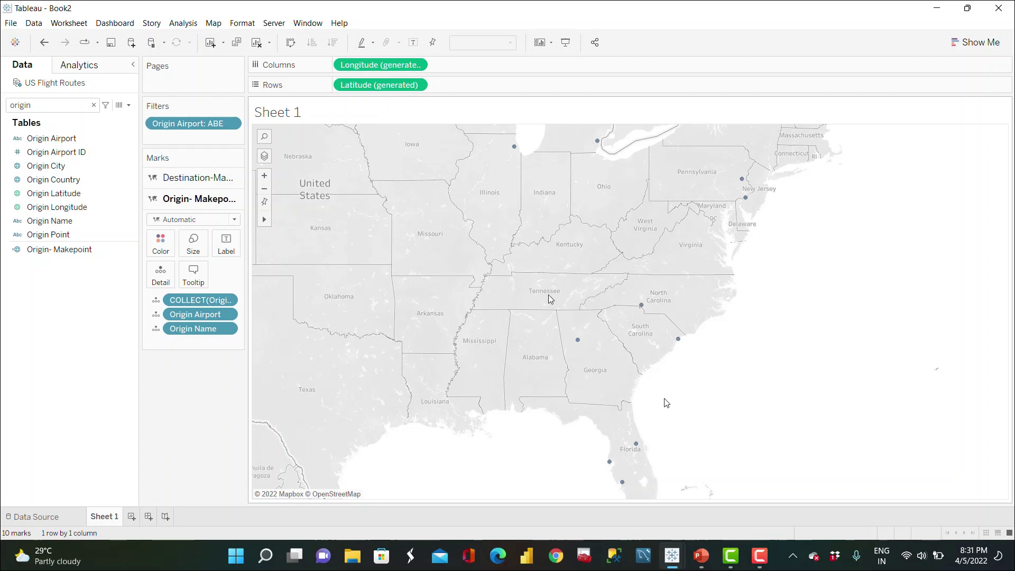
click(94, 104)
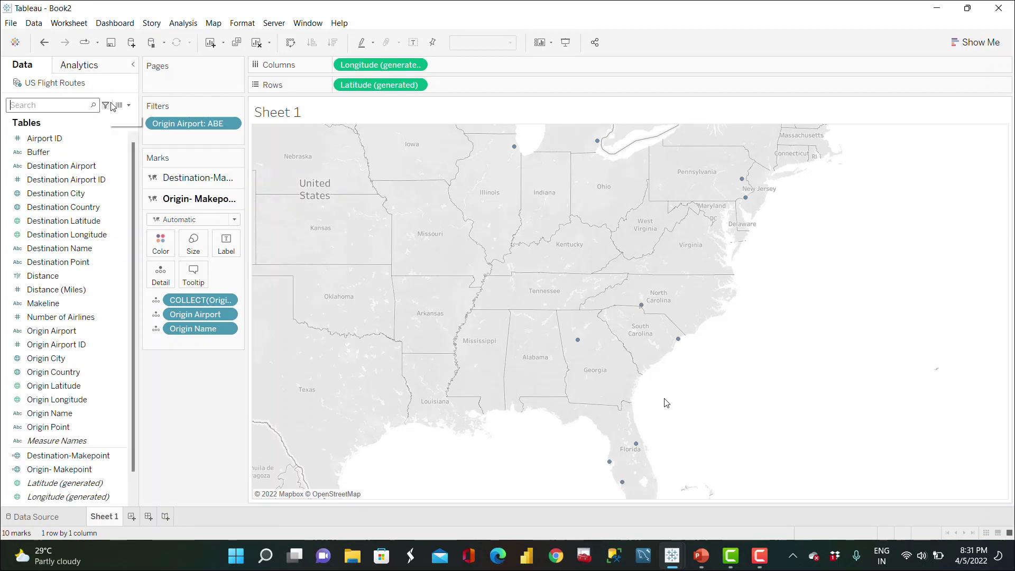
click(128, 105)
click(113, 119)
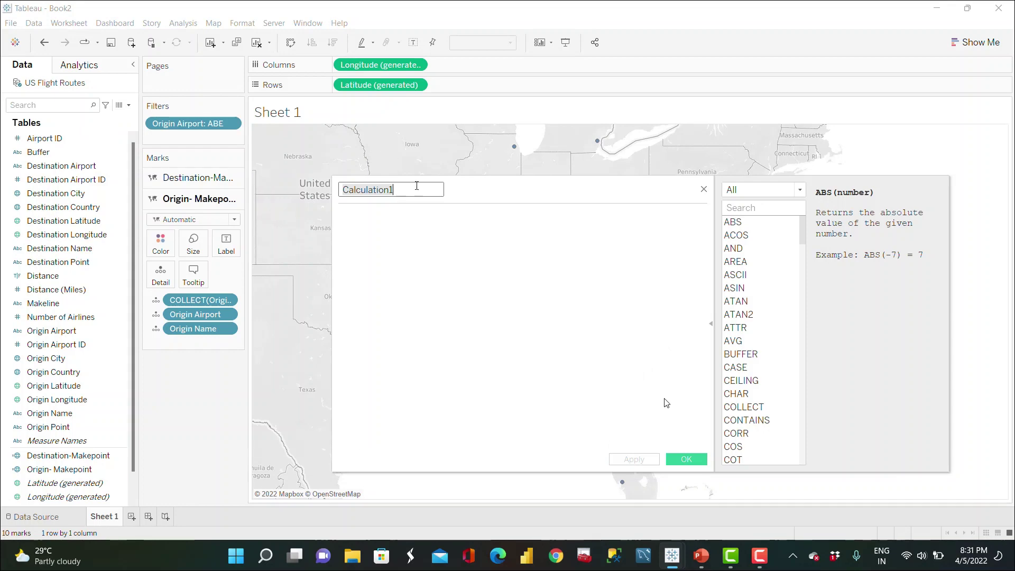
text(MAKELI)
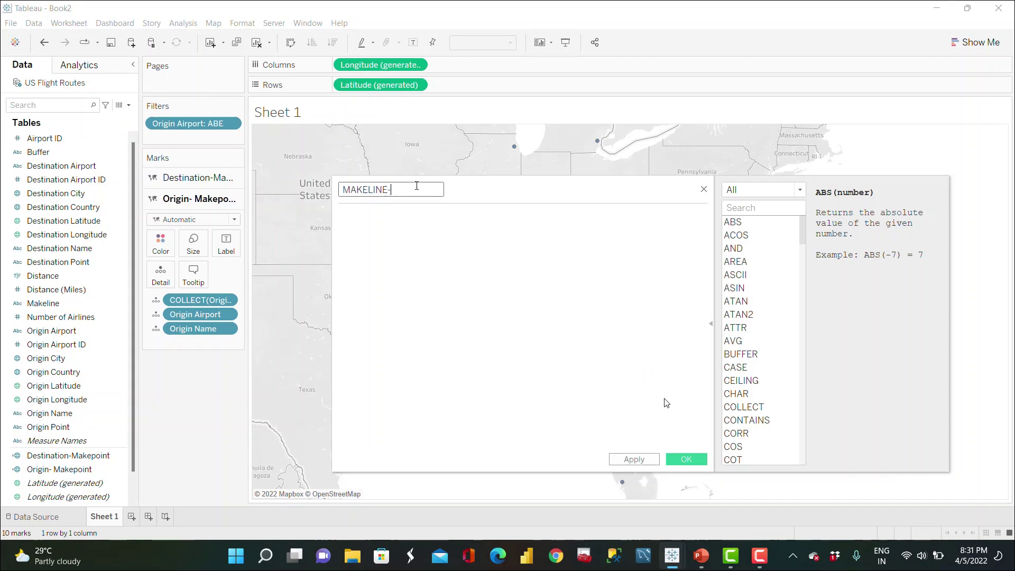
text(NE)
text(-Origin-Destination)
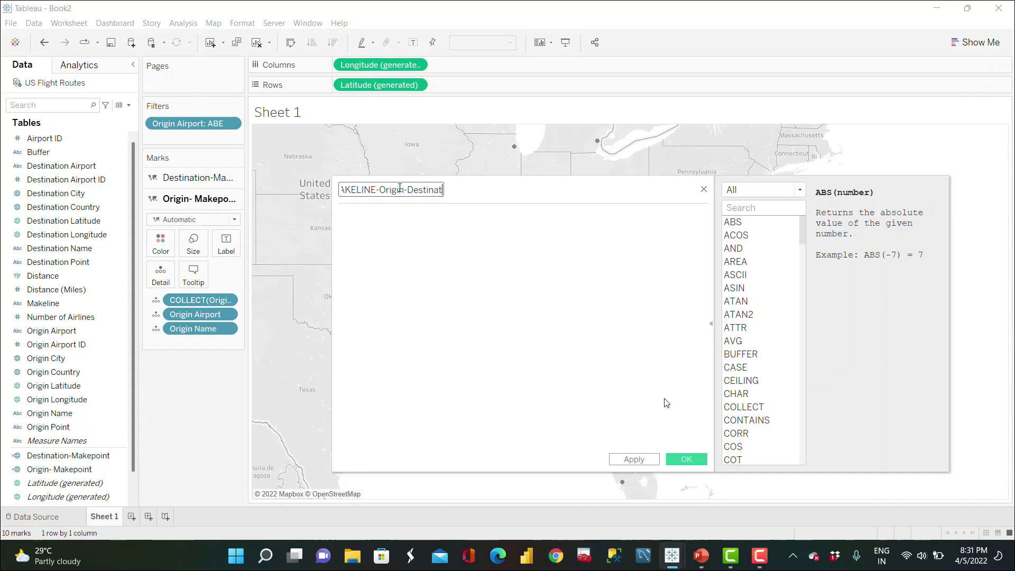
Begin the formula with the MAKELINE function, look up its reference entry and insert [Origin- Makepoint] as the start argument, followed by a comma
click(381, 215)
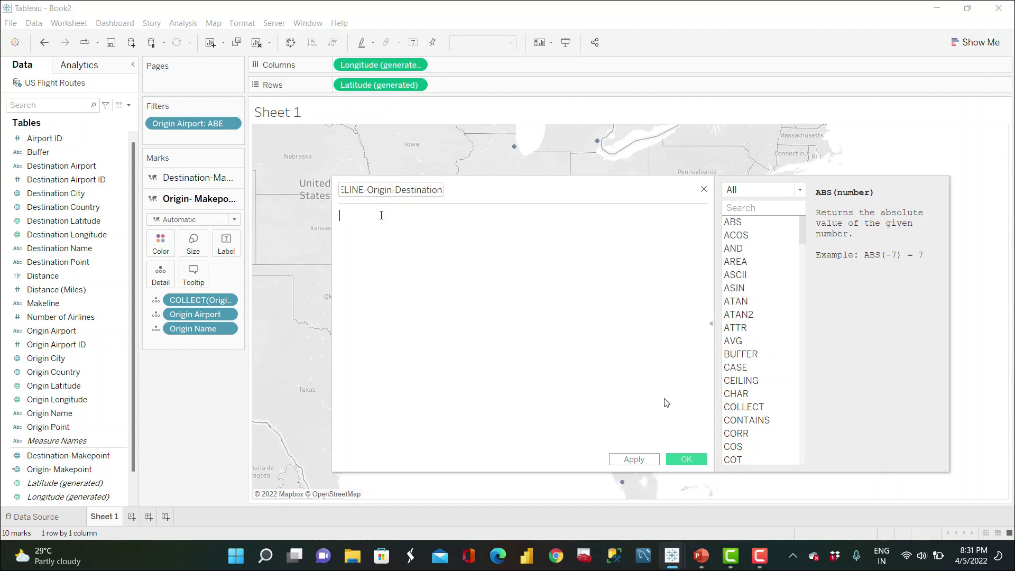
text(MAKELINE(?)
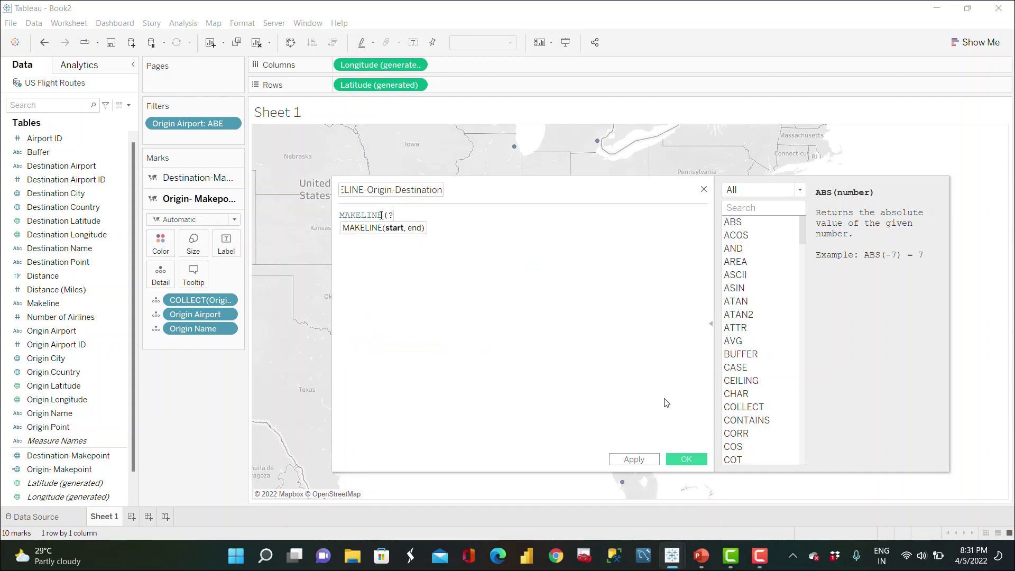
click(754, 208)
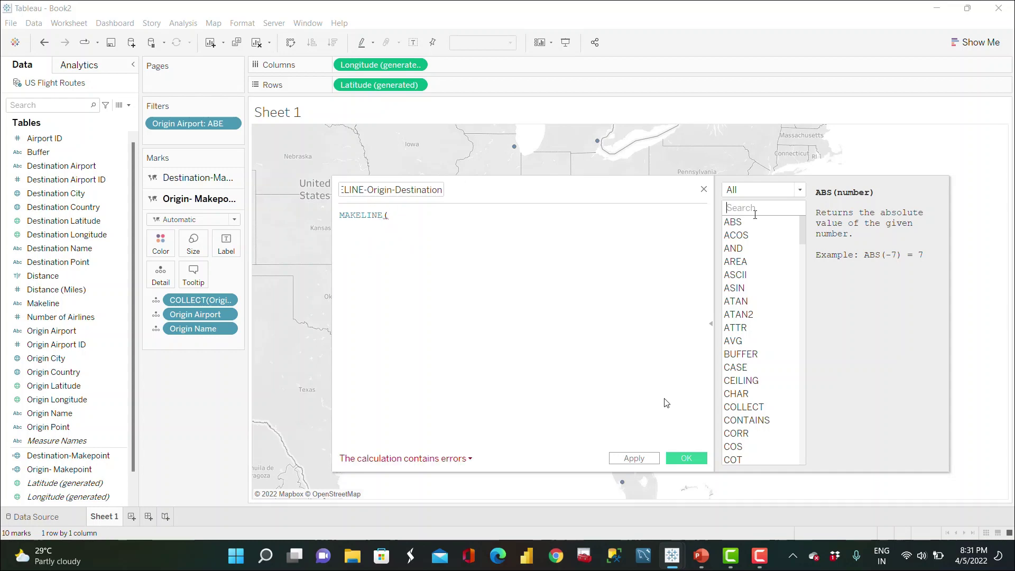
text(MAKELINE)
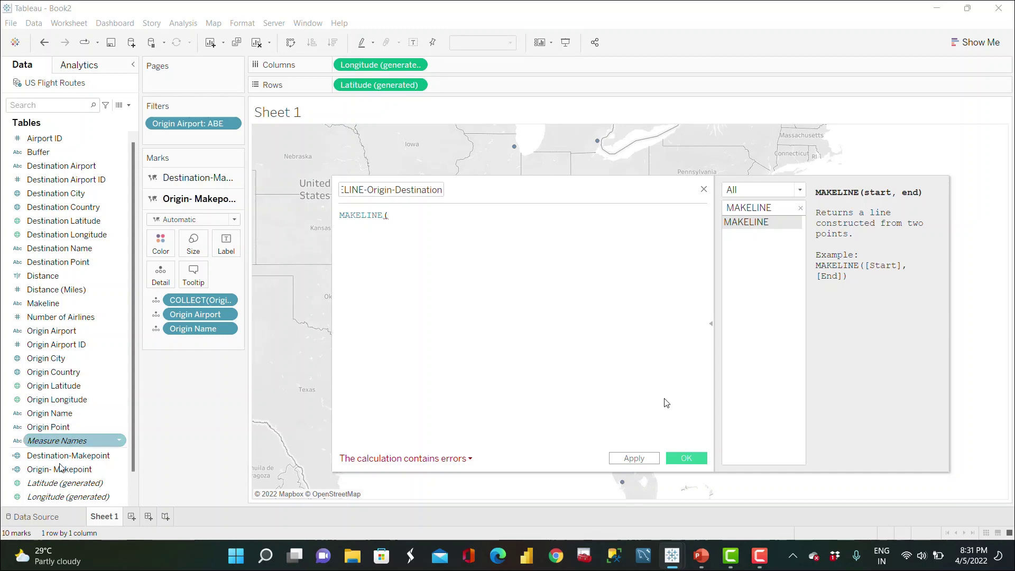
drag(59, 469, 438, 243)
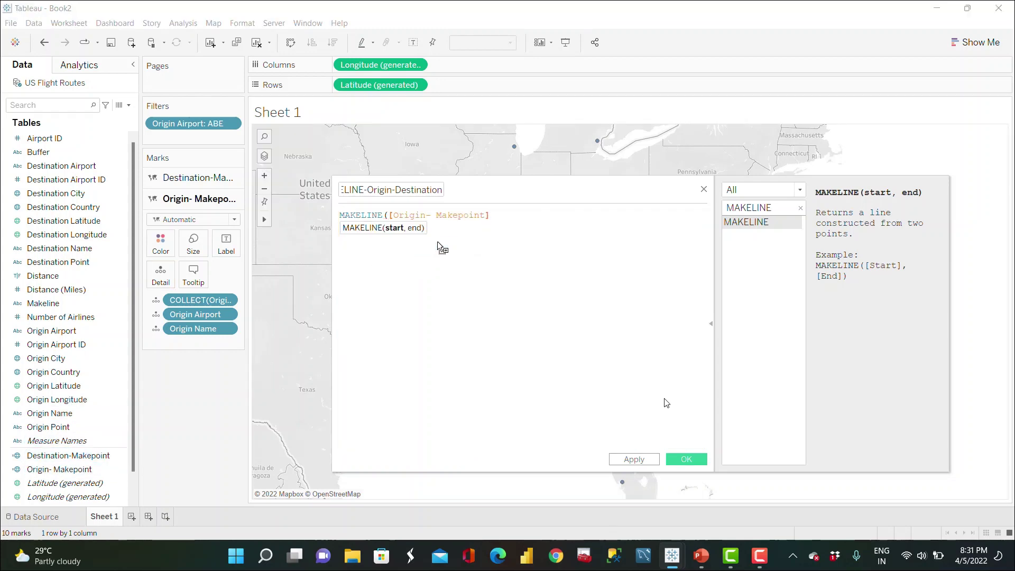
text(,)
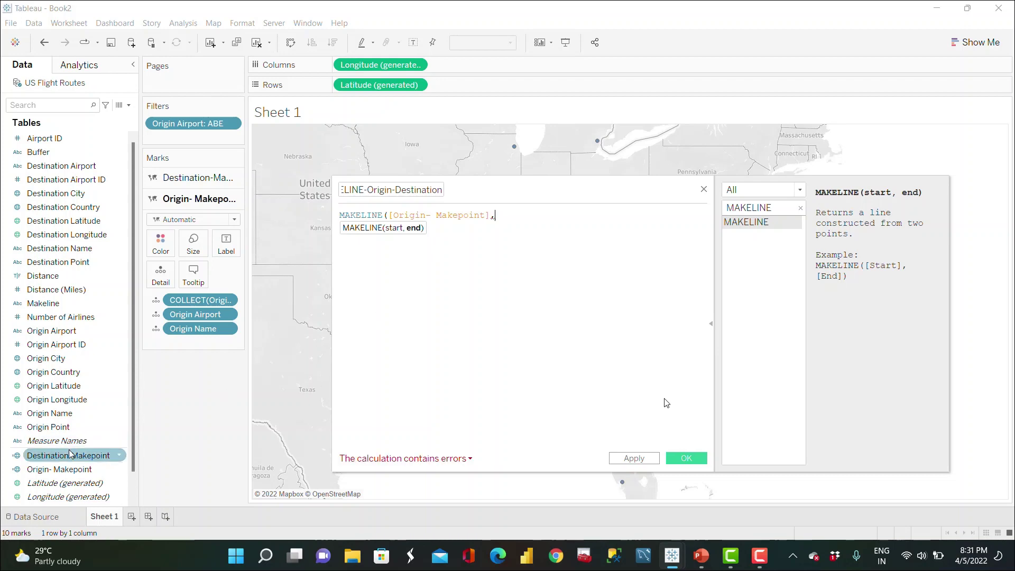
Complete the MAKELINE formula with [Destination-Makepoint] as the end argument, check its syntax on the PowerPoint slide and save the calculated field in Tableau
drag(68, 455, 551, 219)
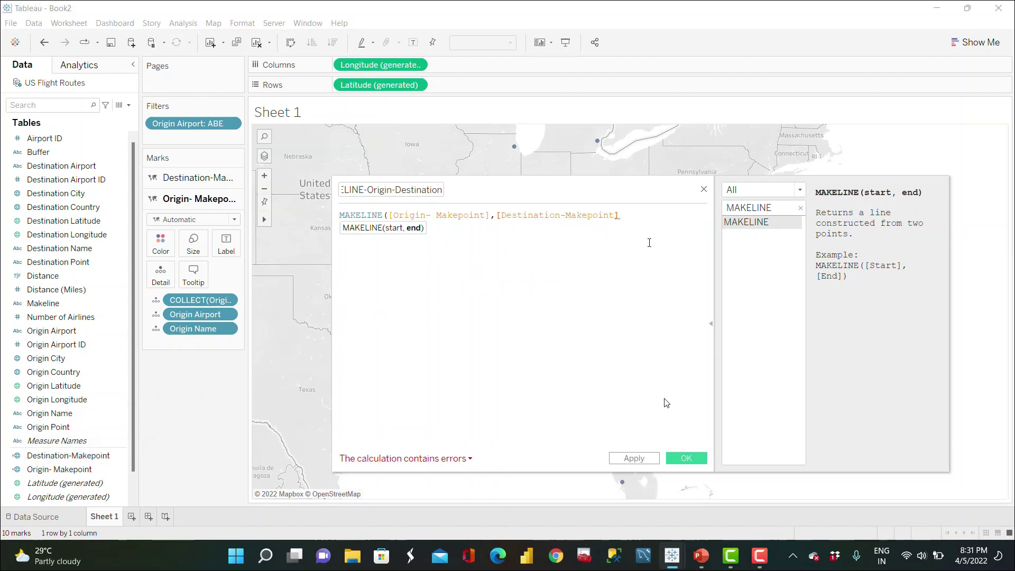
text())
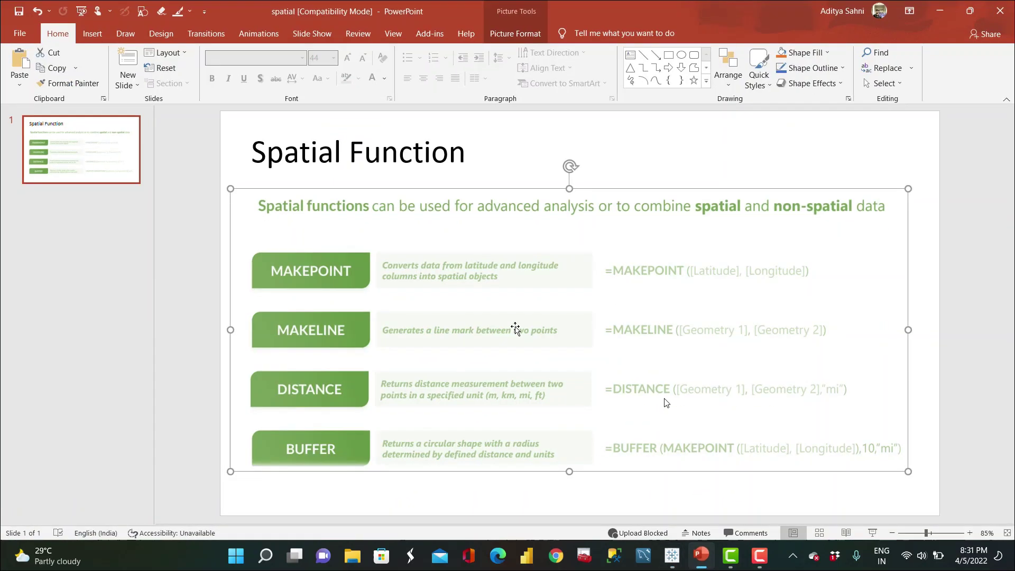
click(701, 555)
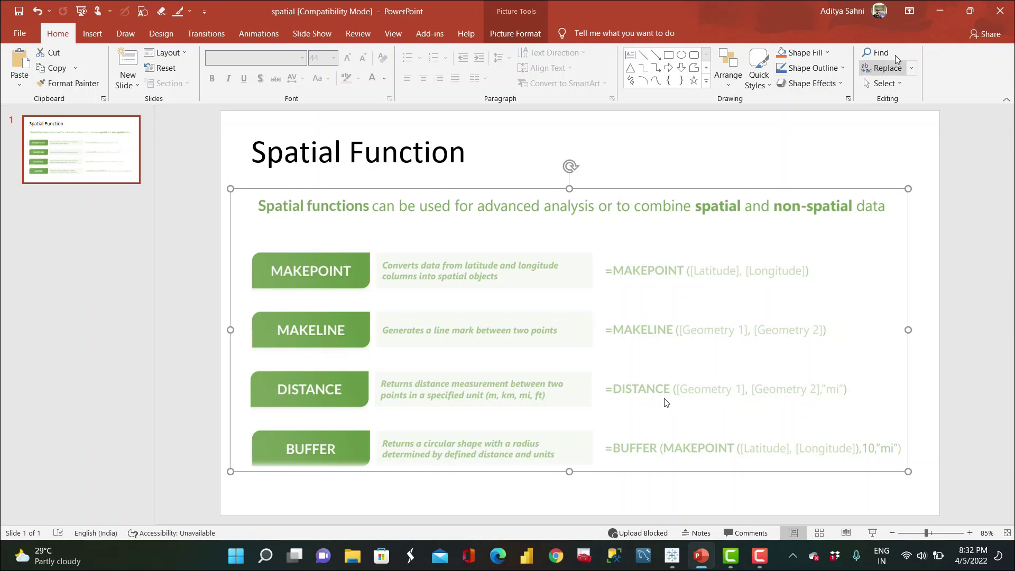
key(alt+Tab)
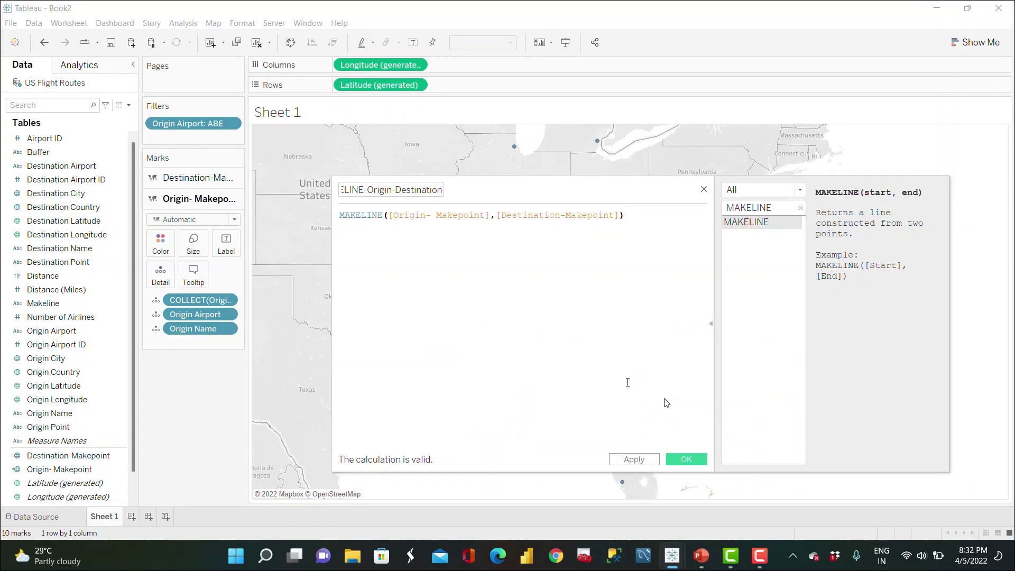
click(685, 460)
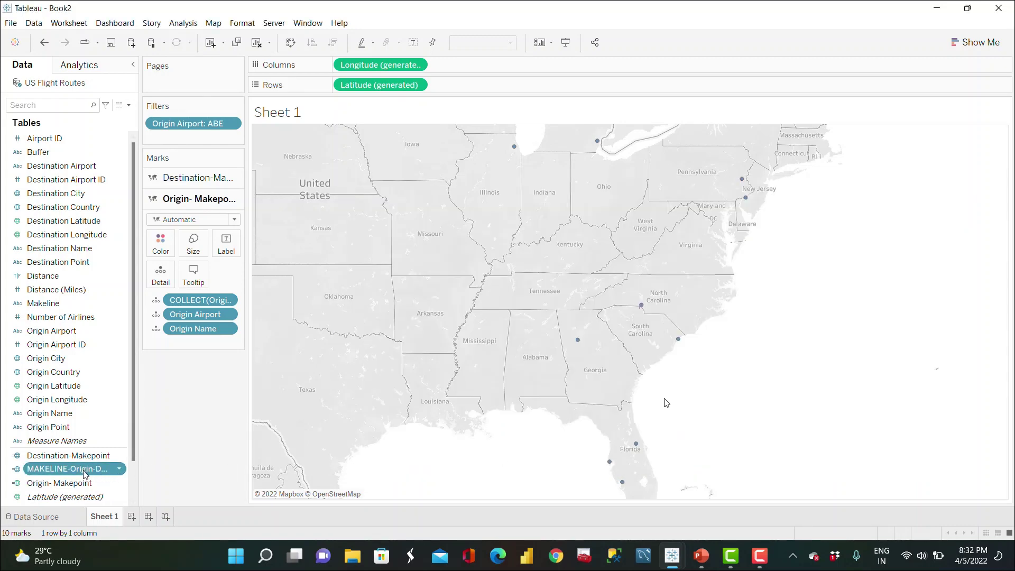
Add MAKELINE-Origin-Destination to the map as a marks layer and order the layers Origin- Makepoint, Destination-Makepoint, MAKELINE-Origin-Destination
mouse_move(84, 474)
mouse_down()
mouse_move(339, 338)
mouse_move(370, 152)
mouse_up()
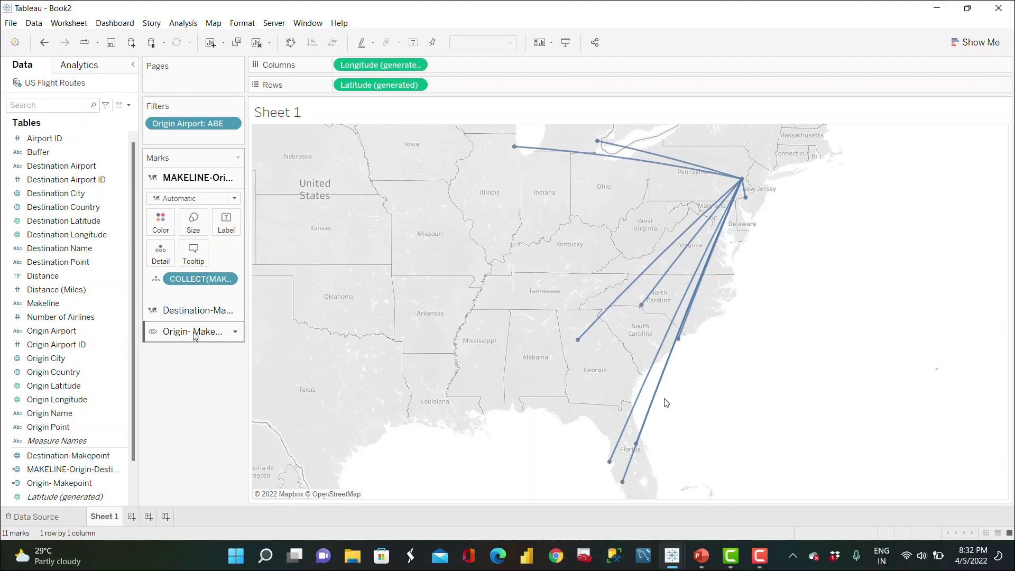
drag(196, 332, 193, 184)
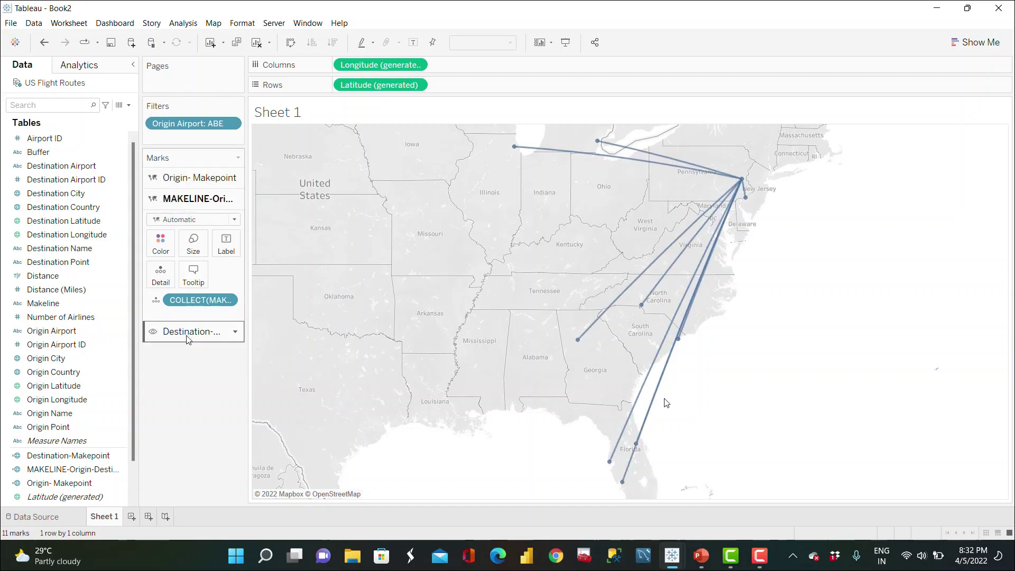
drag(193, 332, 188, 202)
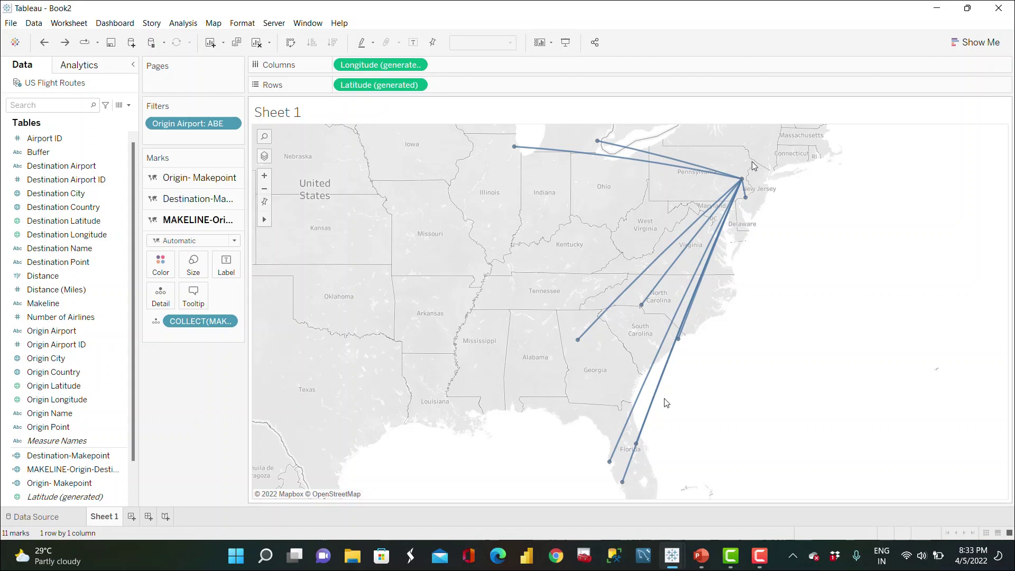
Search the fields for "ORIGIN" and add Origin Name, Origin Country and Origin Airport to the MAKELINE layer's detail
click(43, 103)
text(ORIGIN)
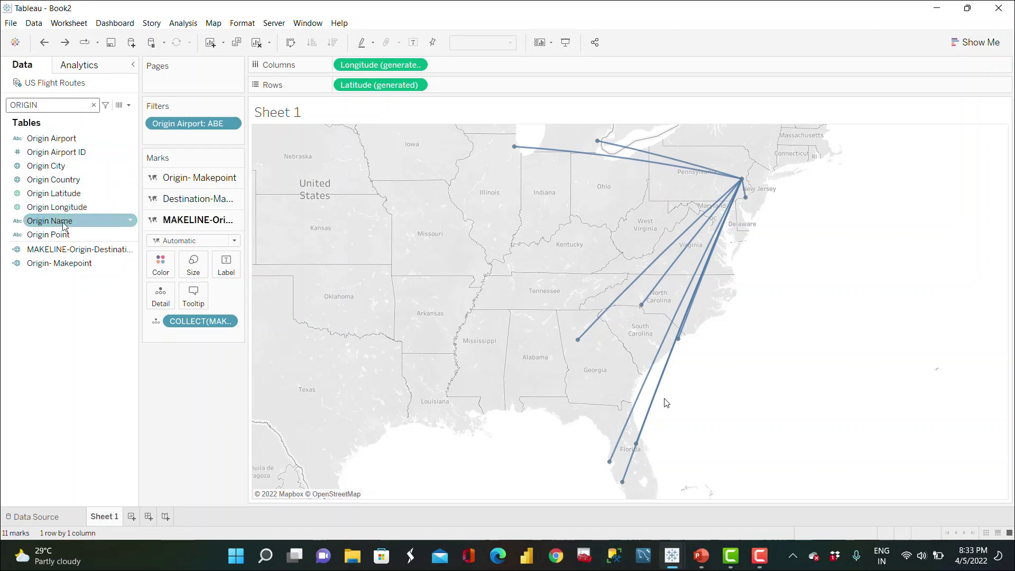
drag(63, 225, 182, 335)
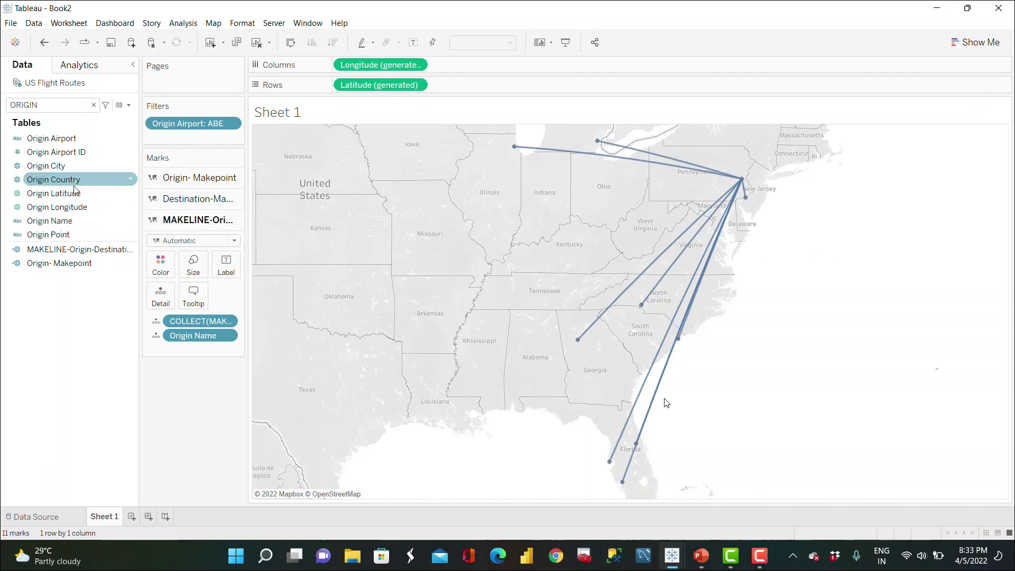
drag(52, 179, 197, 362)
drag(79, 179, 195, 355)
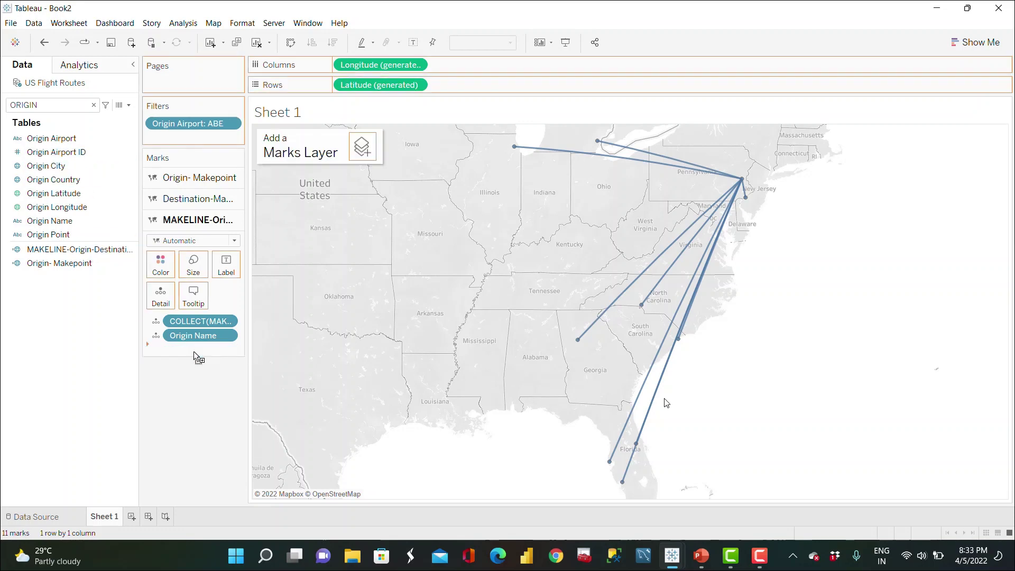
click(69, 140)
drag(70, 142, 195, 366)
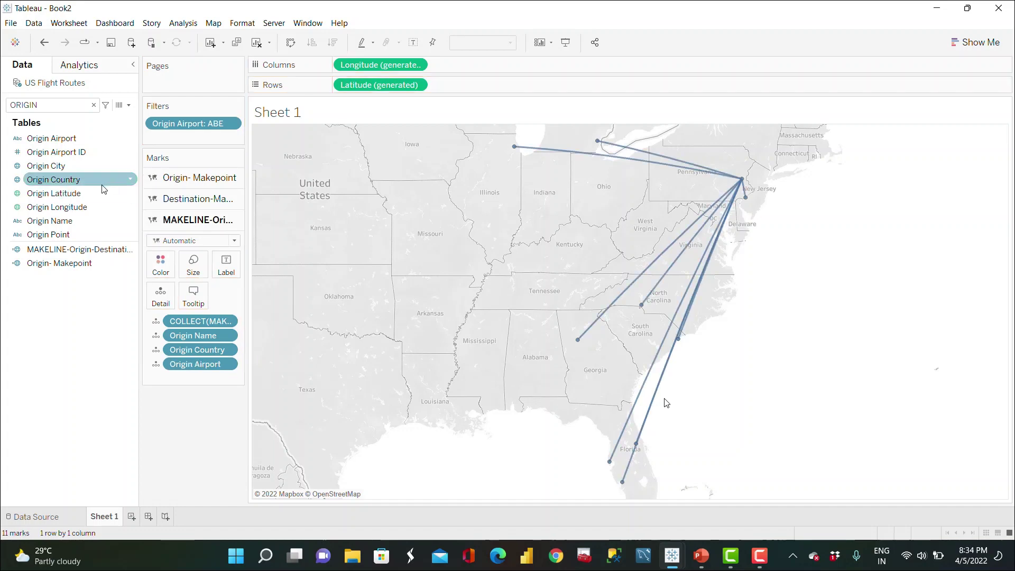
Search the fields for "DESTINATION" and add Destination Airport, Destination Country and Destination Name to the MAKELINE layer's detail
double_click(45, 106)
key(BackSpace)
text(DESTINATION)
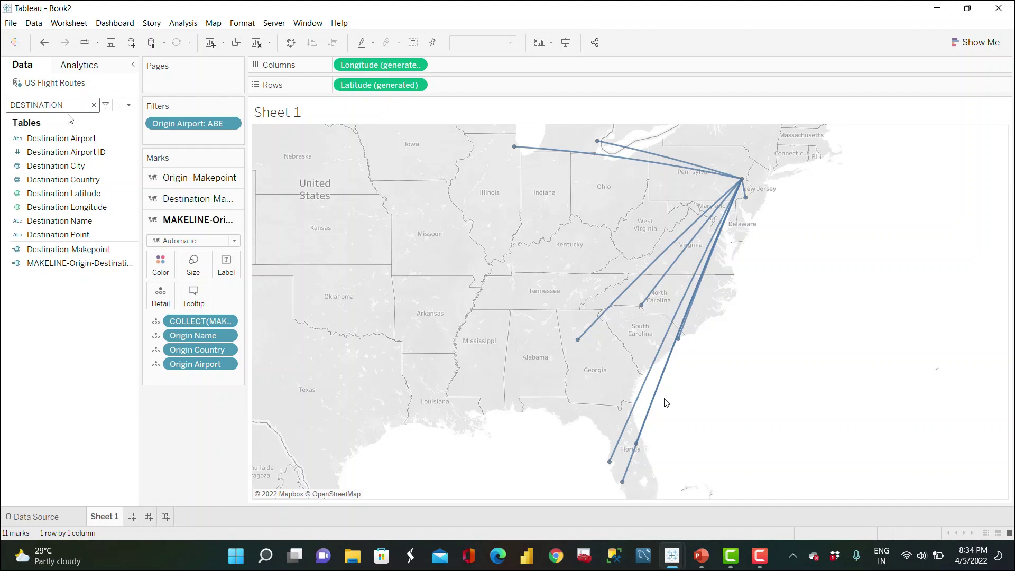
drag(74, 138, 196, 381)
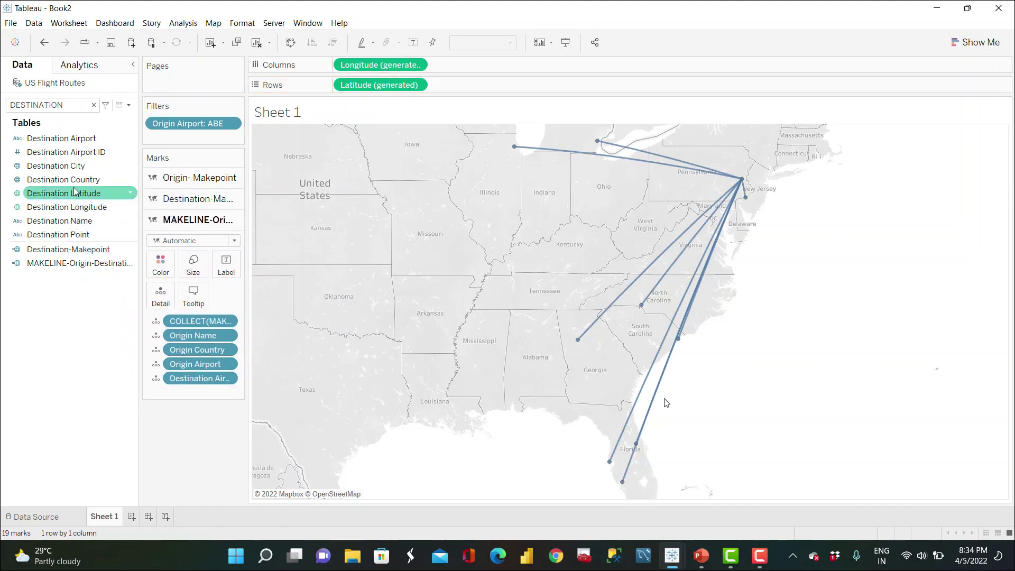
drag(73, 179, 199, 396)
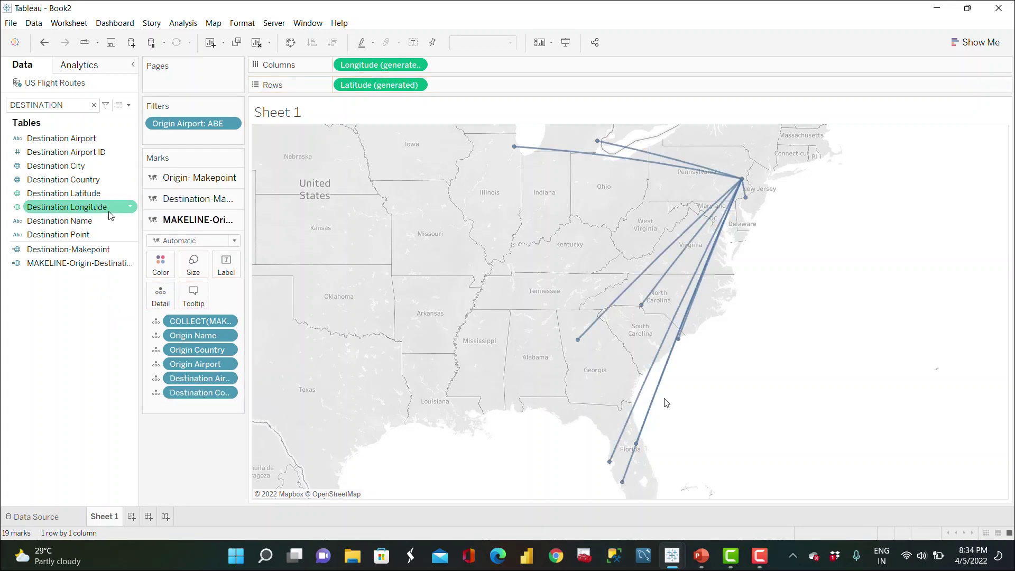
drag(94, 221, 202, 413)
mouse_move(594, 158)
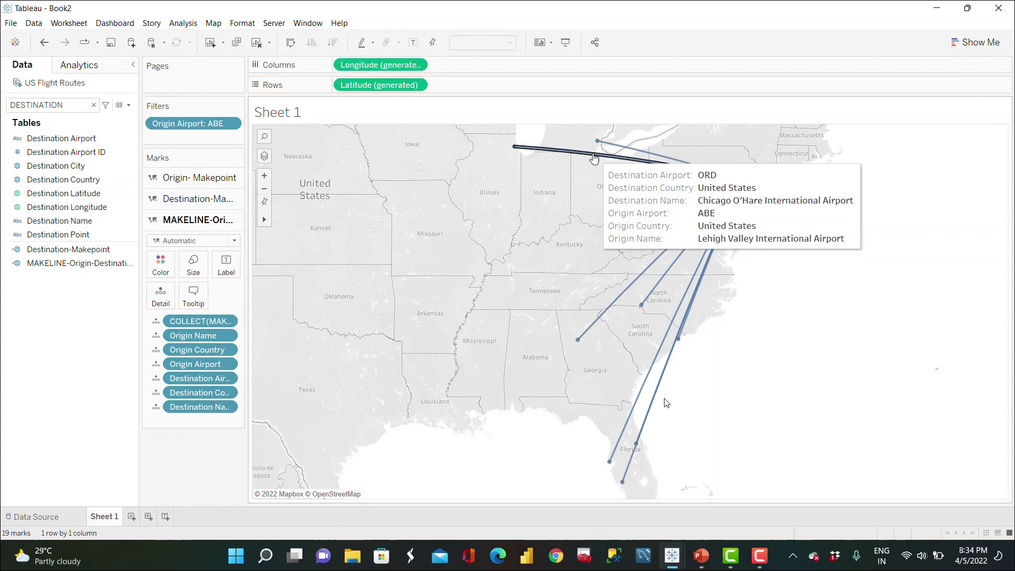
mouse_move(743, 181)
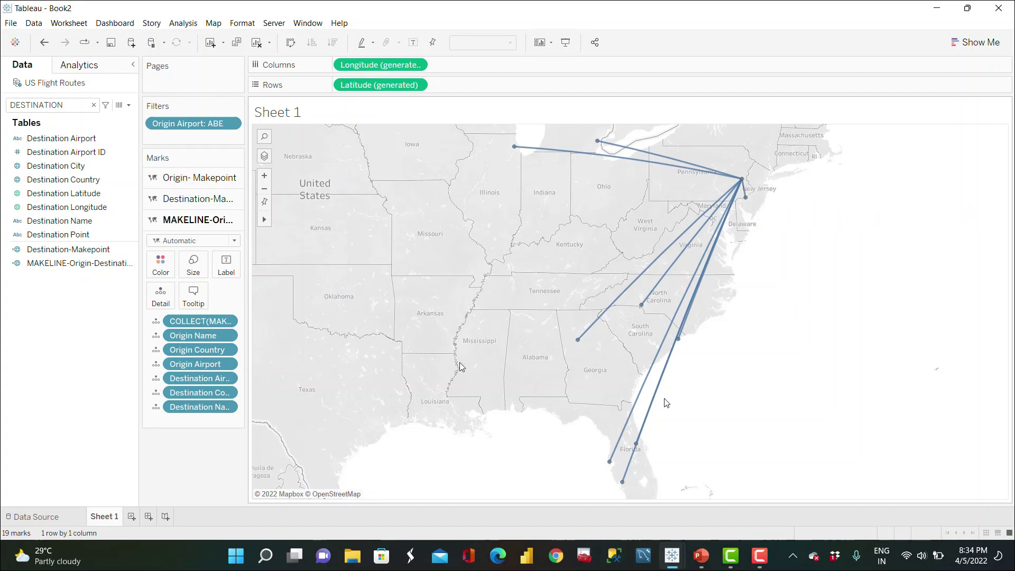
Review the BUFFER syntax on the PowerPoint slide, return to Tableau, discard the empty Buffer Radius calculation and examine the route details on the map
click(700, 555)
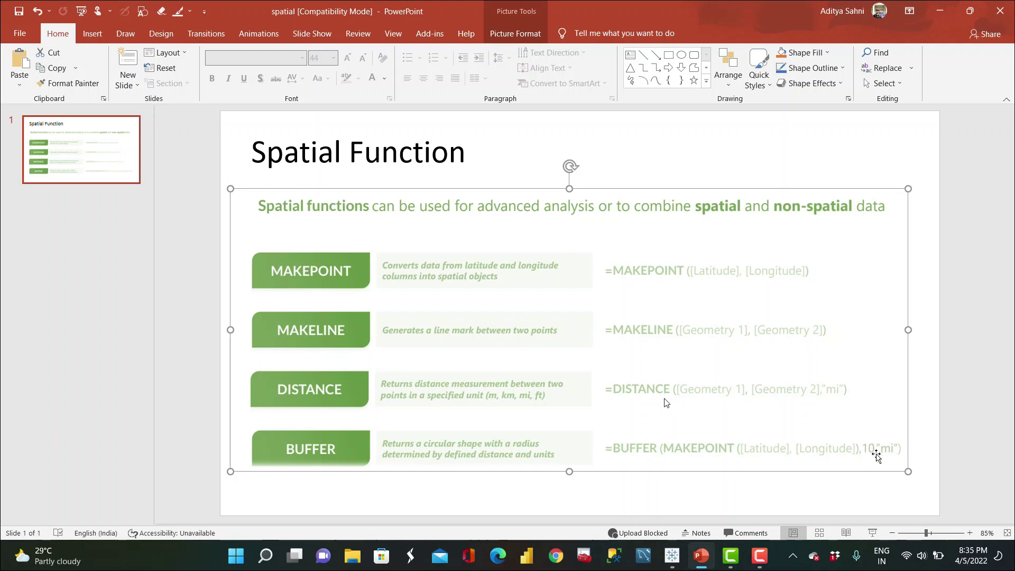
key(alt+Tab)
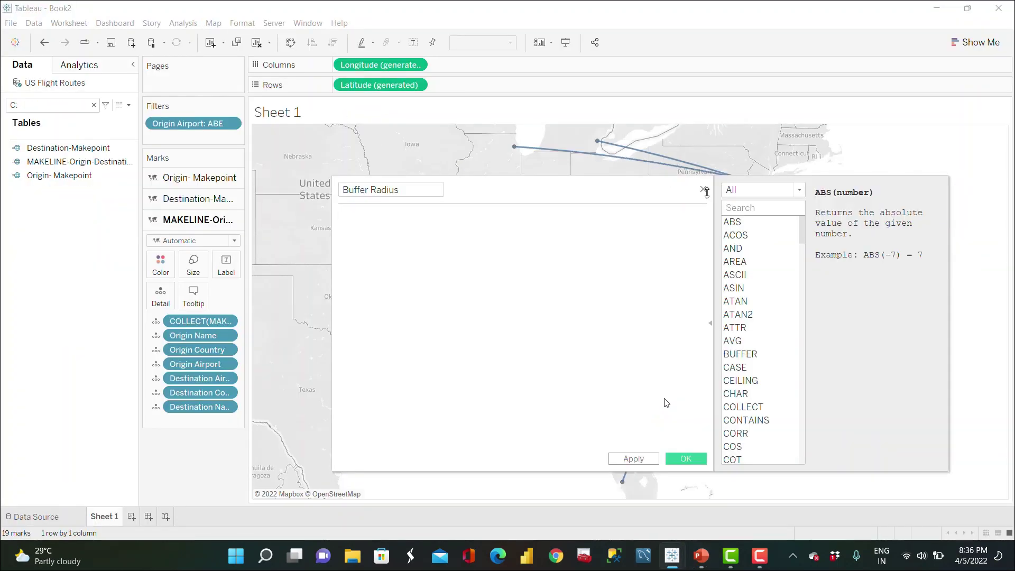
click(705, 192)
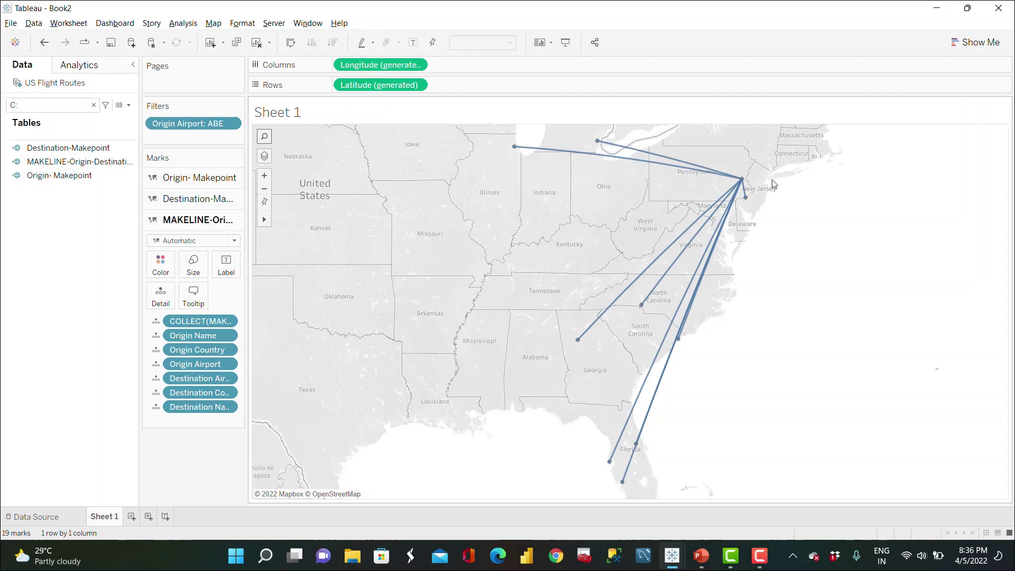
mouse_move(742, 180)
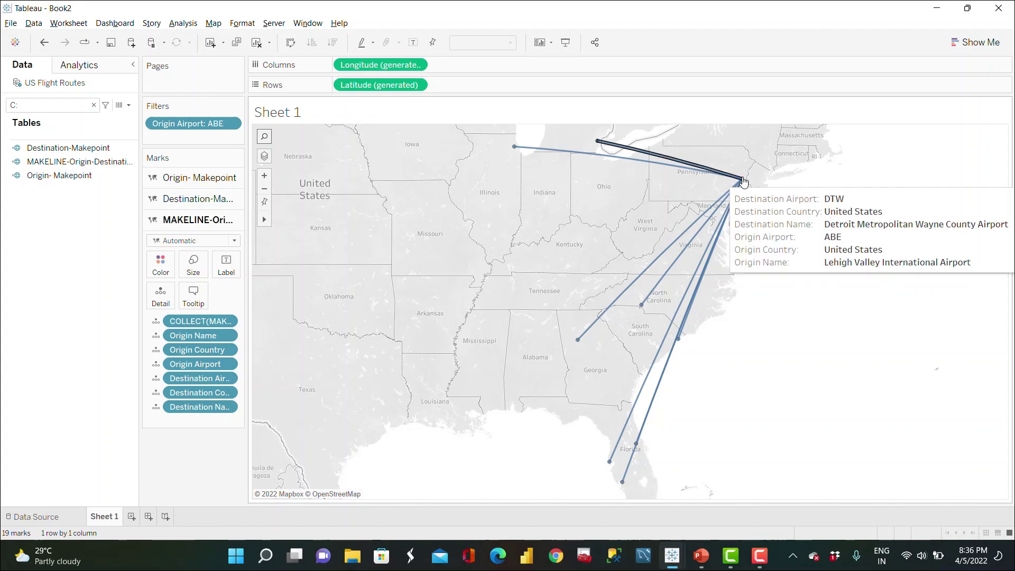
mouse_move(528, 157)
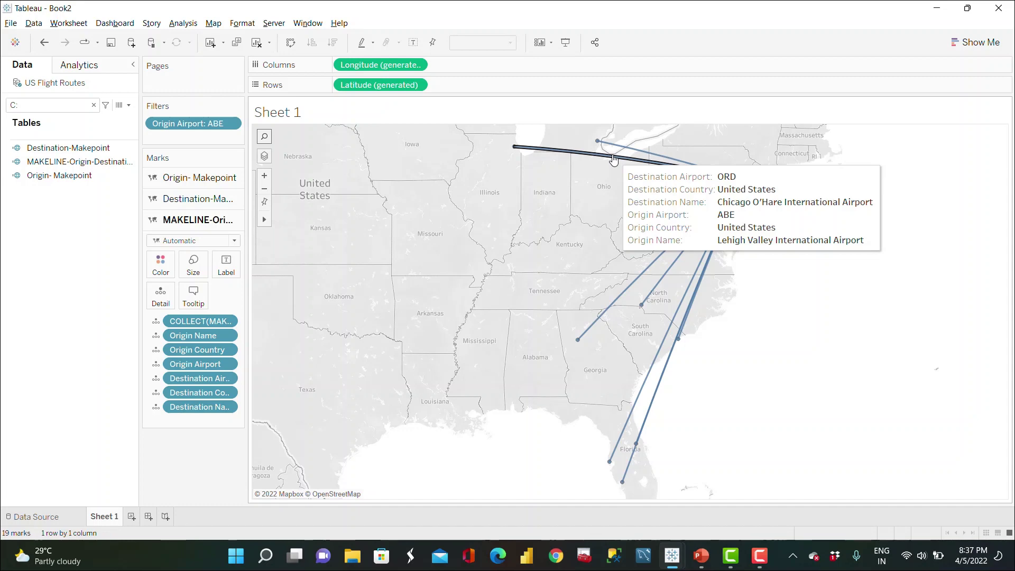
Start a new parameter named Distance in Miles with the Integer data type
click(131, 108)
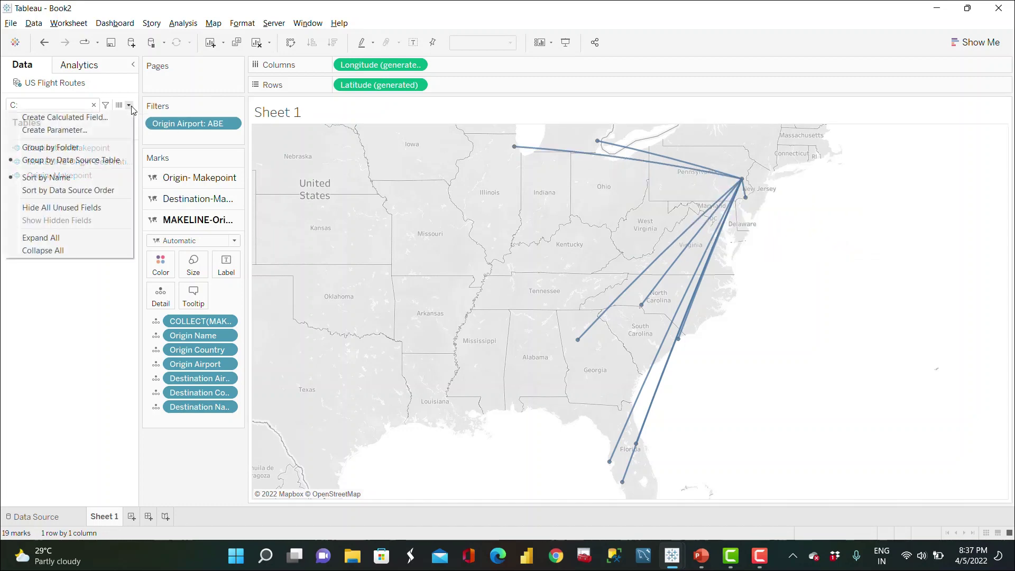
click(87, 135)
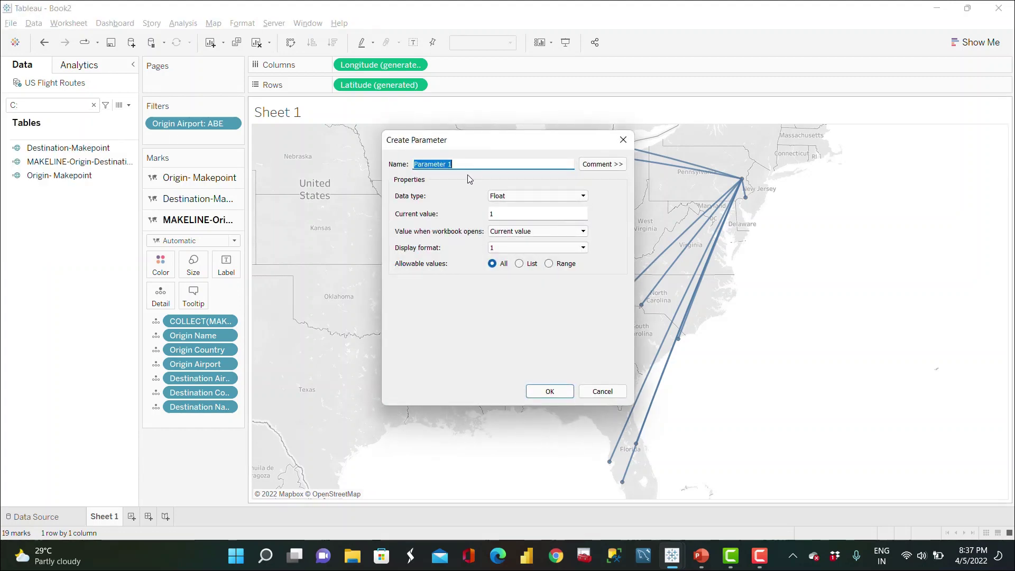
text(Du)
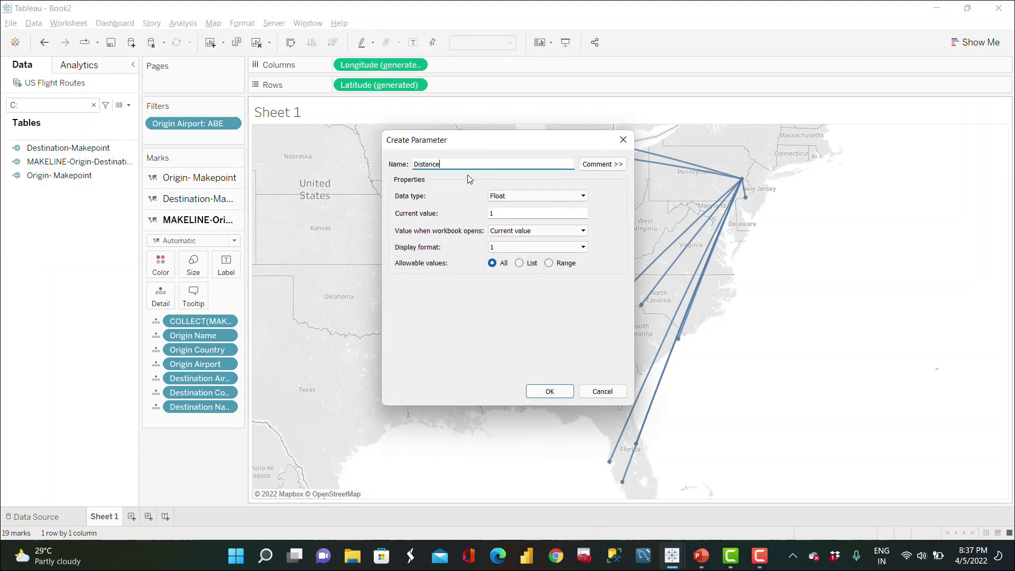
text(stance in Miles)
click(561, 197)
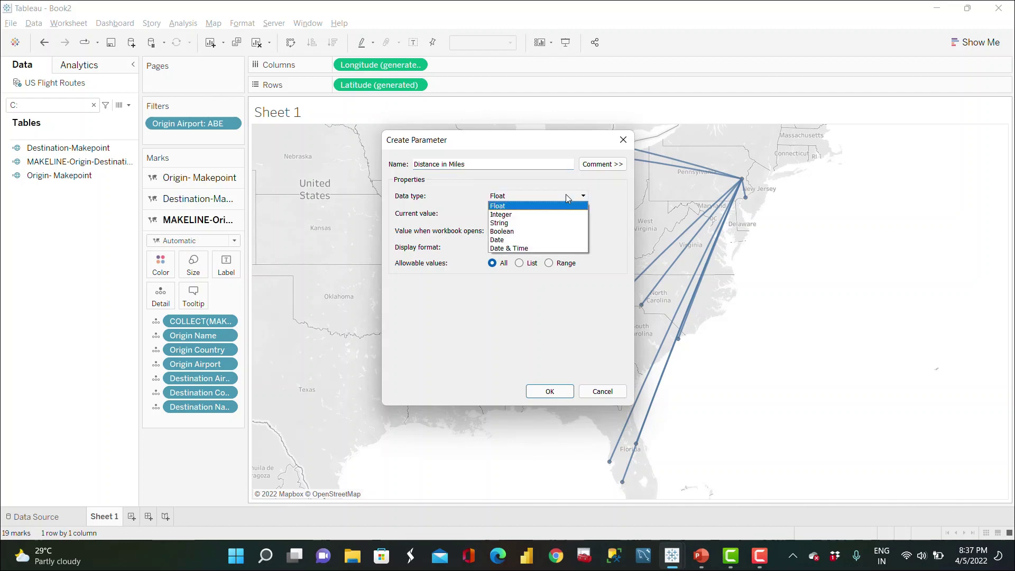
click(538, 214)
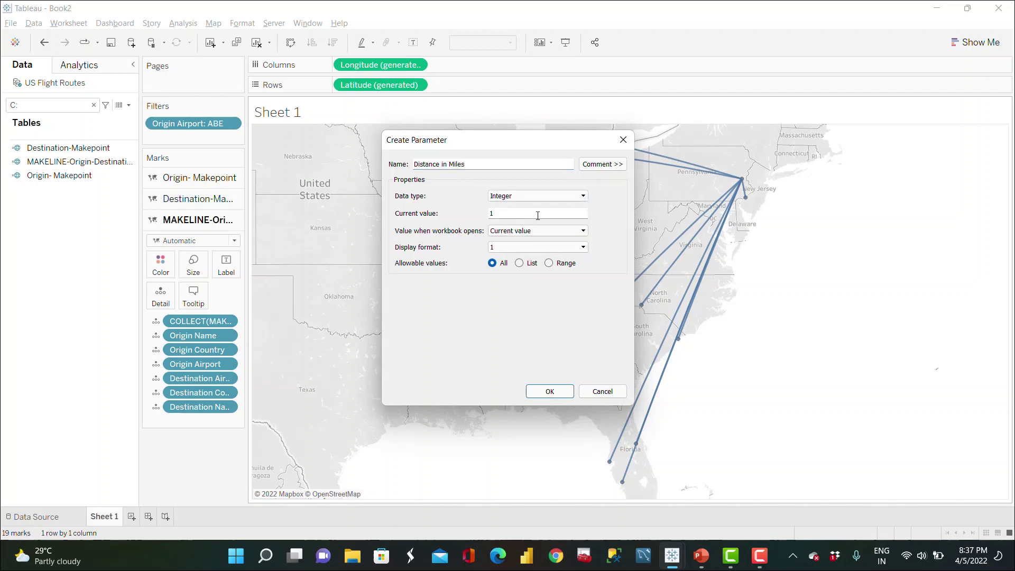
Restrict the Distance in Miles parameter to a range with a minimum of 100 and create it
click(549, 264)
click(432, 299)
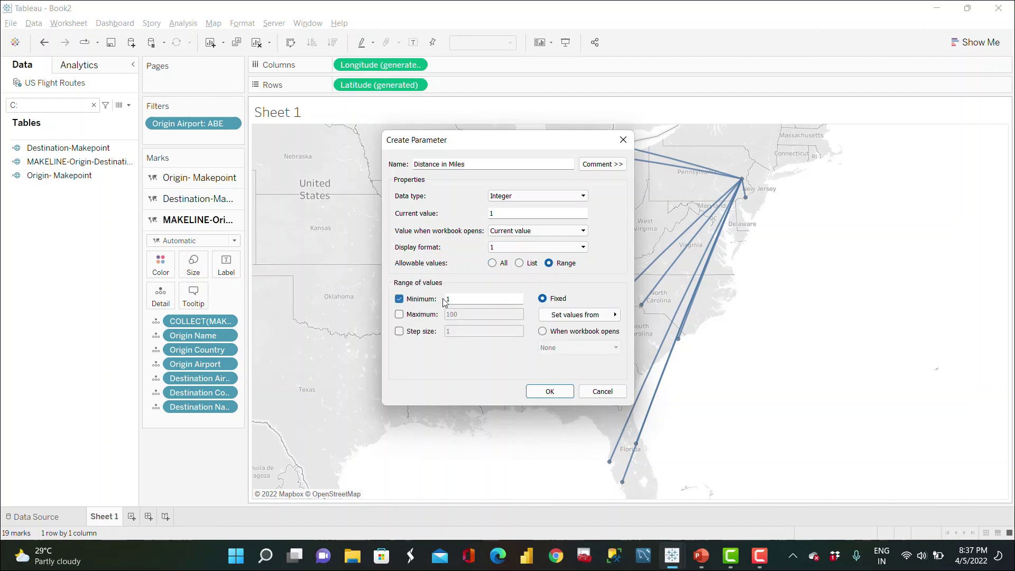
click(467, 299)
text(00)
click(551, 392)
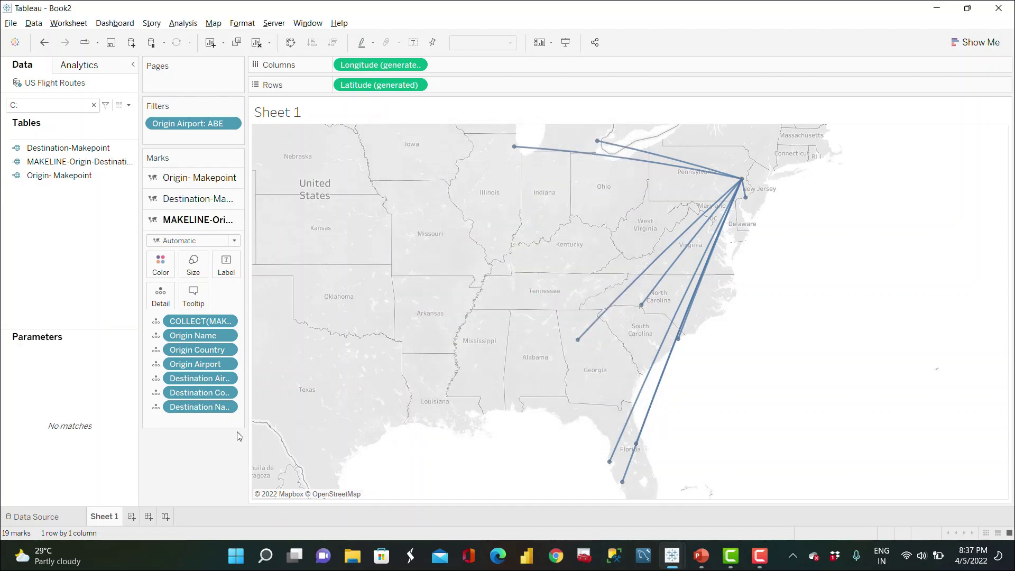
Clear the field search and show the Distance in Miles parameter control on the sheet
click(94, 105)
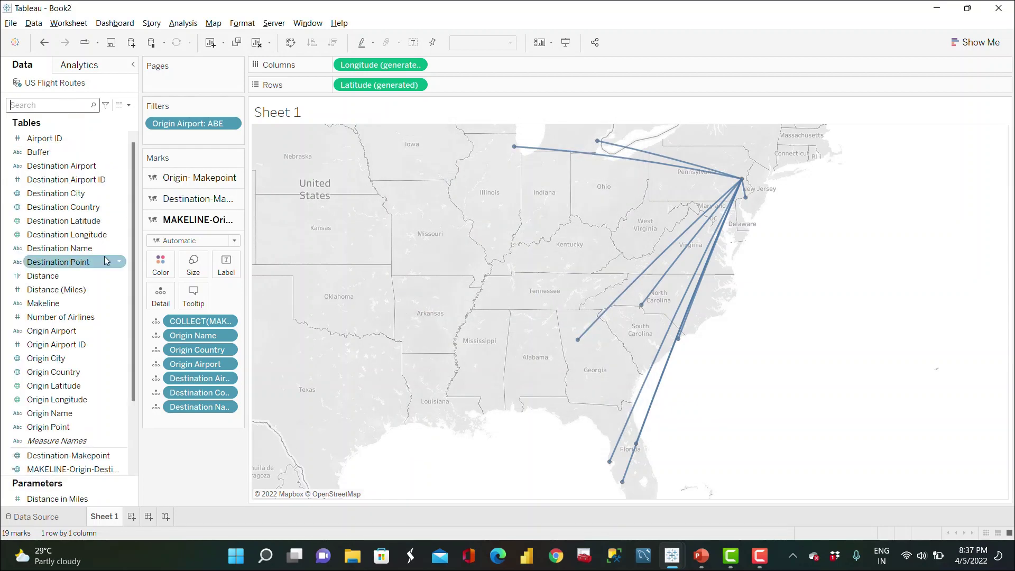
click(130, 498)
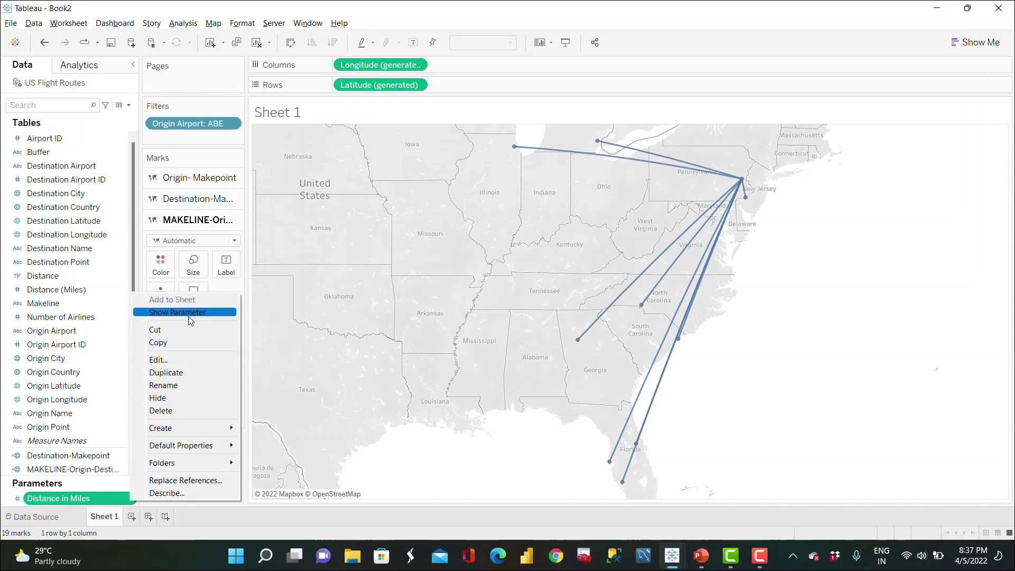
click(189, 312)
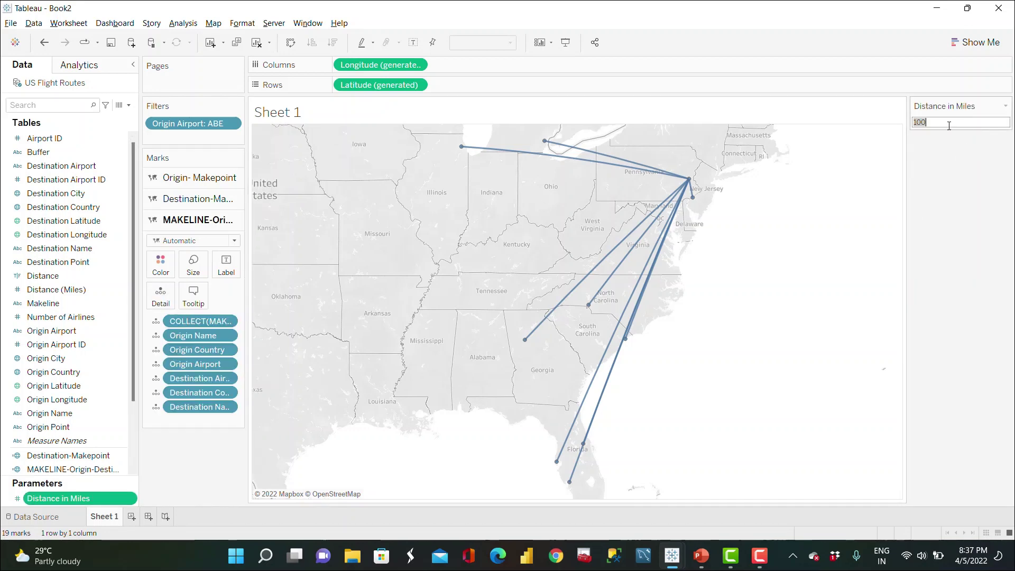
Try the values 200 and 300 in the Distance in Miles parameter control and set it back to 100
text(200)
key(Return)
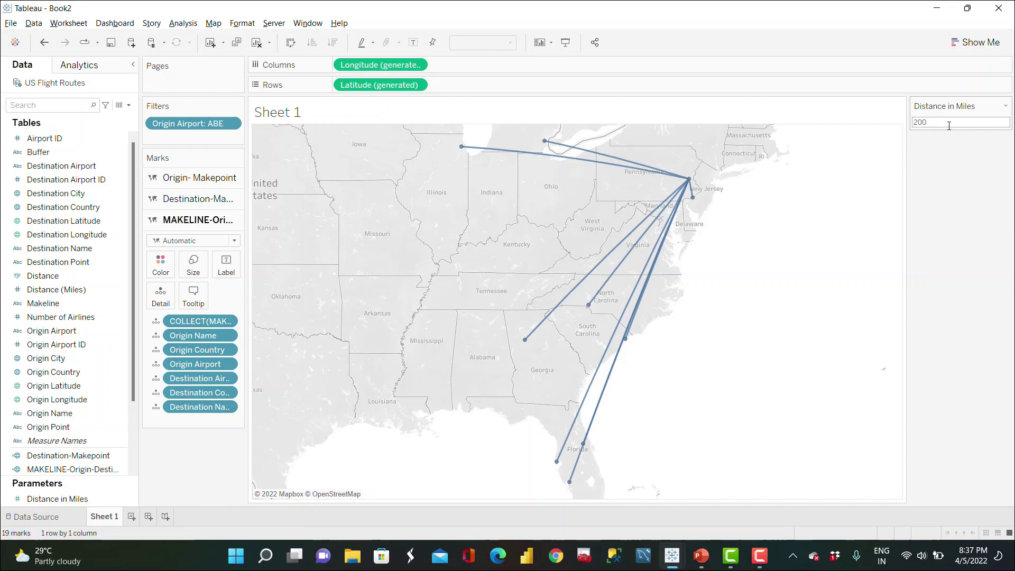
click(949, 126)
key(BackSpace)
text(300)
key(Return)
click(948, 126)
text(10)
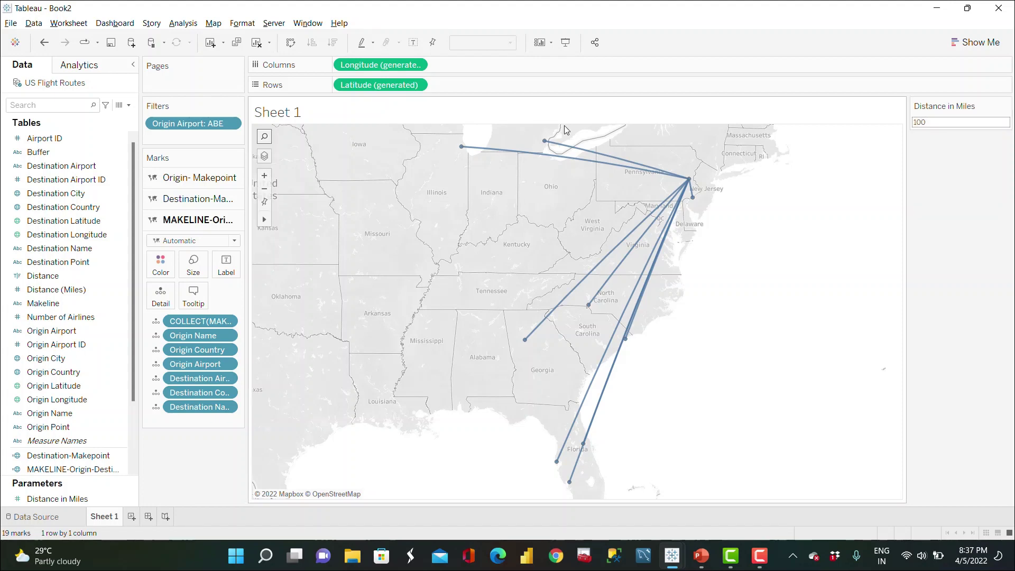
Start a new calculated field named BUFFER Radius
click(132, 106)
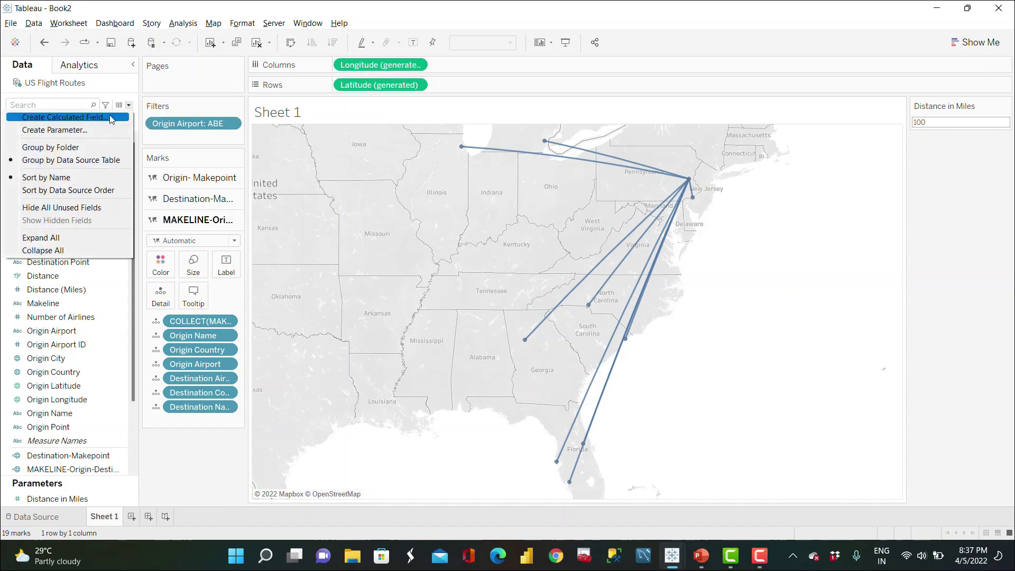
click(53, 115)
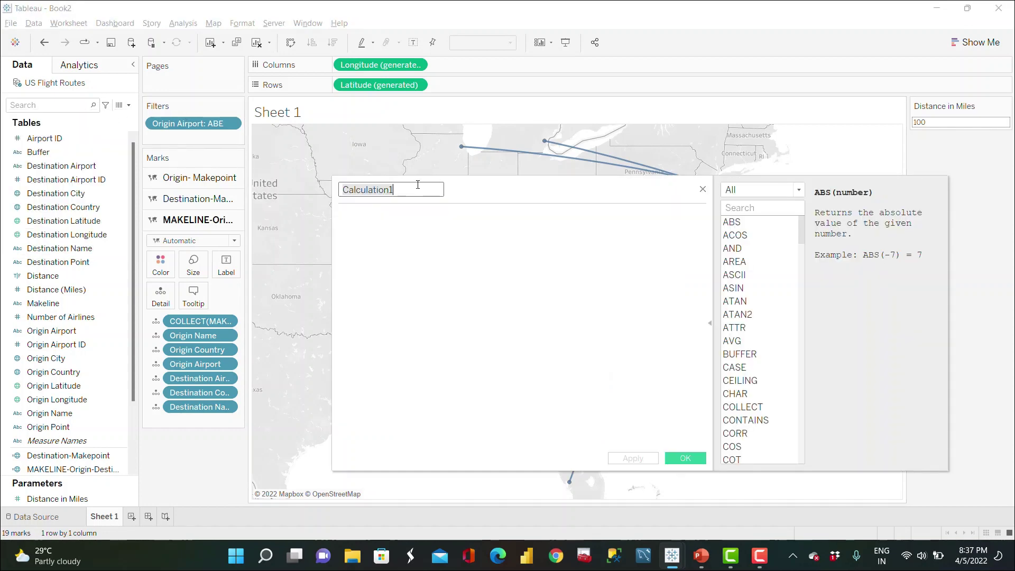
text(BUffe)
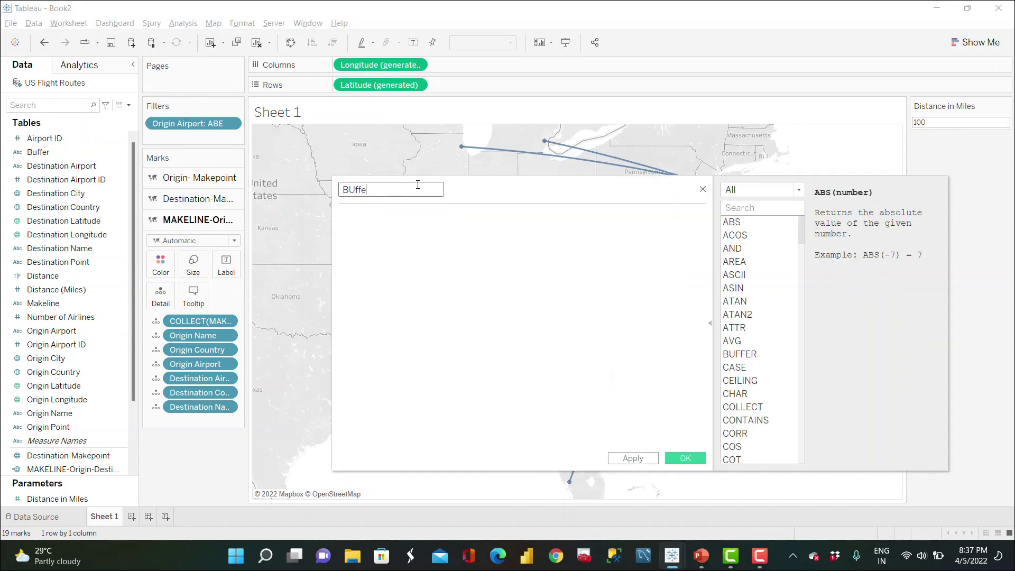
key(BackSpace)
key(BackSpace)
key(BackSpace)
key(BackSpace)
text(UFFE)
Begin the BUFFER Radius formula with the BUFFER function and [Origin- Makepoint] as its geometry argument
click(392, 218)
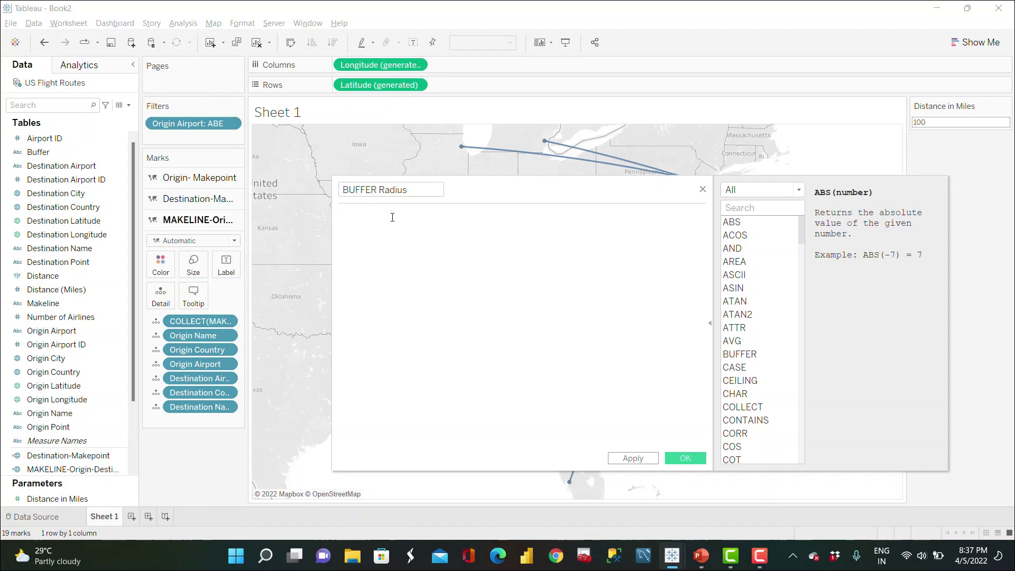
text(BUFFER)
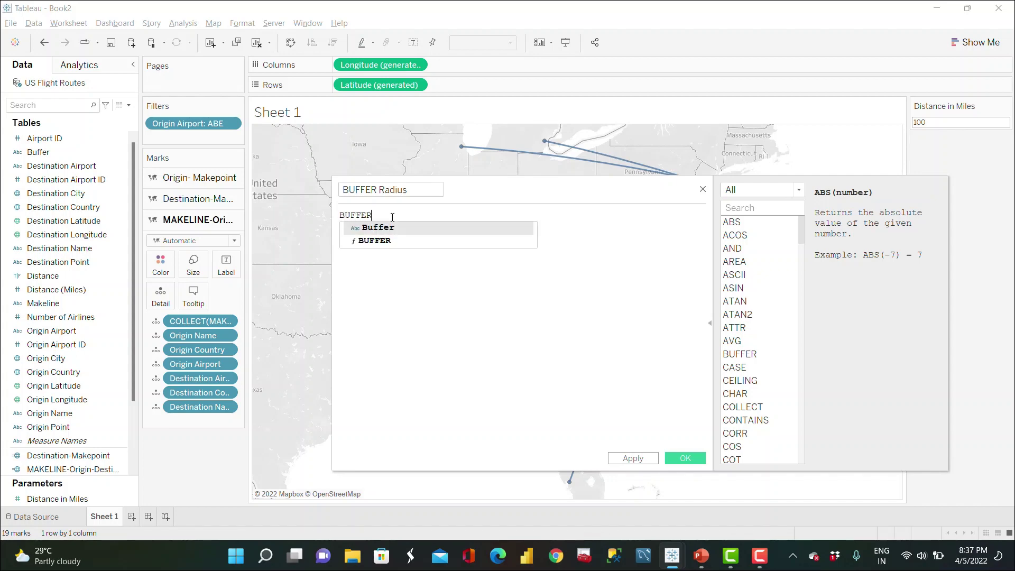
text(()
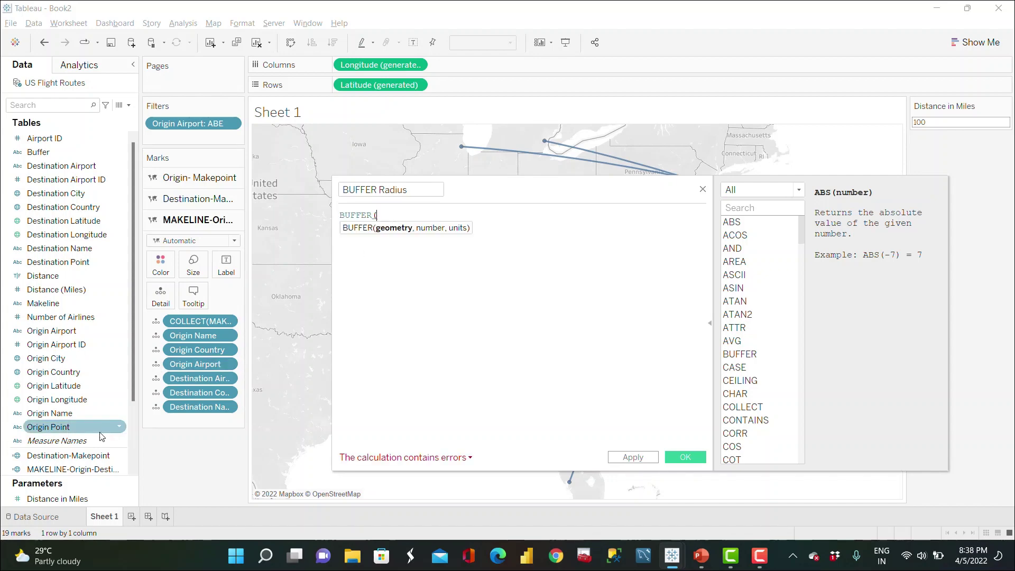
text(ORIGIN)
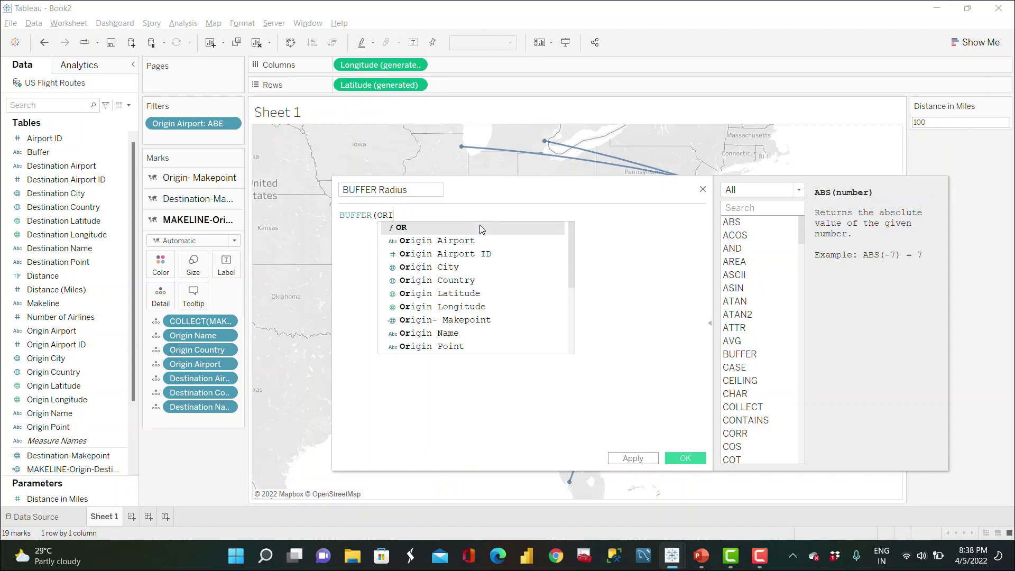
key(Down)
key(Down)
key(Down)
key(Down)
key(Down)
key(Down)
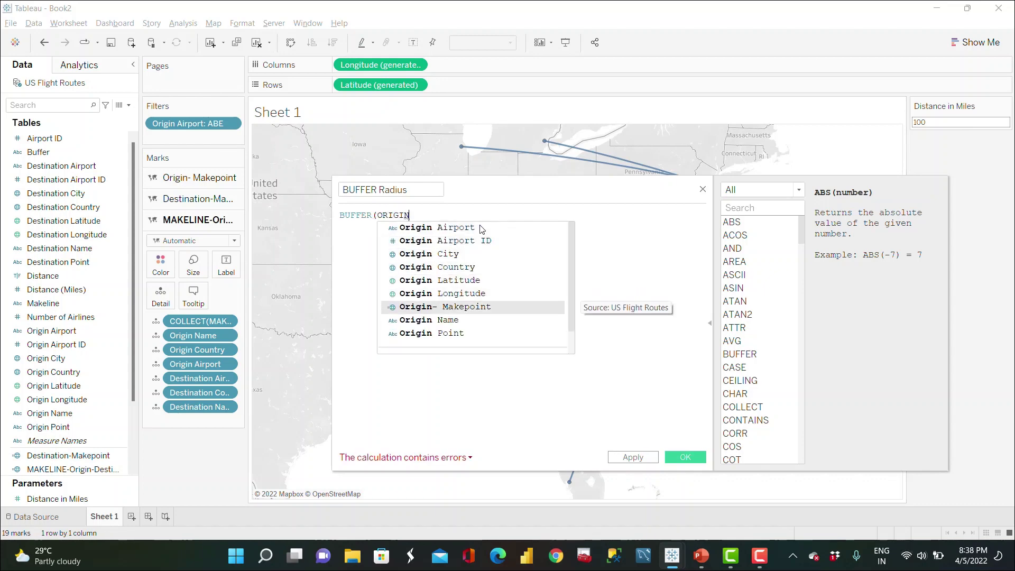
key(Return)
text(,)
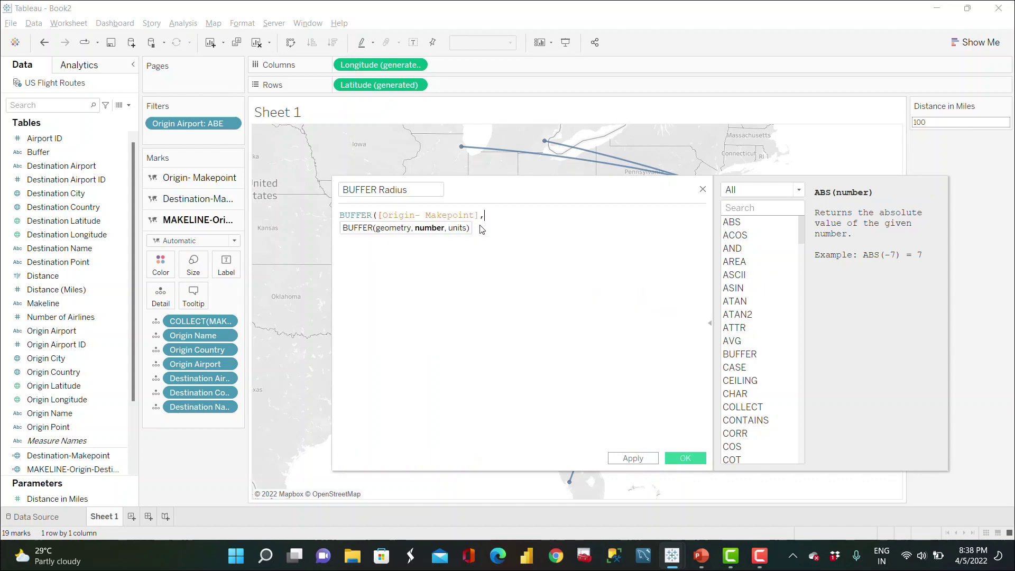
Complete the BUFFER formula with the [Distance in Miles] parameter and the unit 'MI', and create the field
text( ')
key(BackSpace)
key(BackSpace)
key(BackSpace)
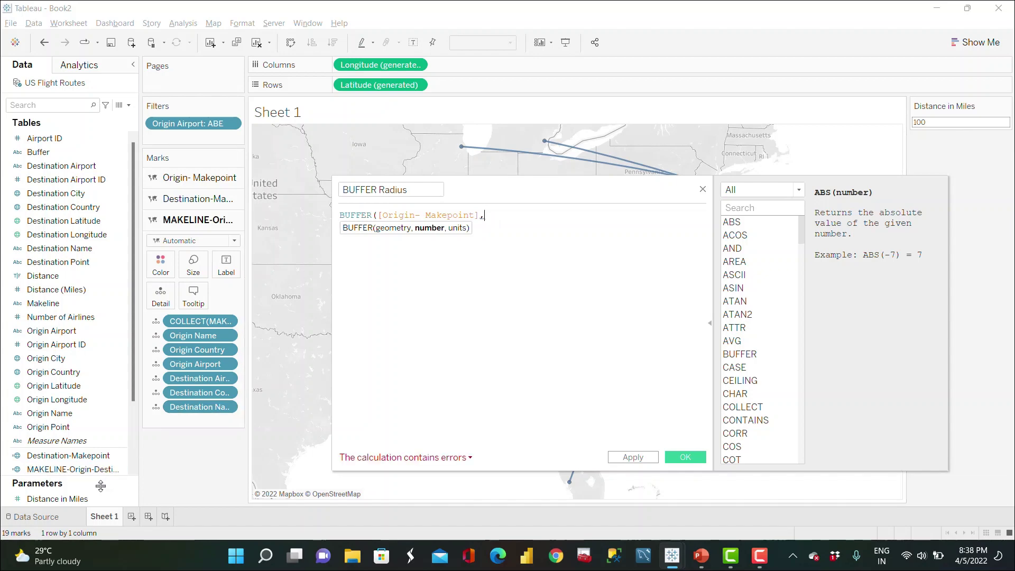
drag(100, 497, 557, 236)
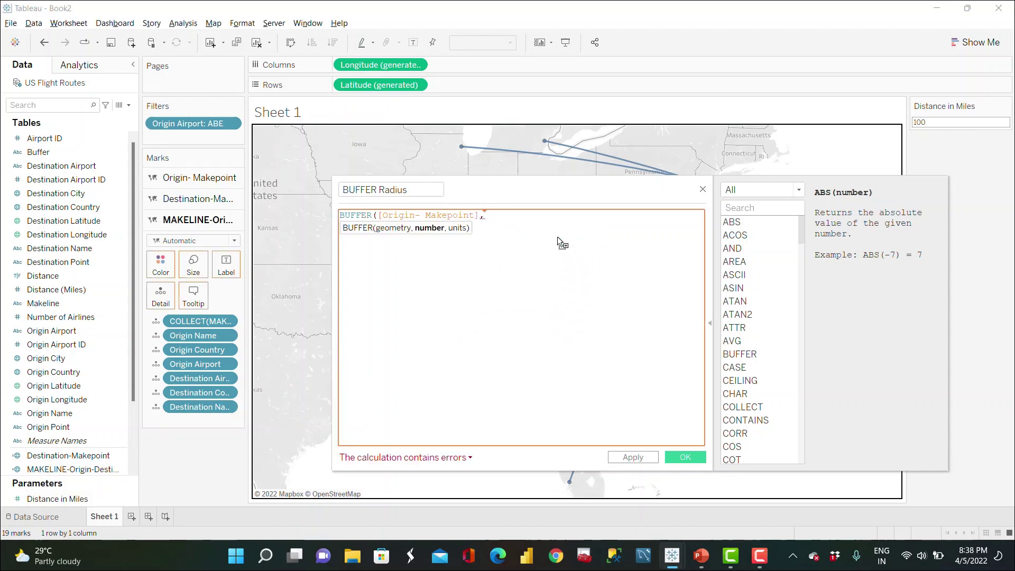
text(,)
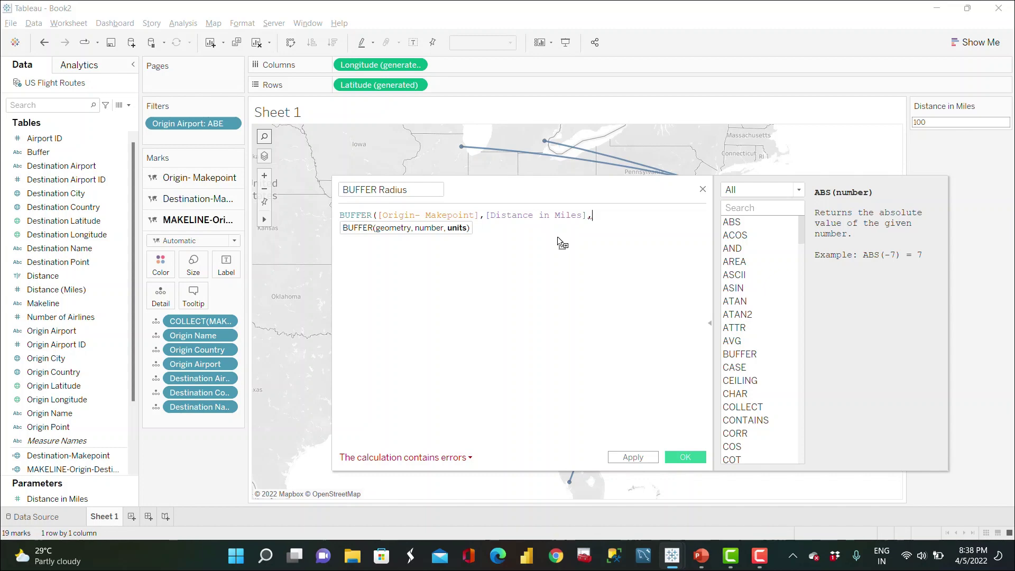
text('MI'))
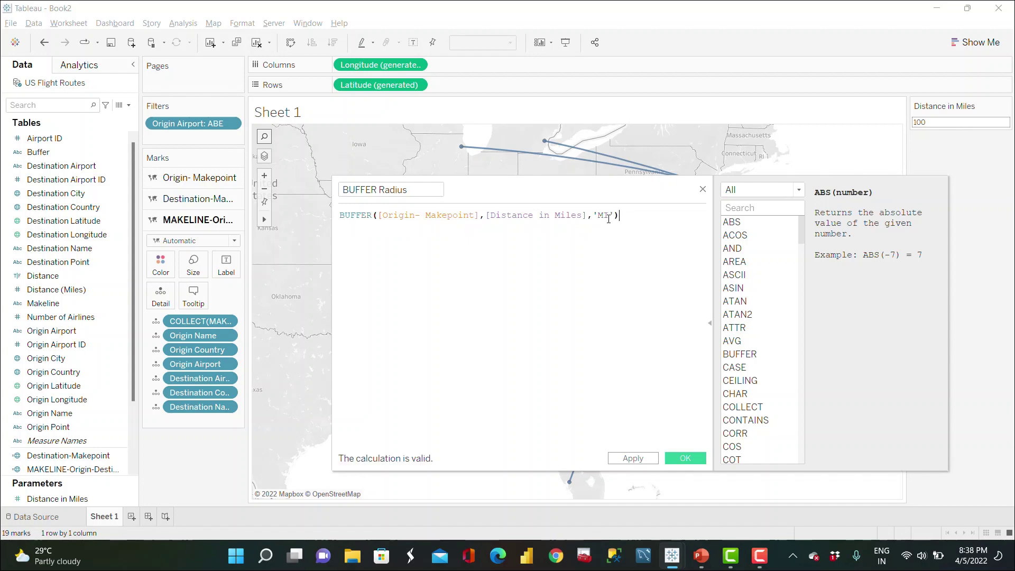
click(698, 460)
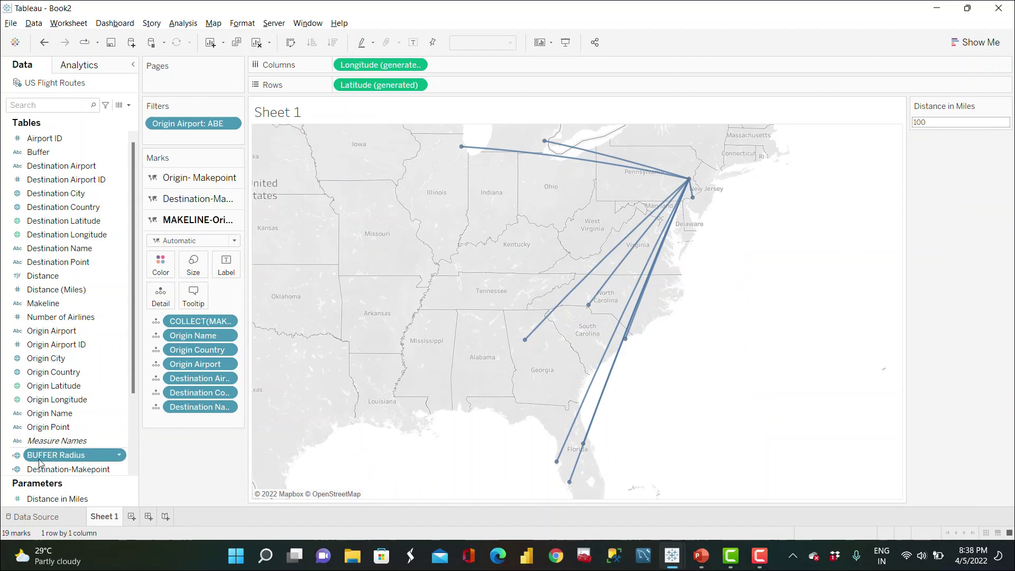
Add BUFFER Radius to the map as a new marks layer, trying a Distance in Miles of 1000 and settling on 400
drag(40, 462, 343, 154)
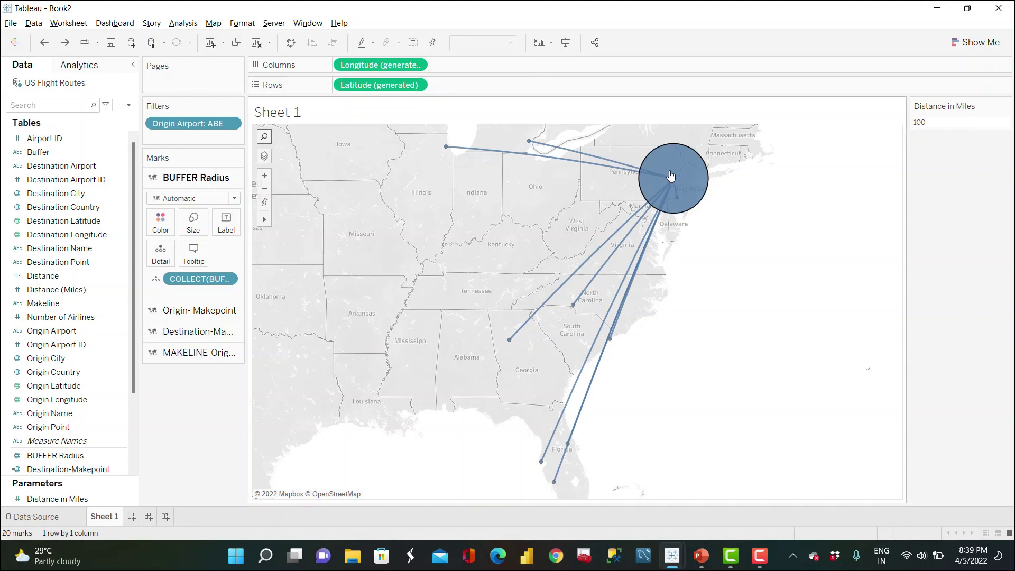
click(927, 122)
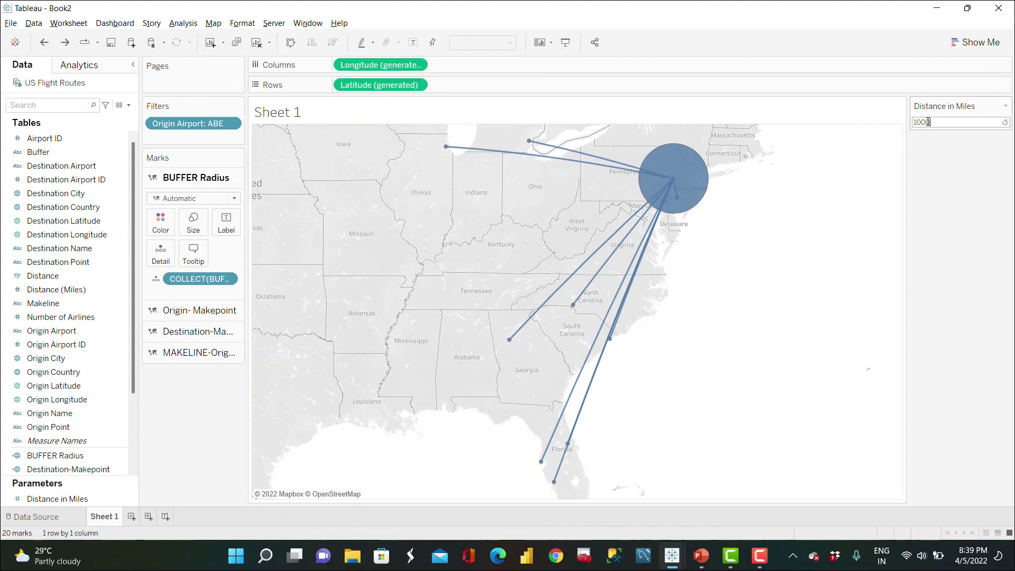
text(0)
key(Return)
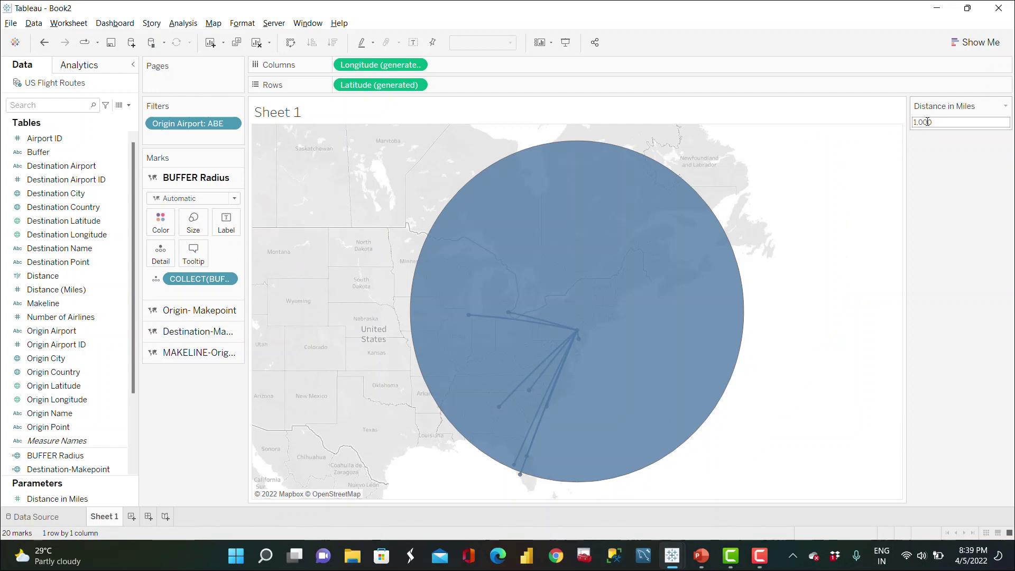
double_click(926, 122)
text(400)
key(Return)
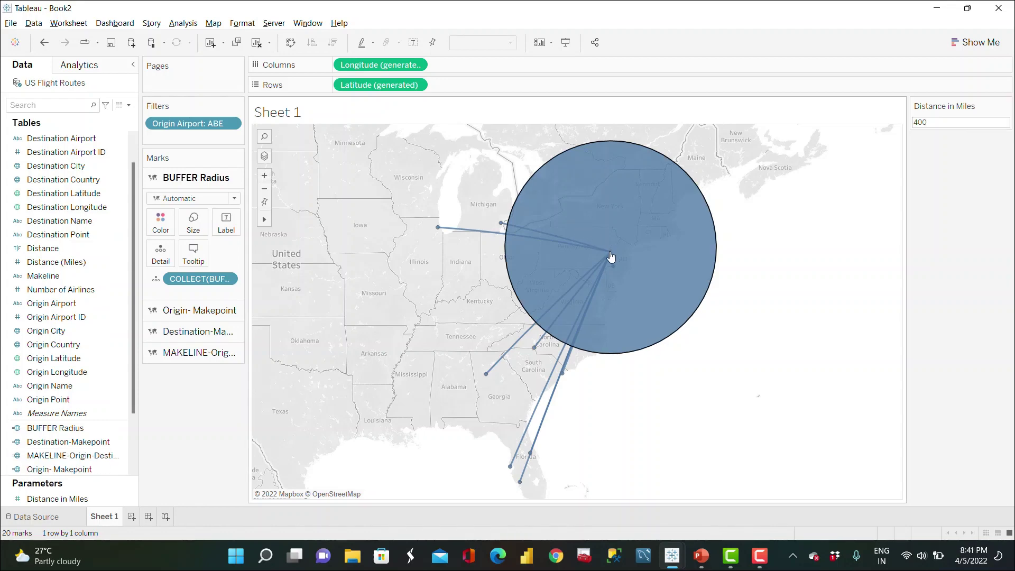
Start a new calculated field named Distance b/w O-D
mouse_move(457, 241)
click(129, 105)
click(133, 114)
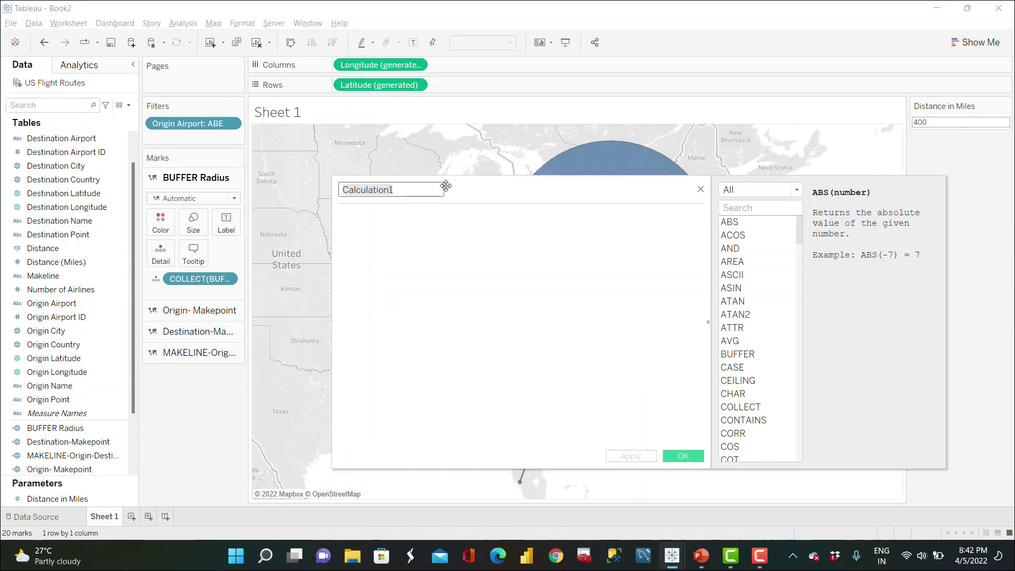
text(Distance)
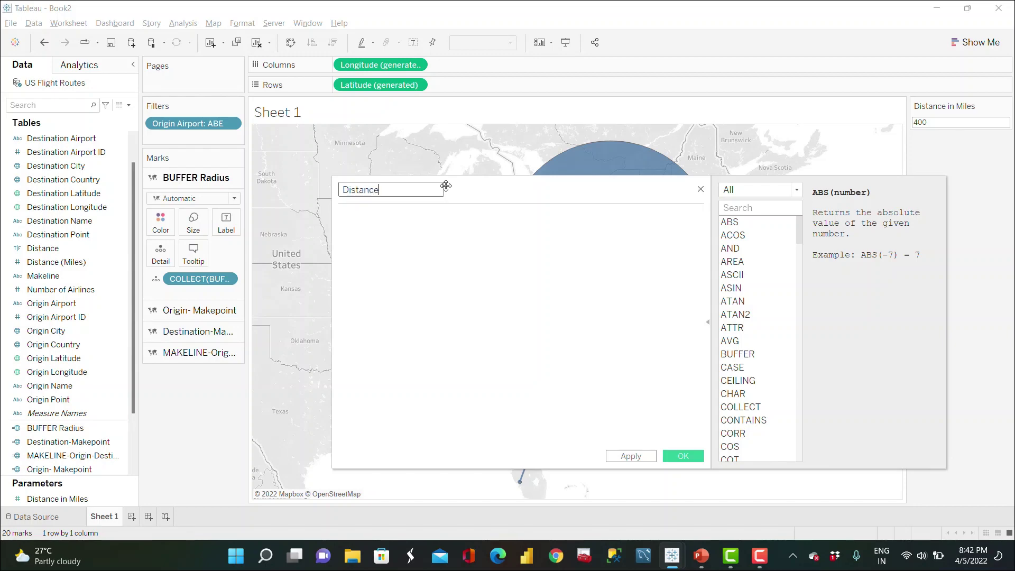
click(410, 221)
click(407, 195)
text(b/w O-D)
Begin the Distance b/w O-D formula with the DISTANCE function and look up its syntax in the function reference
click(387, 217)
text(DISTANCE()
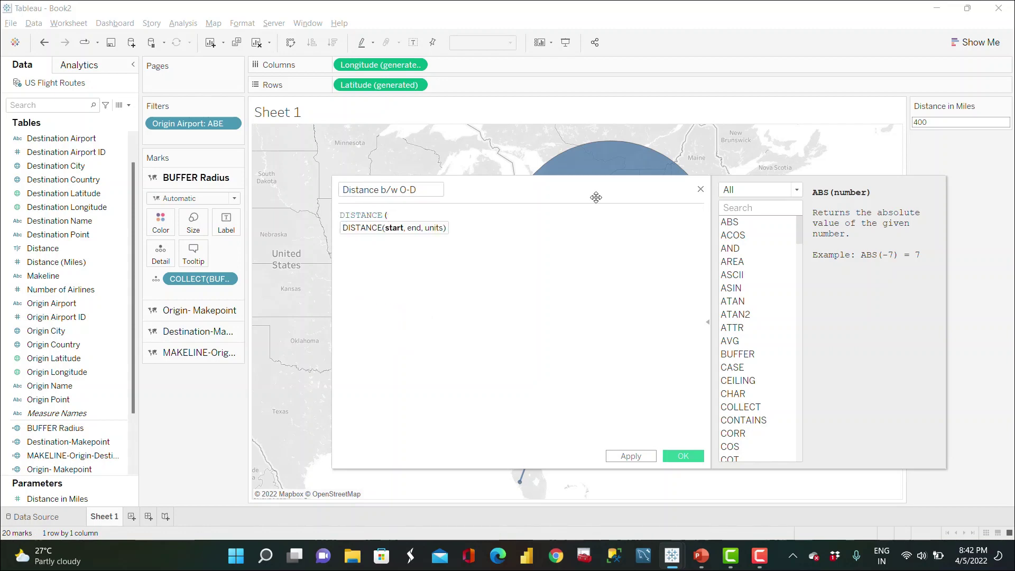
click(742, 207)
text(DISTANCE()
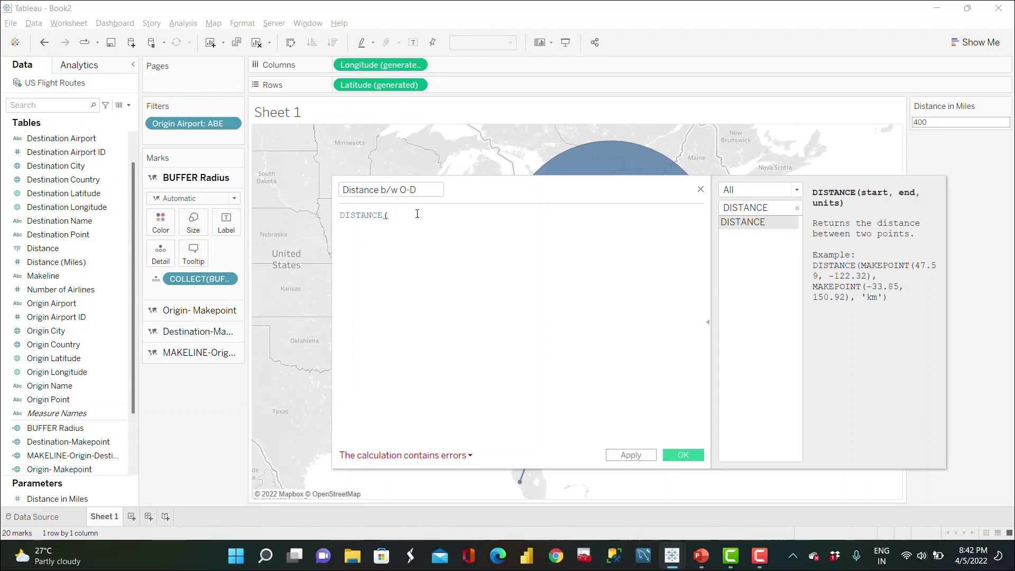
Insert [Origin- Makepoint] as the start argument of the DISTANCE formula
text(origin)
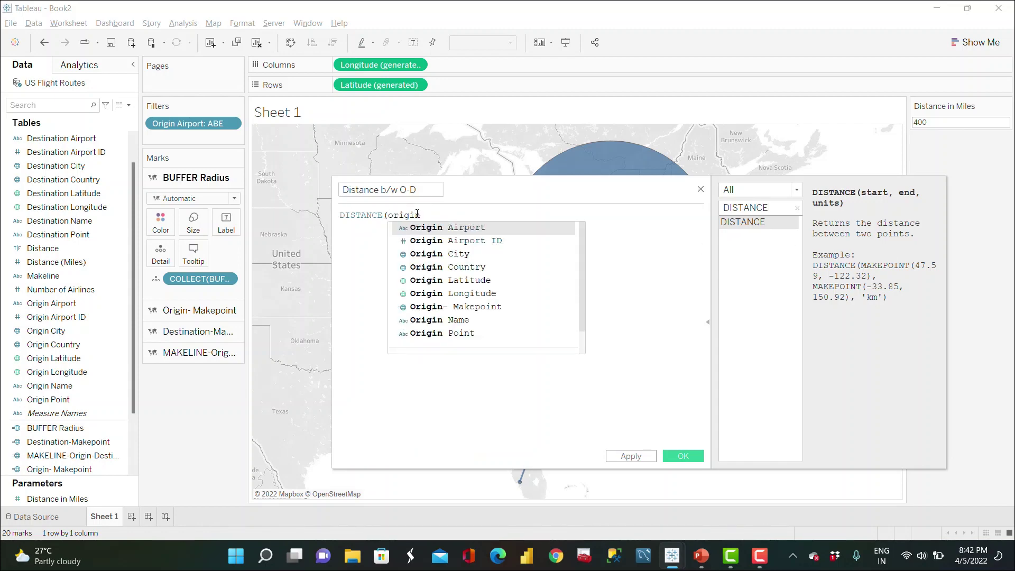
key(Down)
key(Down)
key(Down)
key(Down)
key(Down)
key(Down)
key(Return)
text(,)
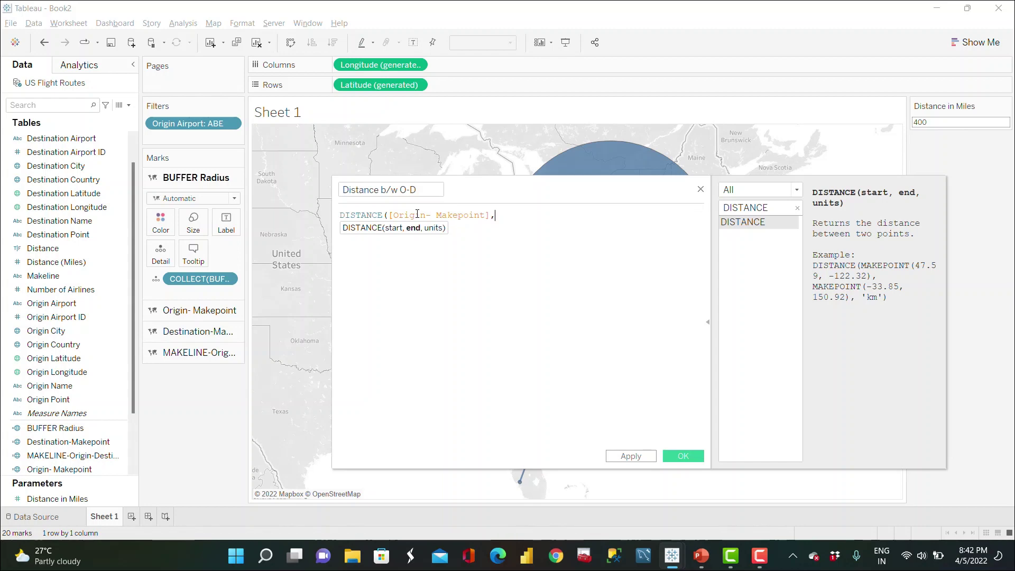
Complete the DISTANCE formula with [Destination-Makepoint] as the end point and the unit 'mi', and create the field
text(dest)
key(Down)
key(Down)
key(Down)
key(Down)
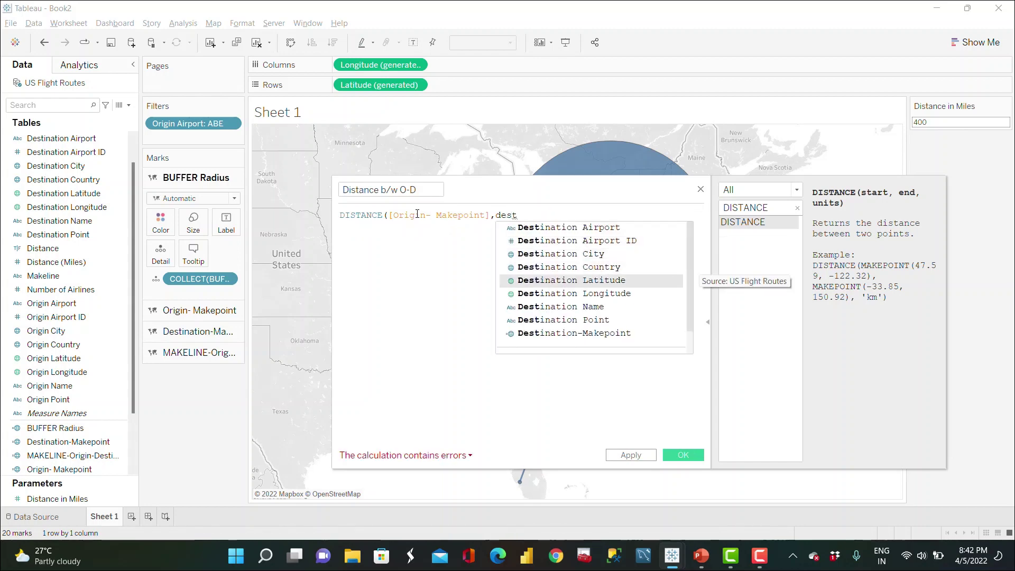
key(Down)
key(Down)
key(Down)
key(Down)
key(Return)
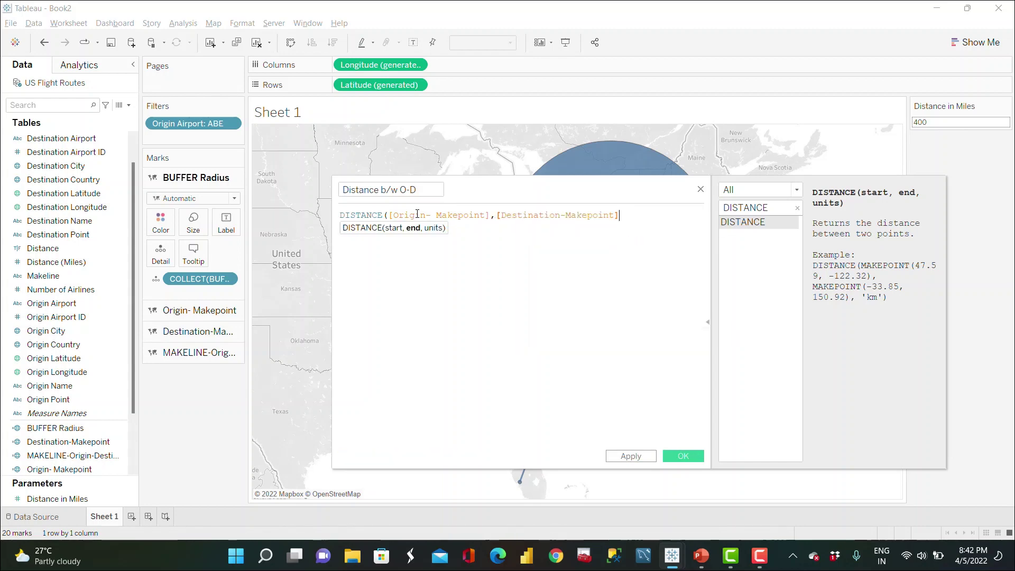
text(,'mi'))
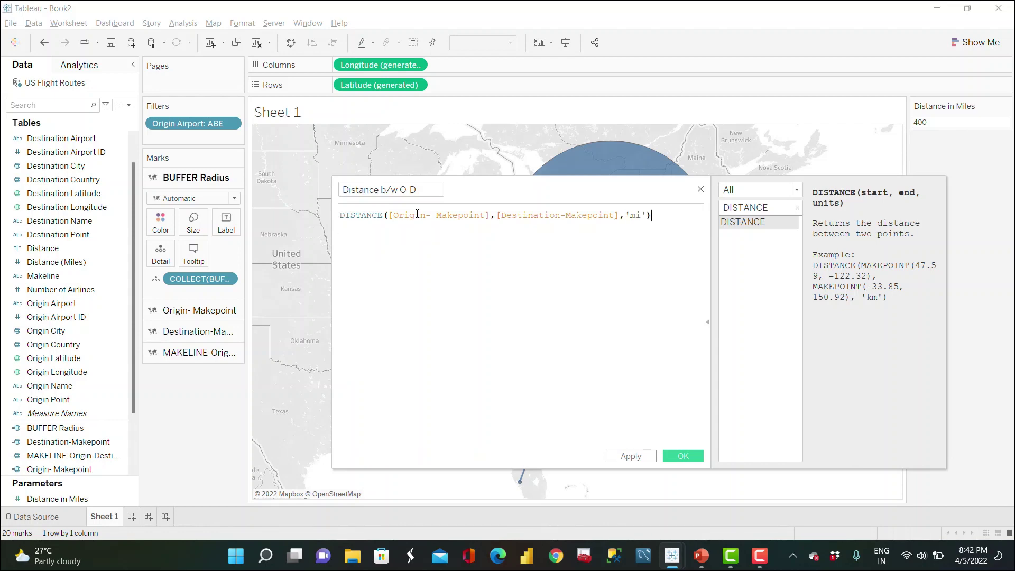
click(688, 455)
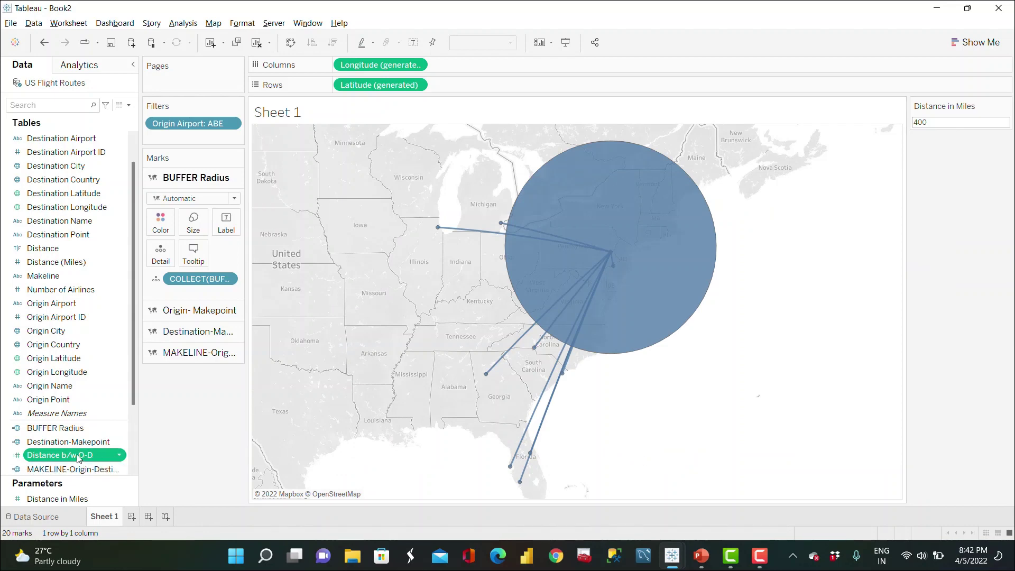
Add Distance b/w O-D to the tooltip of the MAKELINE layer and aggregate it as Minimum
click(186, 331)
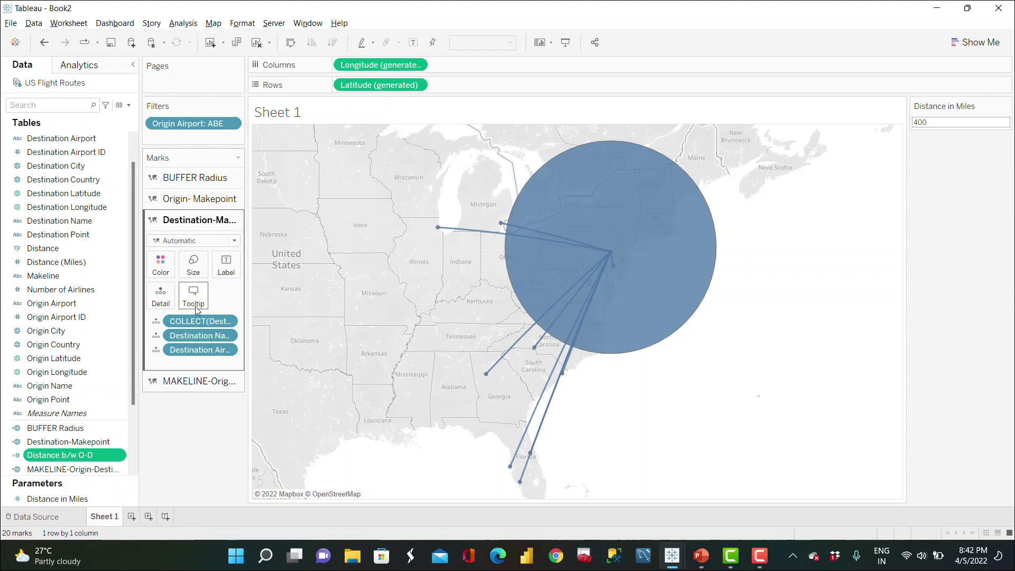
click(176, 382)
drag(84, 458, 193, 318)
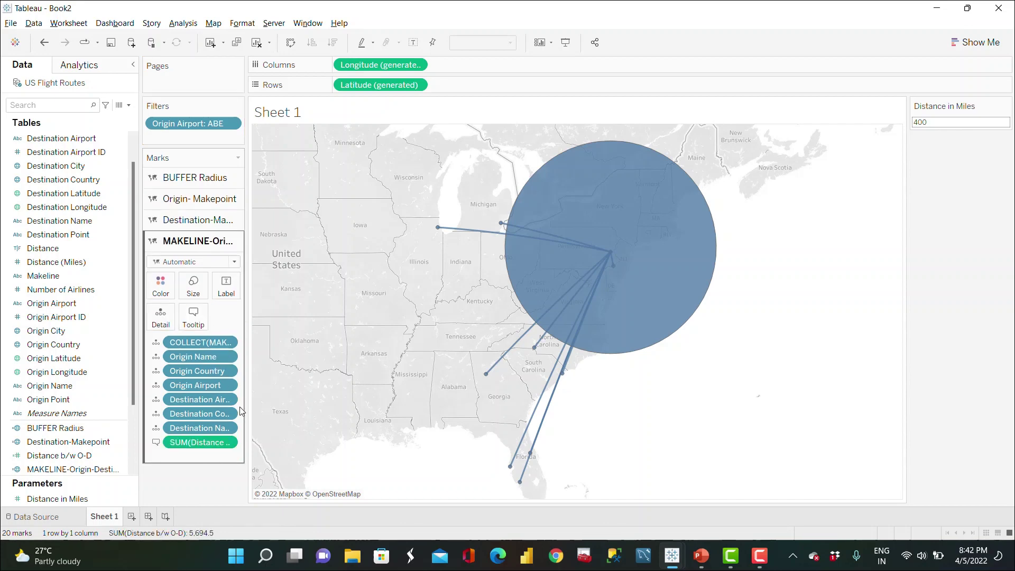
click(233, 445)
mouse_move(276, 469)
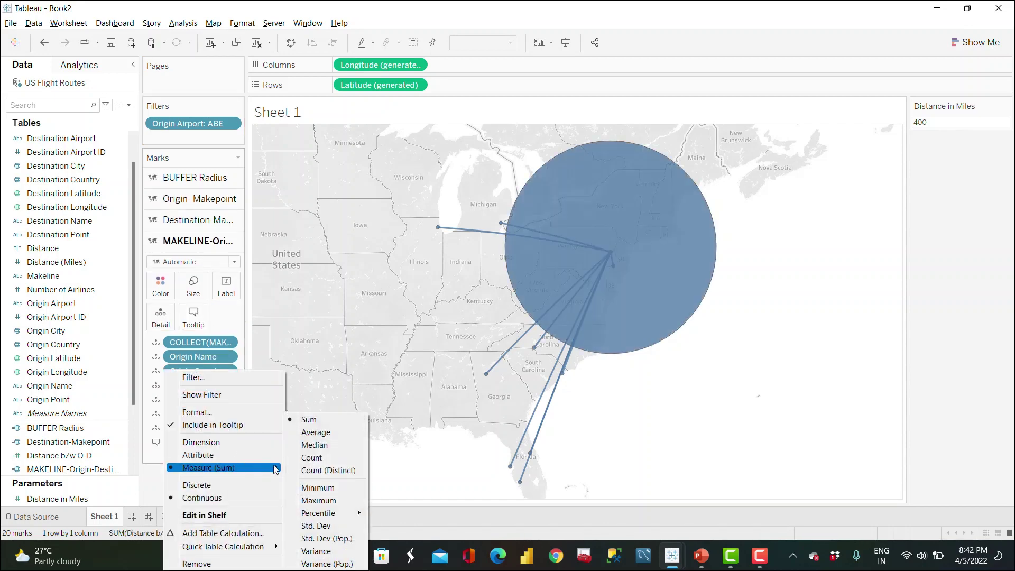
click(334, 488)
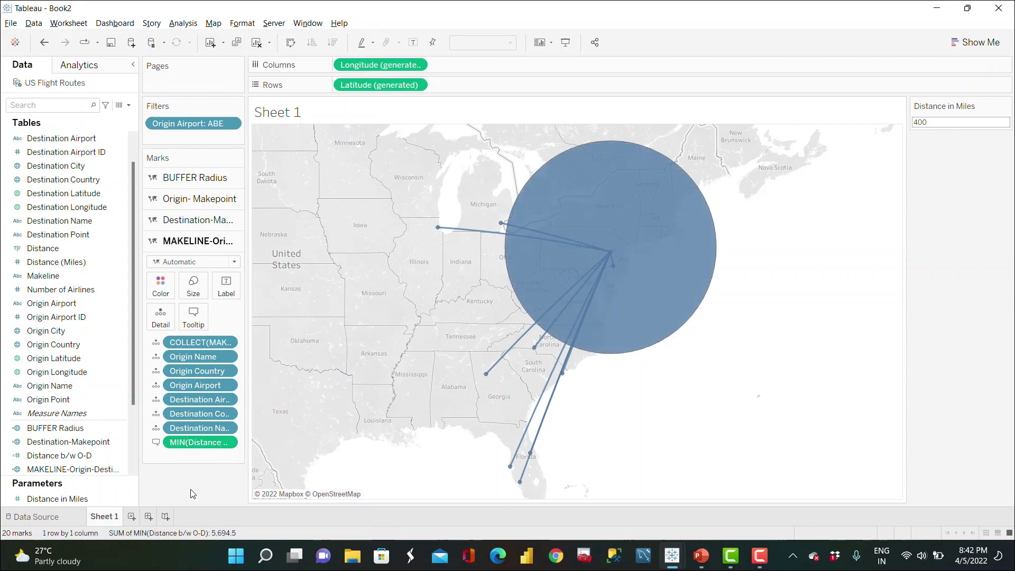
click(74, 454)
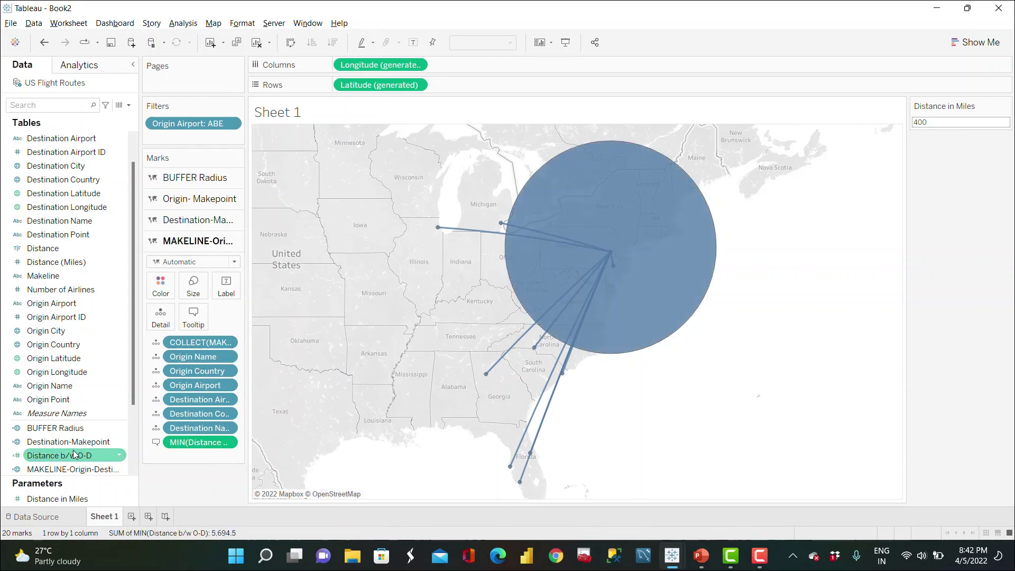
click(618, 220)
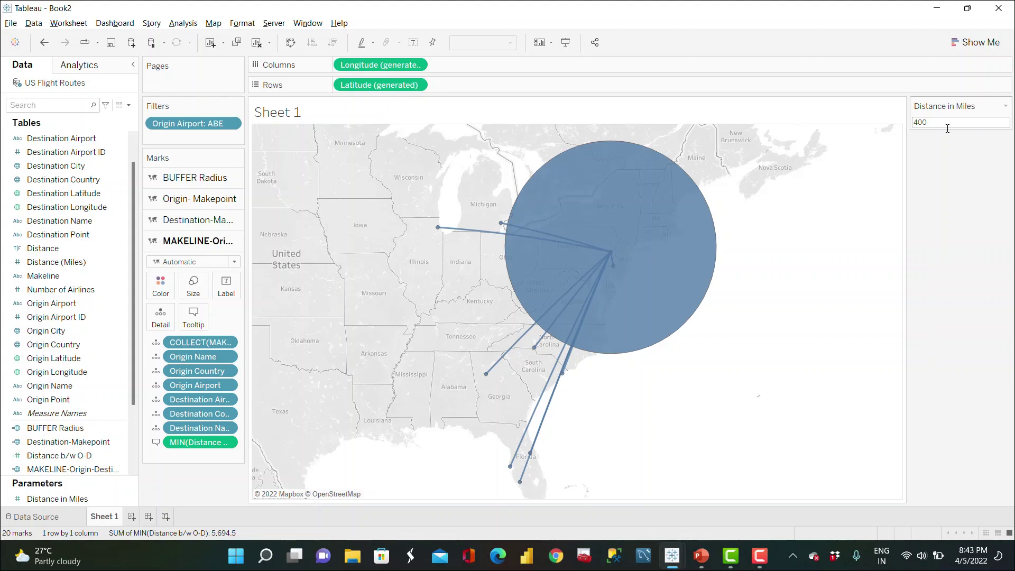
Create a calculated field named Distance Filter and get its empty formula ready for entry
click(128, 107)
click(51, 117)
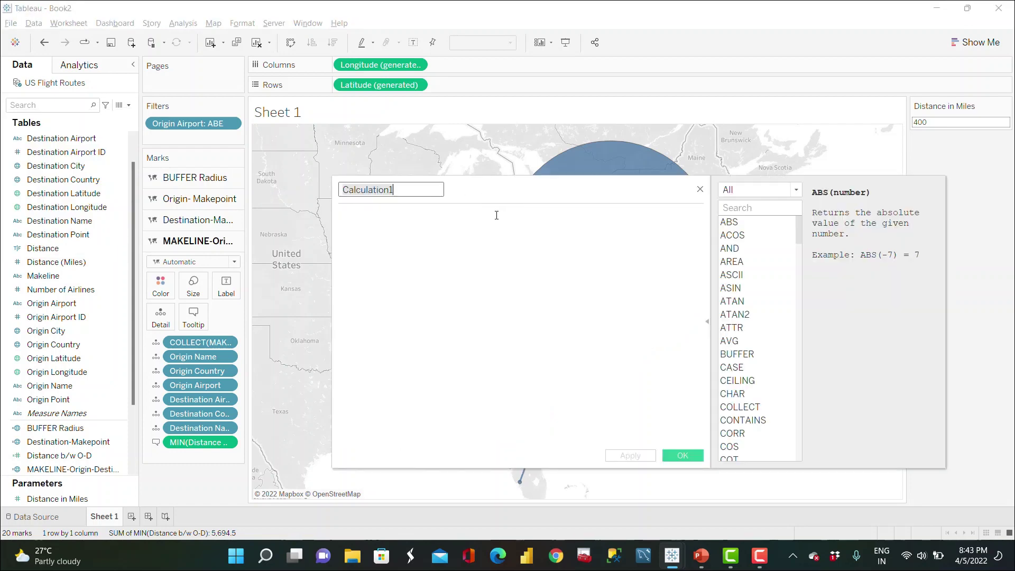
text(Distance Filt)
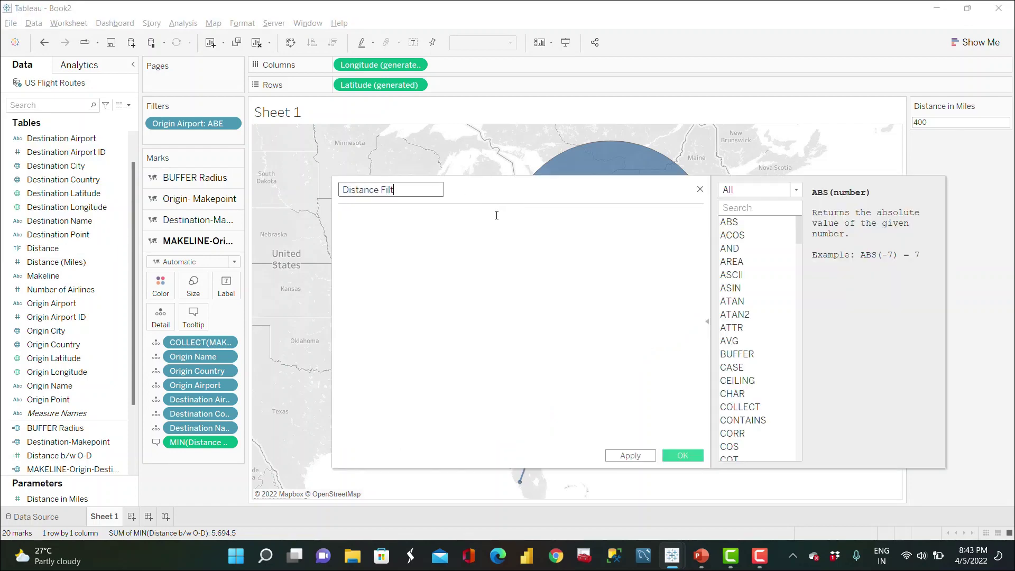
text(er)
click(493, 216)
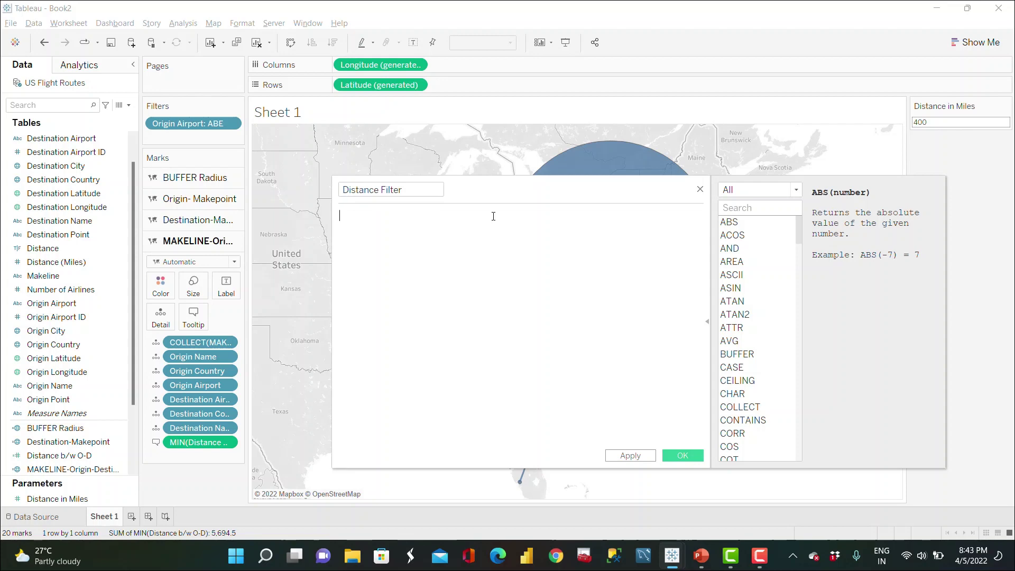
Copy the whole DISTANCE formula from the Distance b/w O-D field and close that calculation without changes
click(112, 452)
right_click(119, 441)
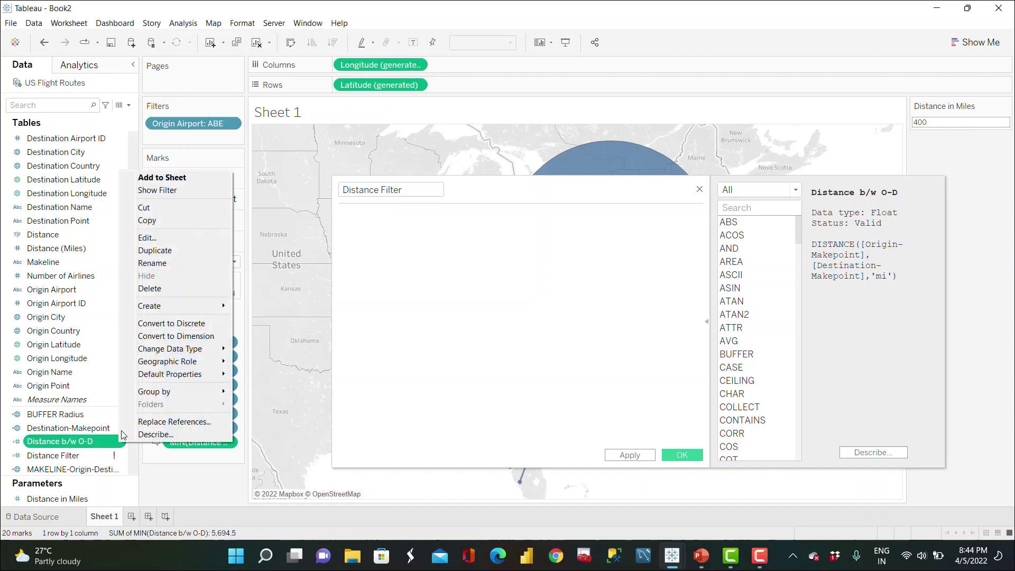
click(147, 237)
key(ctrl+a)
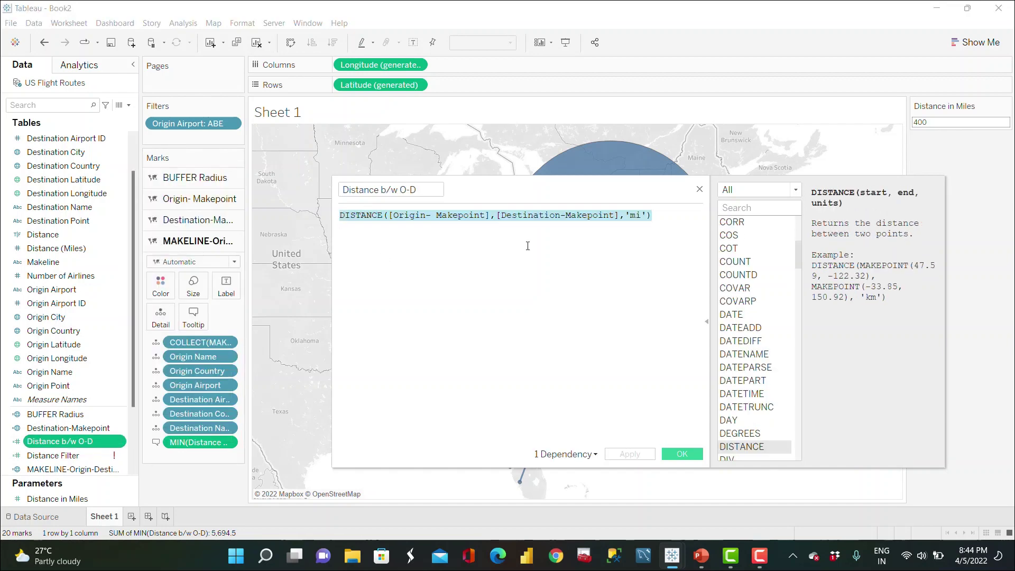
click(697, 189)
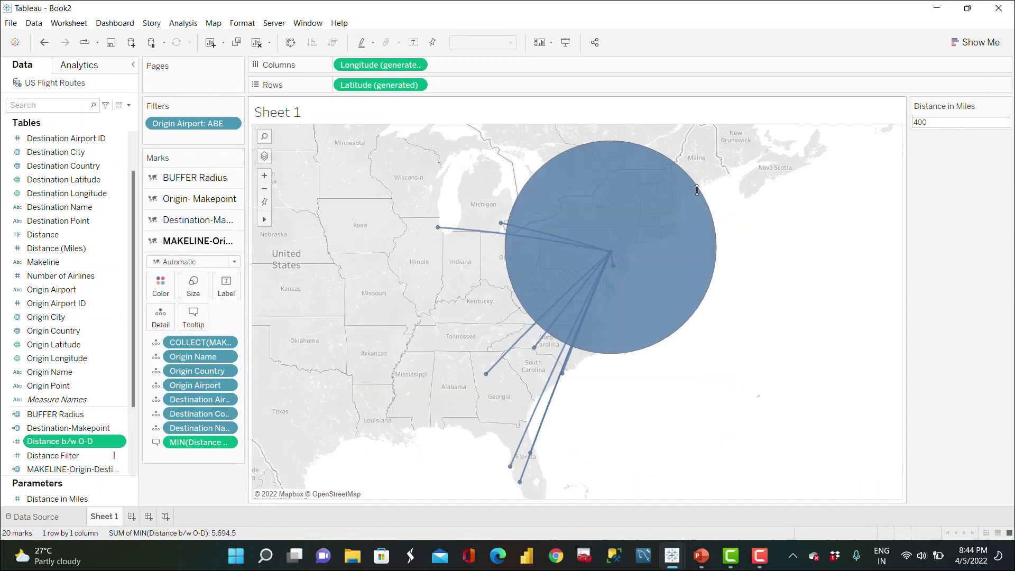
Paste the copied DISTANCE formula into Distance Filter, append <[Distance in Miles] using the parameter, and save the calculation
click(121, 455)
right_click(123, 456)
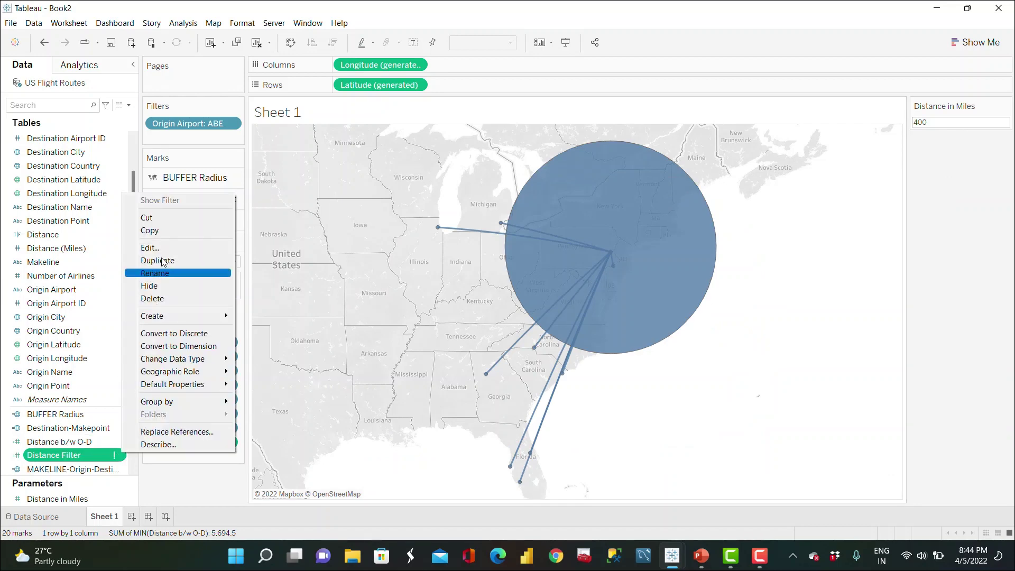
click(159, 247)
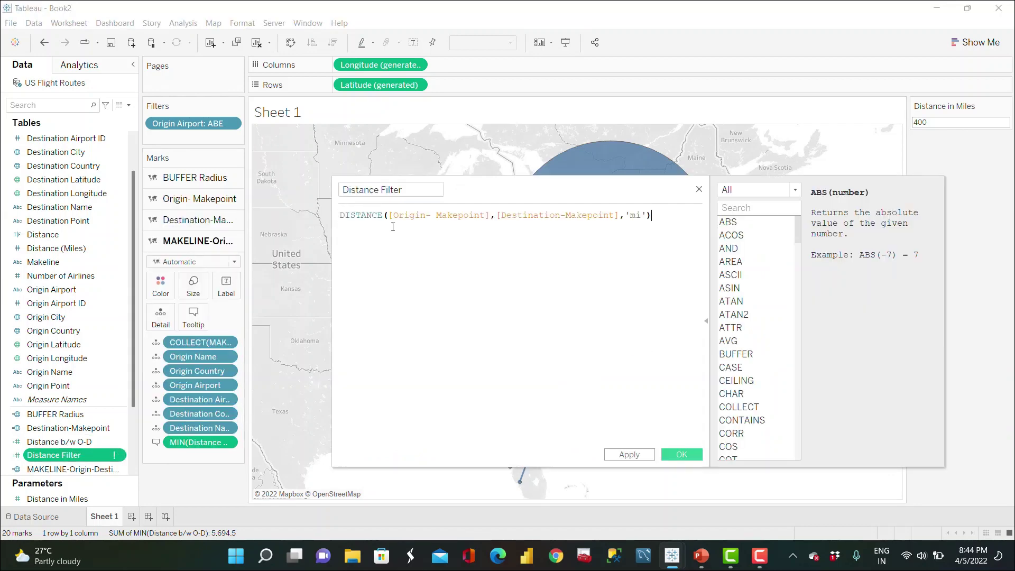
text(<)
drag(57, 498, 661, 241)
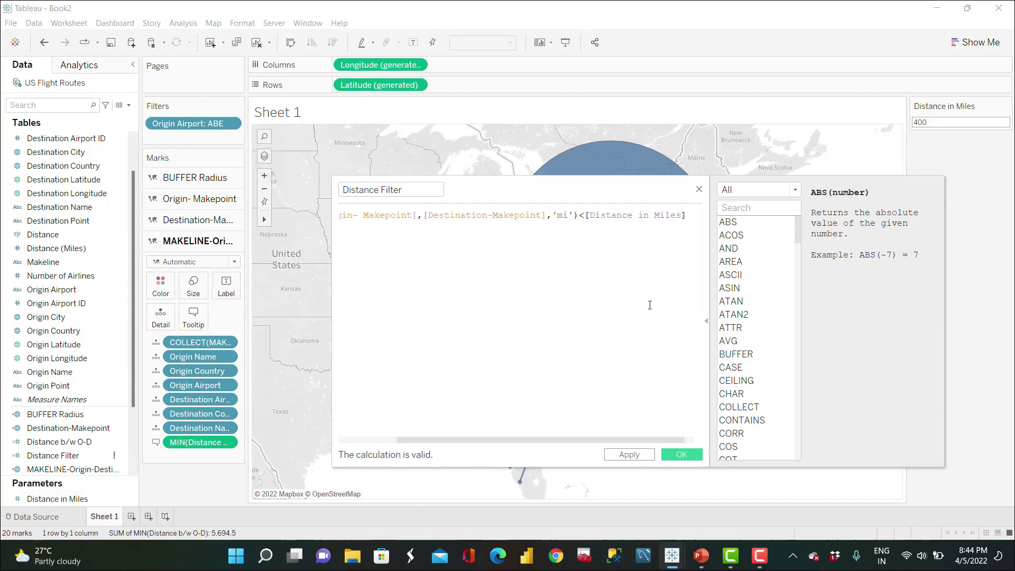
click(685, 454)
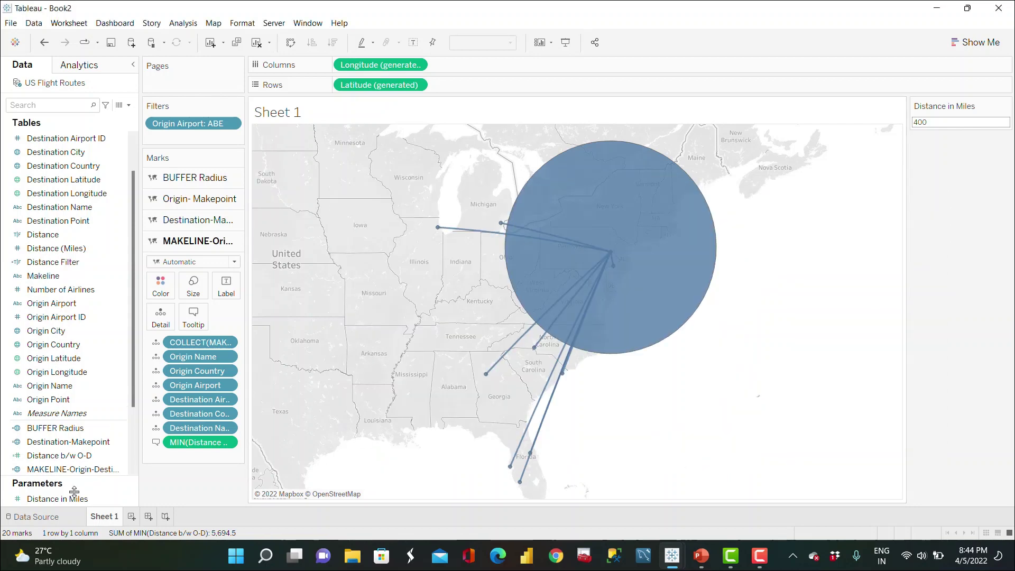
Limit the field list to calculated fields to locate Distance Filter
scroll(71, 470, down, 3)
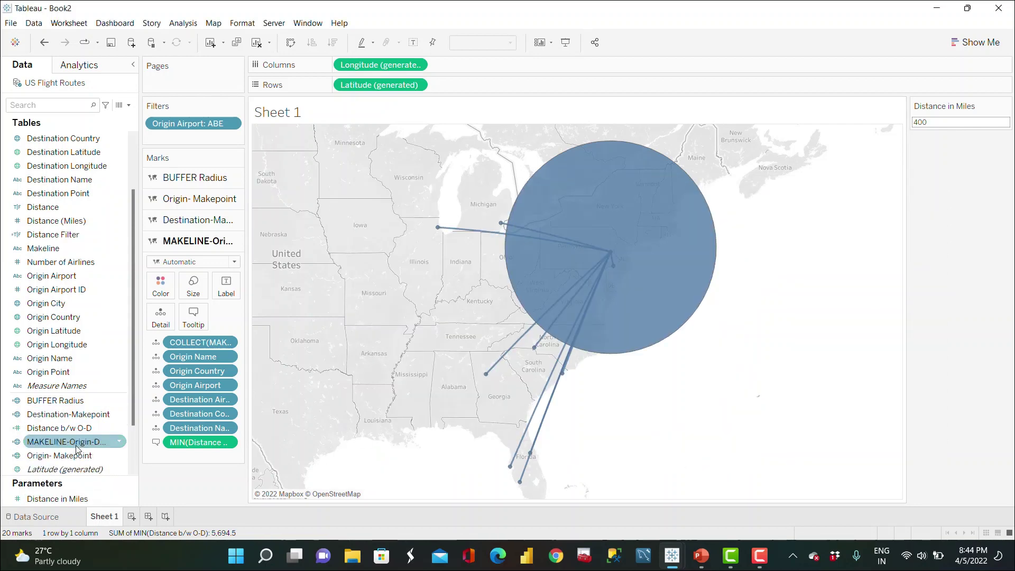
scroll(76, 449, up, 3)
scroll(77, 449, up, 2)
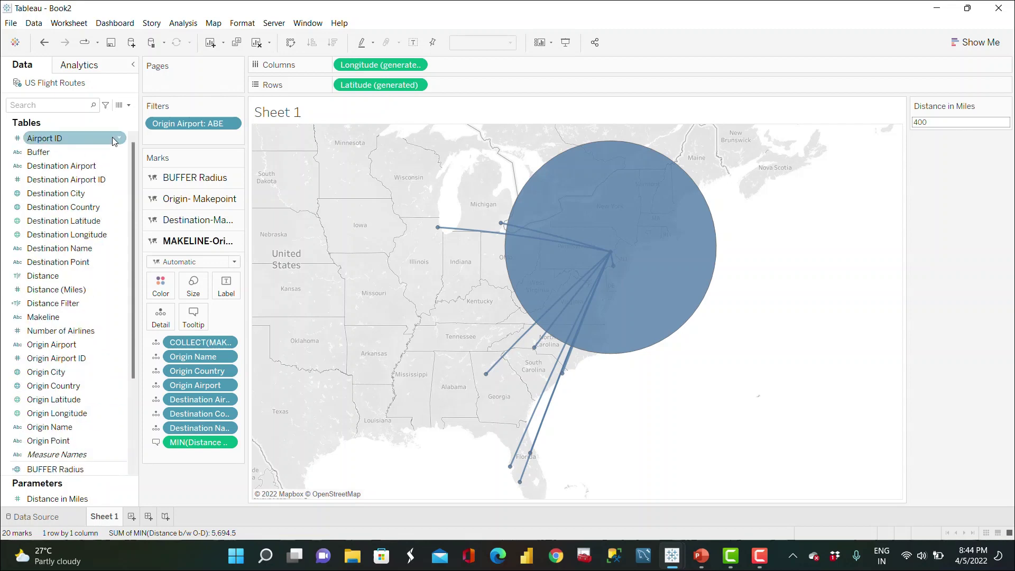
click(106, 105)
click(77, 139)
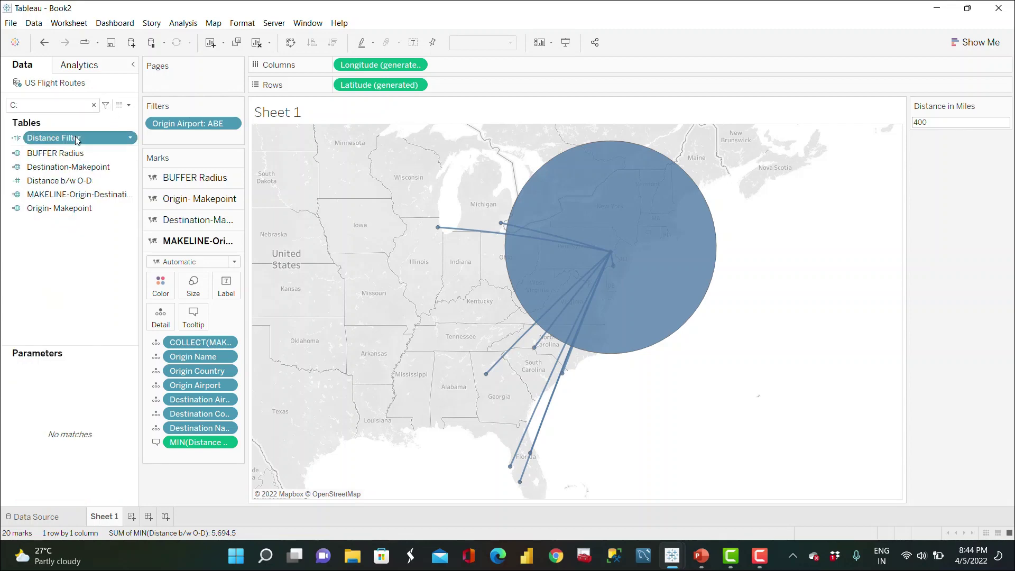
Add Distance Filter to the sheet's filters, keeping only True
mouse_move(78, 138)
mouse_down()
mouse_move(183, 129)
mouse_move(80, 137)
mouse_up()
drag(185, 135, 186, 135)
click(399, 193)
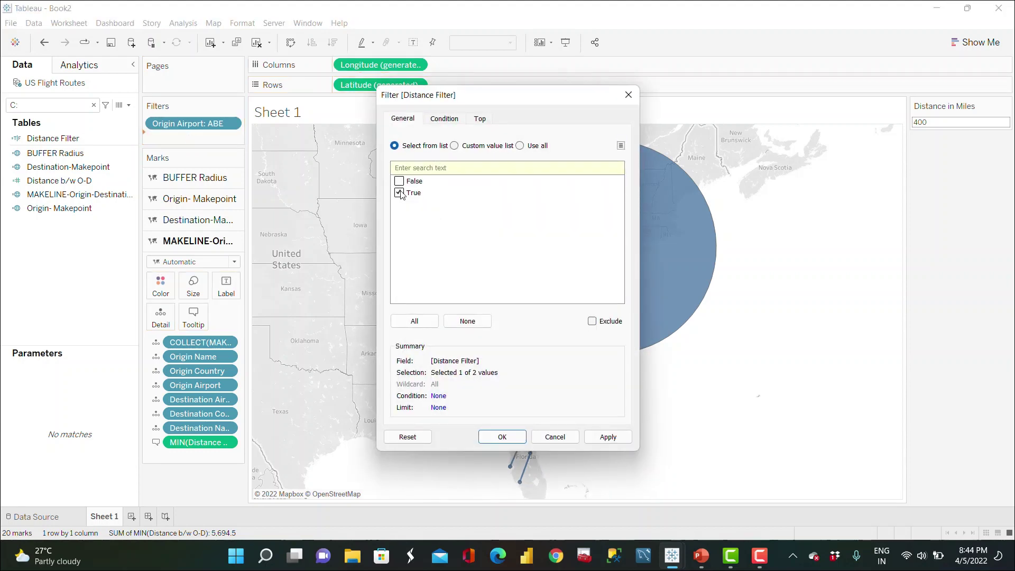
click(612, 439)
click(505, 436)
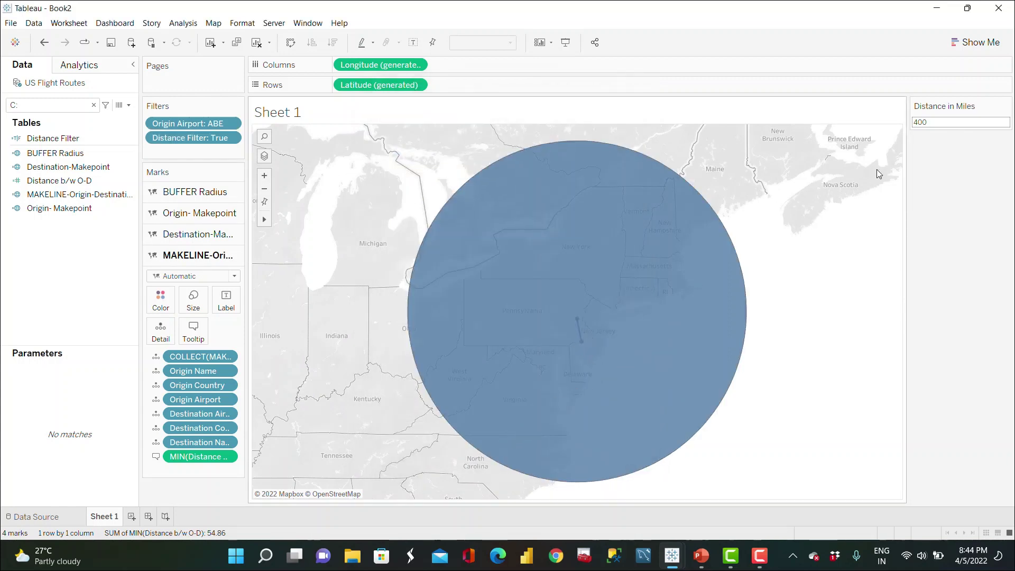
Set the Distance in Miles parameter to 1000
double_click(938, 122)
text(100)
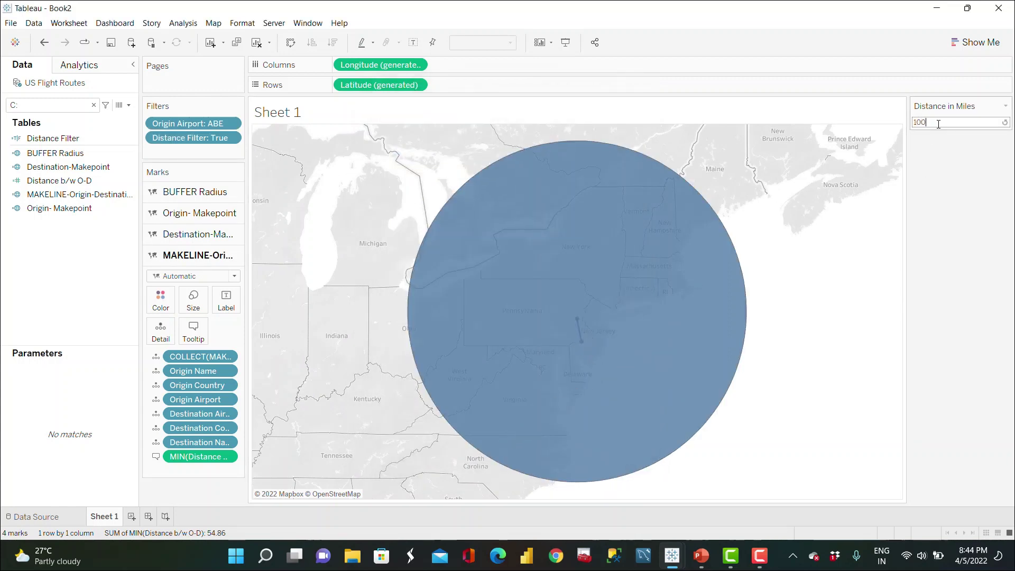
text(0)
key(Return)
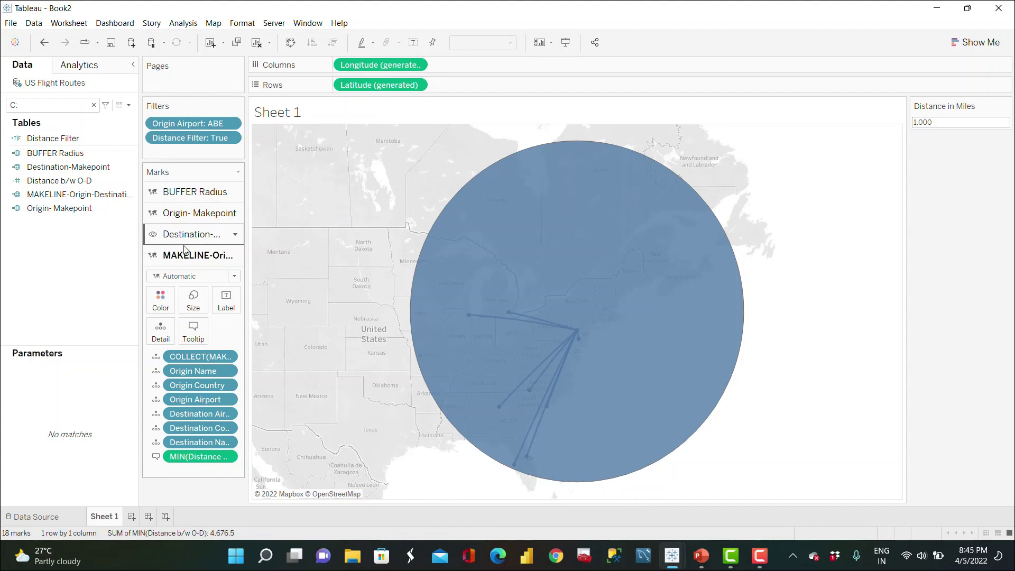
Move the BUFFER Radius layer below the MAKELINE layer and color it gray with 44% opacity
drag(194, 195, 192, 273)
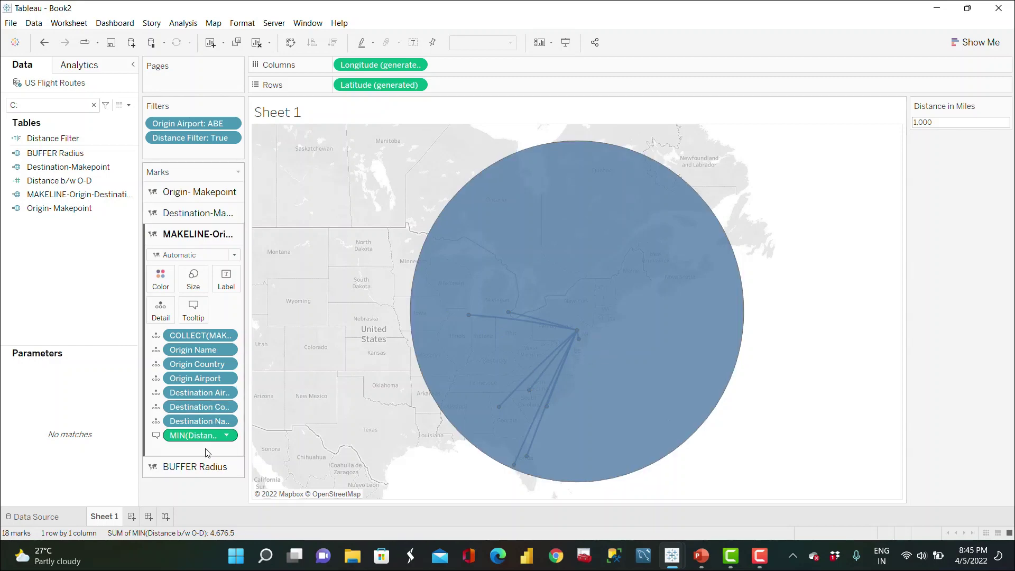
click(218, 468)
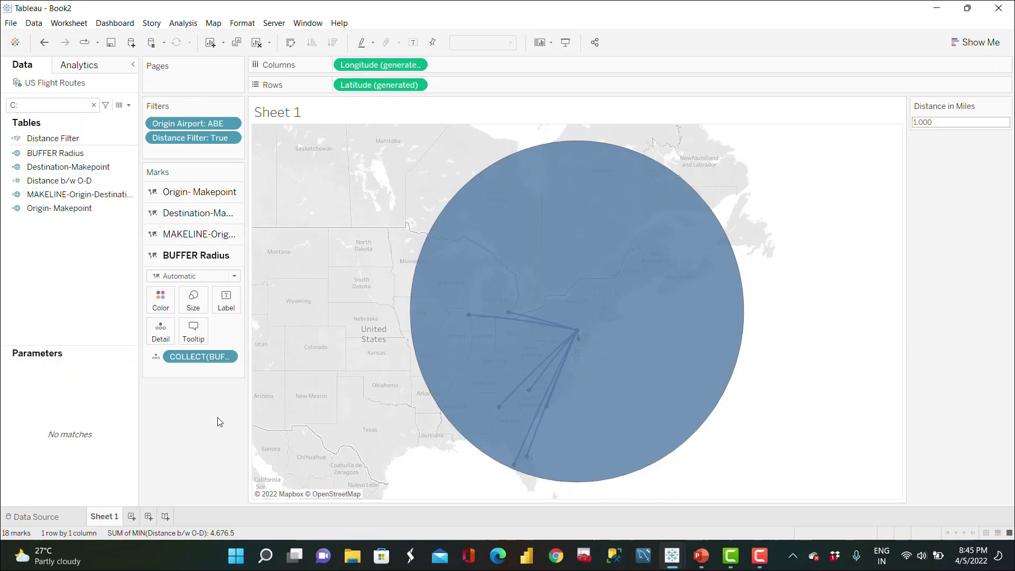
click(161, 302)
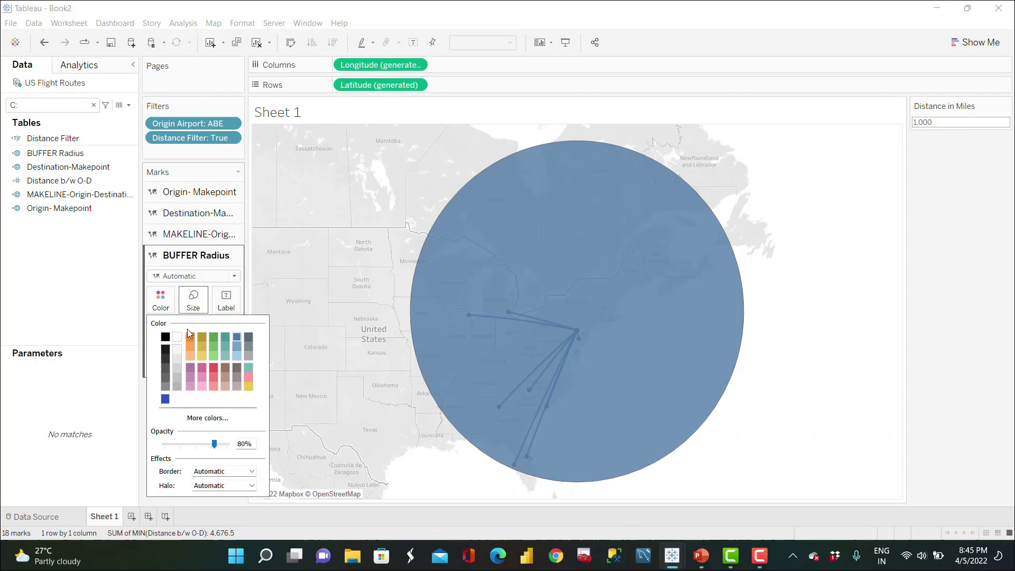
click(163, 374)
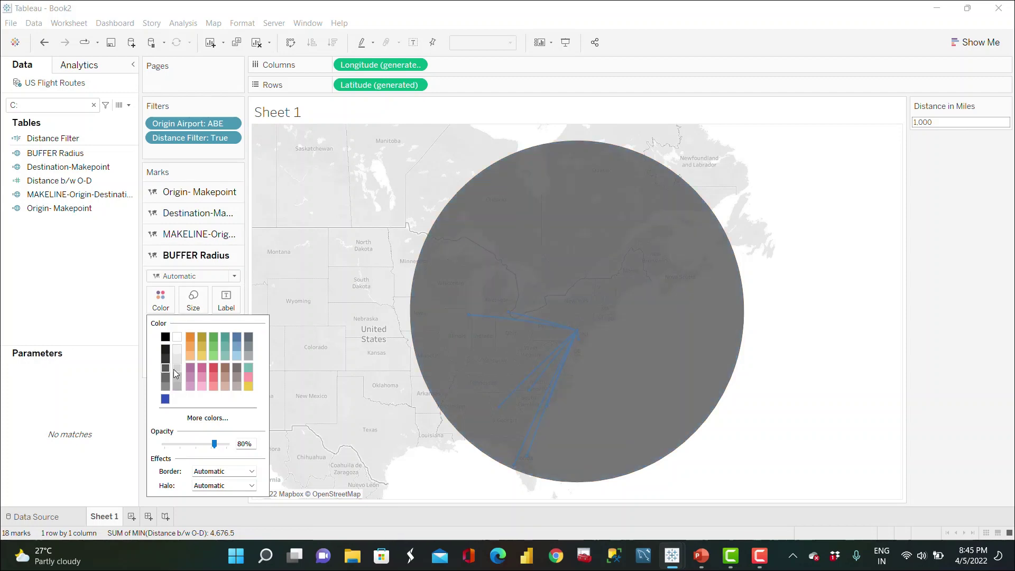
click(167, 385)
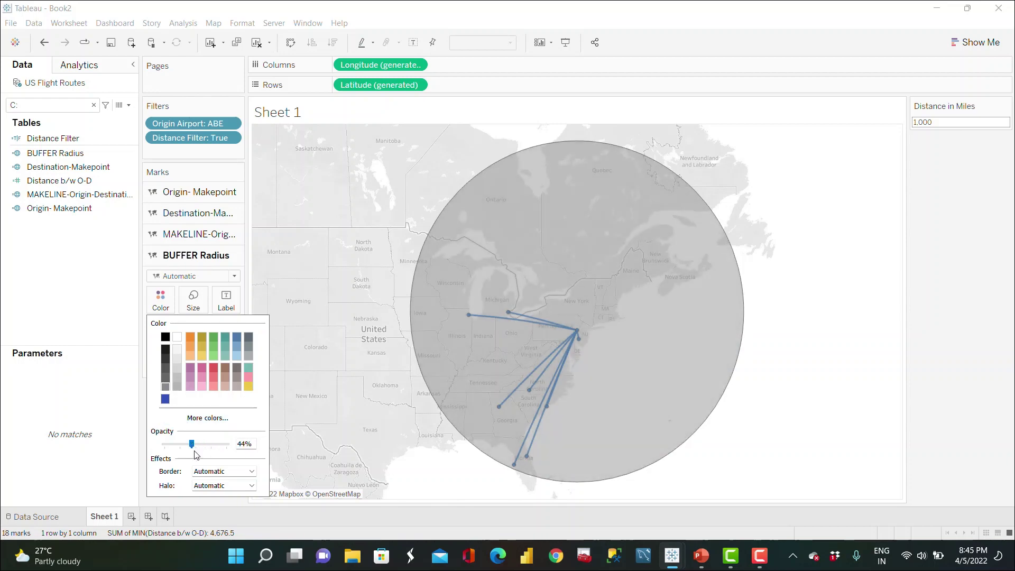
click(138, 484)
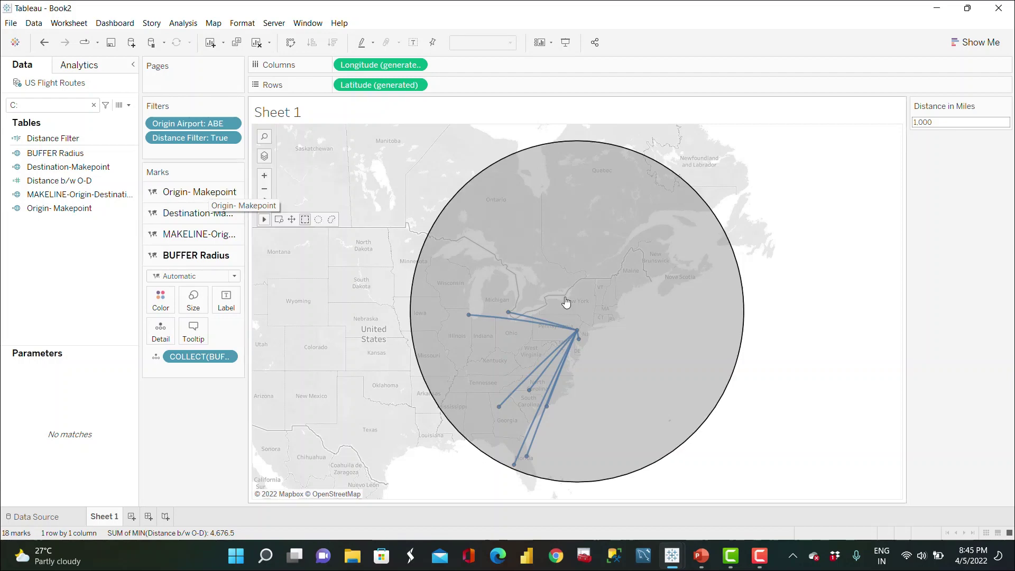
Change the mark type of the Origin- Makepoint layer to Shape
mouse_move(577, 333)
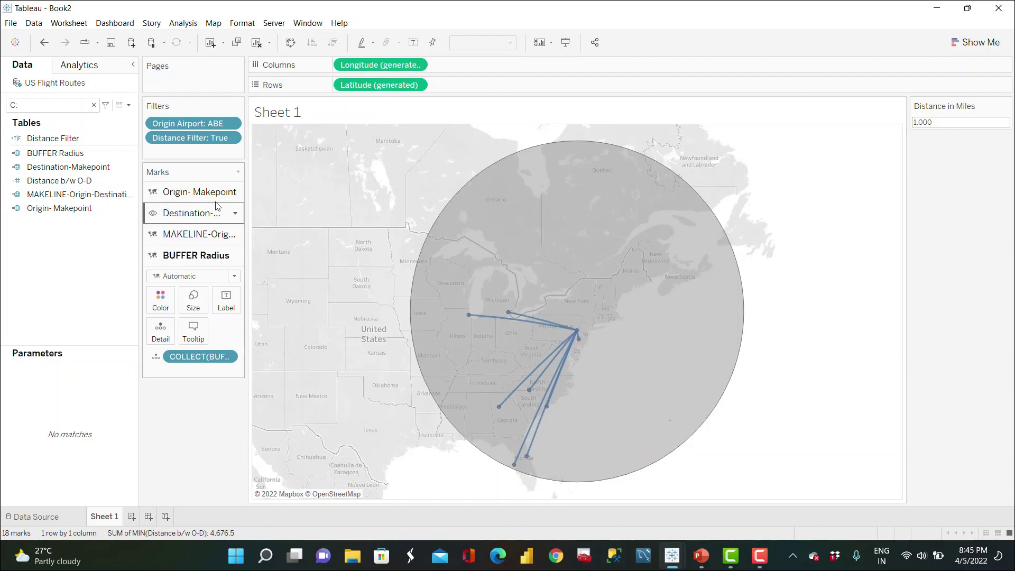
click(195, 198)
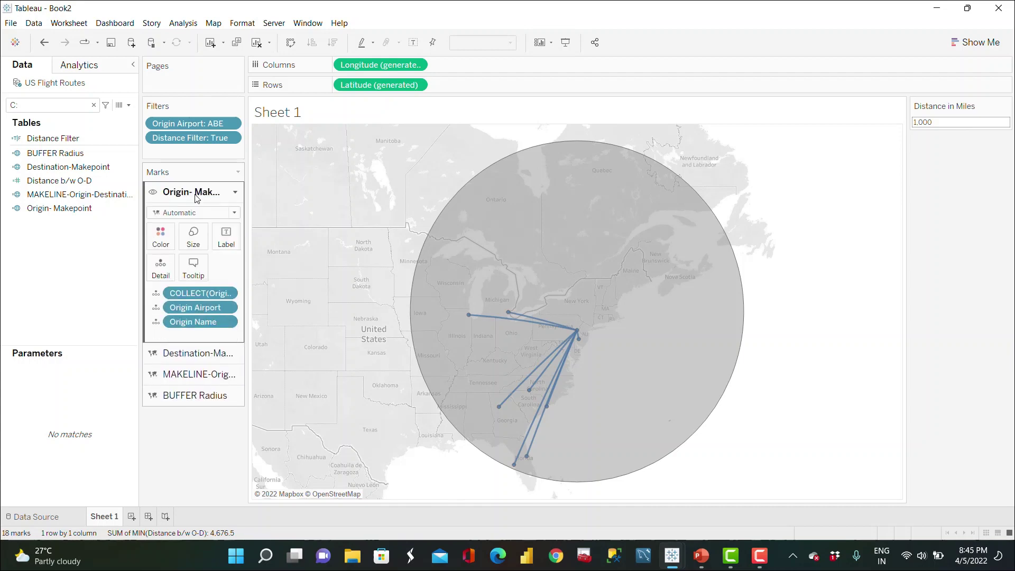
click(234, 213)
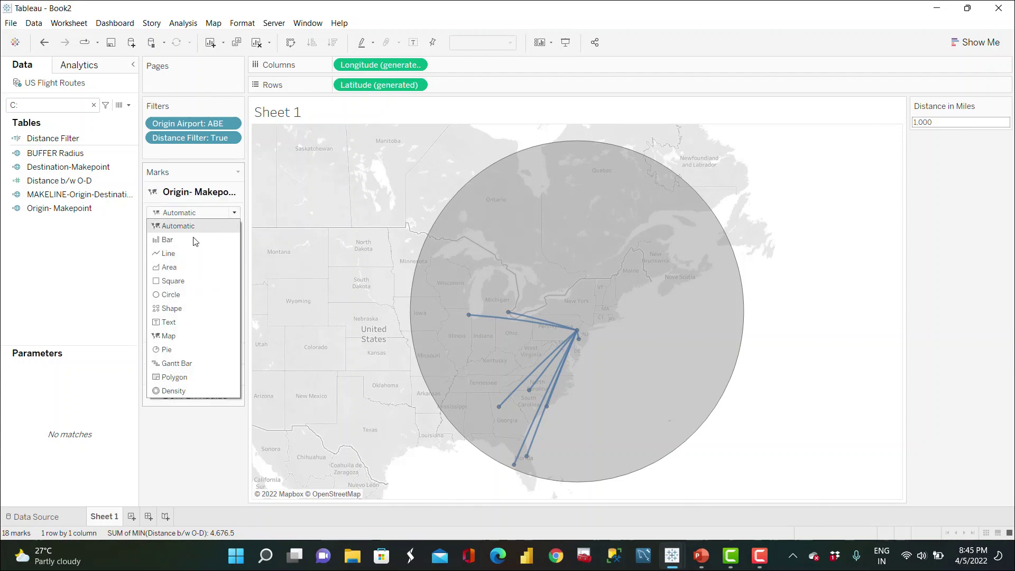
click(191, 308)
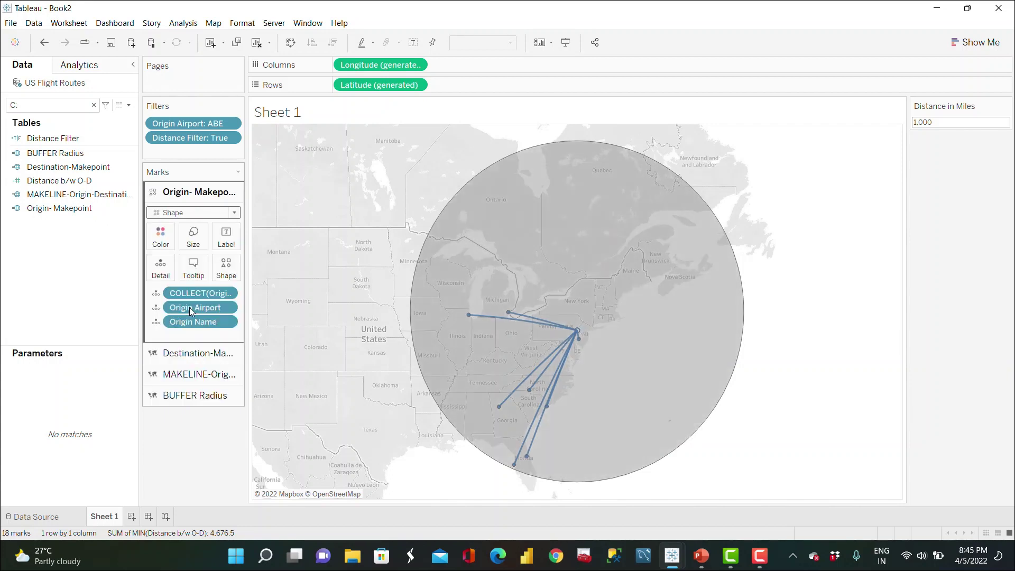
Assign the small black front-view airplane from the Advanced Tab shape palette to the origin mark
click(226, 267)
click(246, 346)
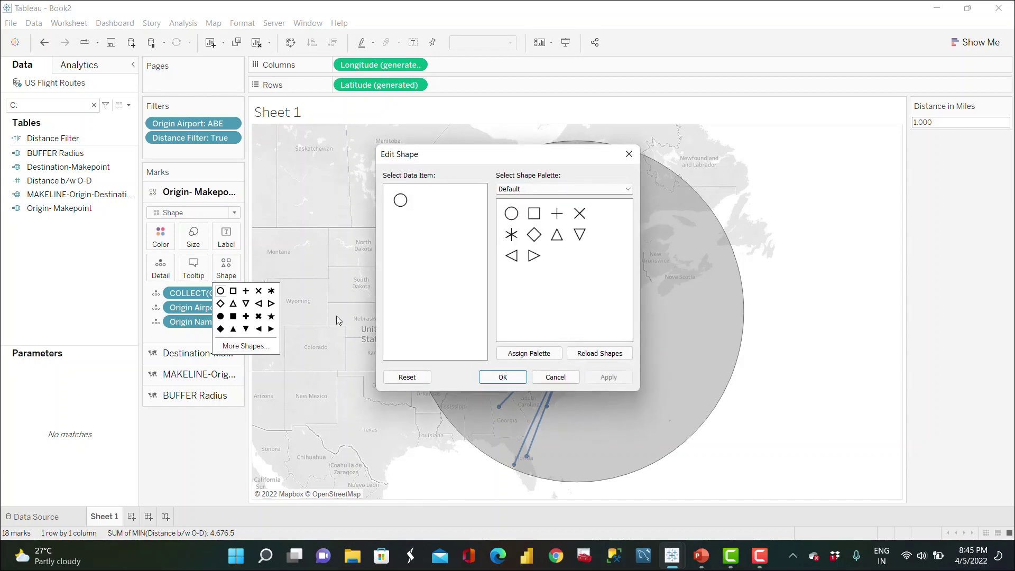
click(613, 195)
click(615, 191)
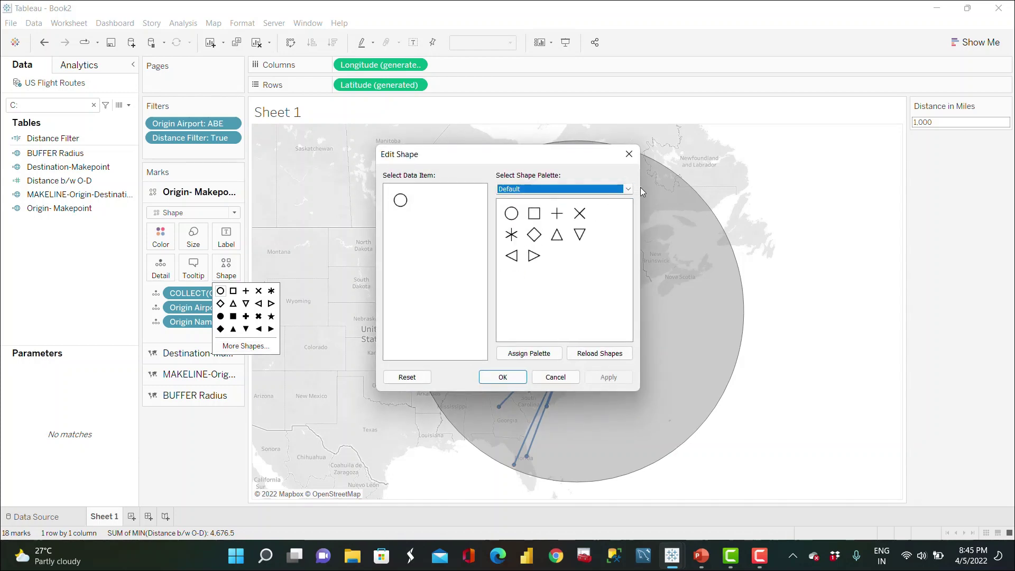
click(634, 188)
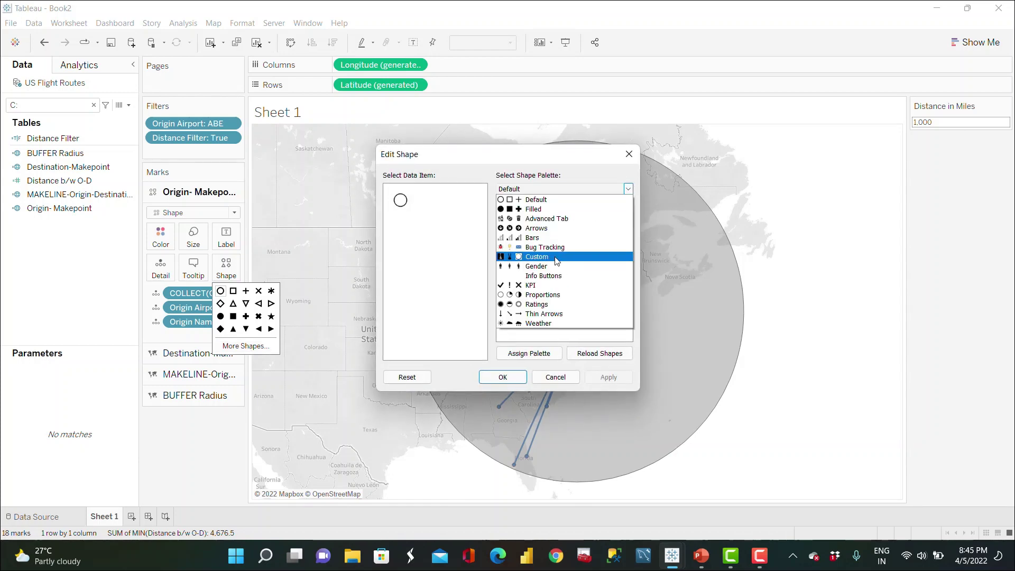
click(557, 261)
click(628, 188)
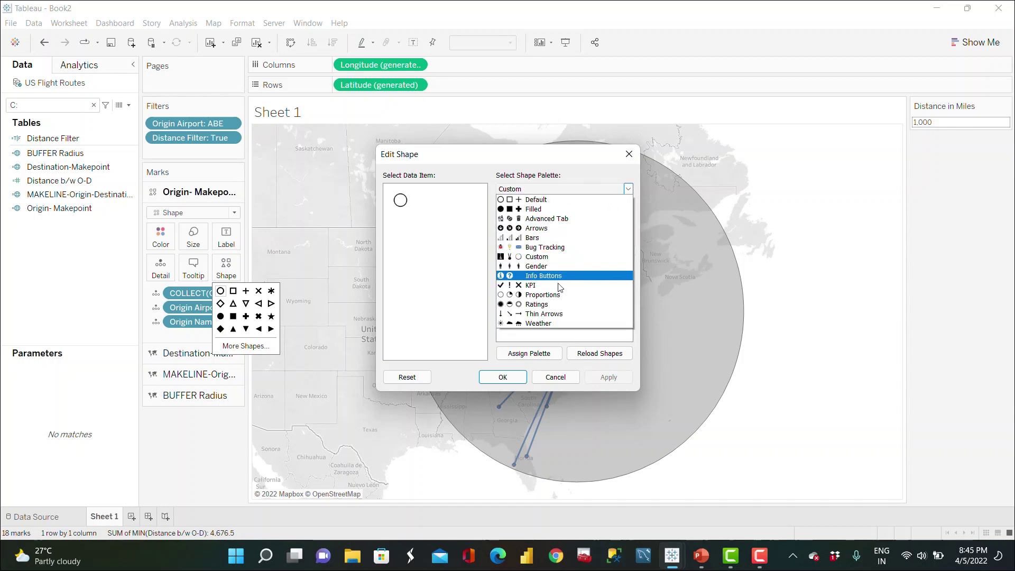
click(558, 221)
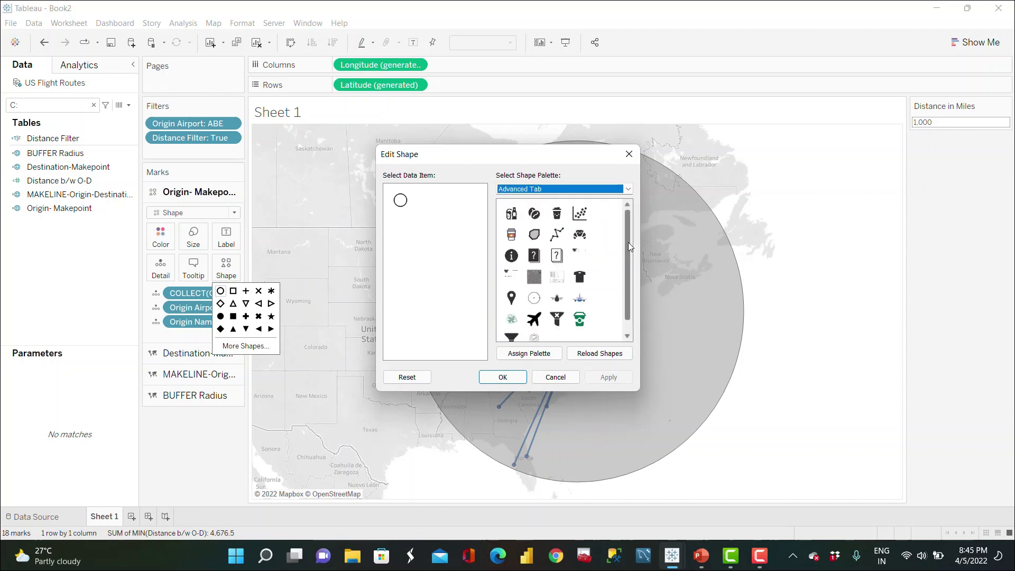
drag(628, 242, 634, 283)
click(558, 286)
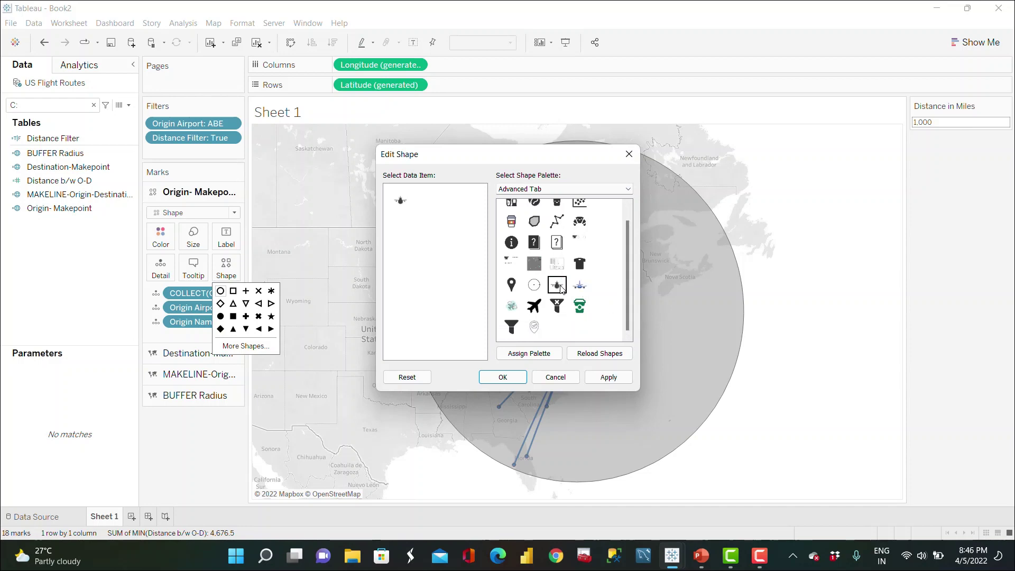
click(610, 374)
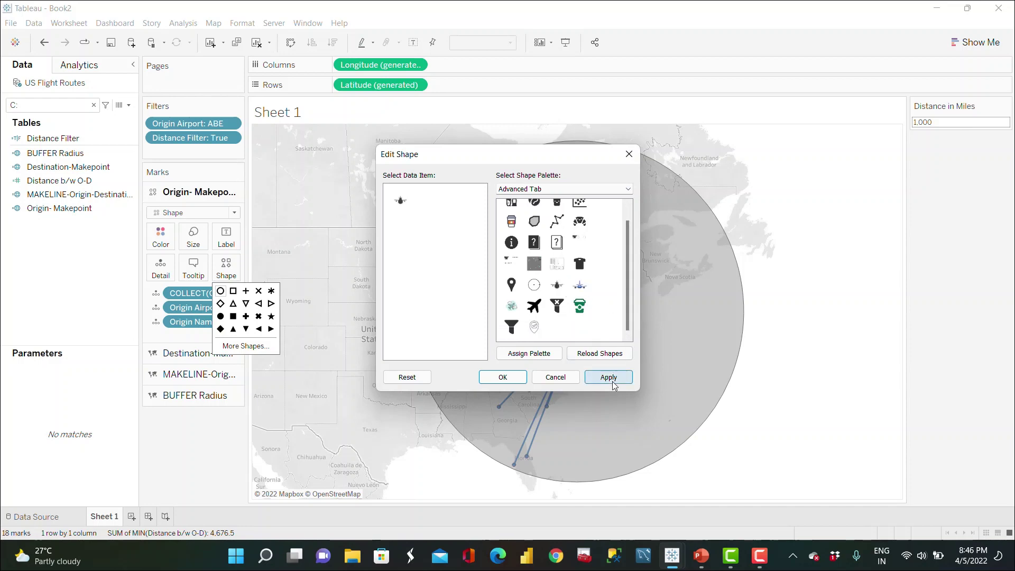
click(500, 377)
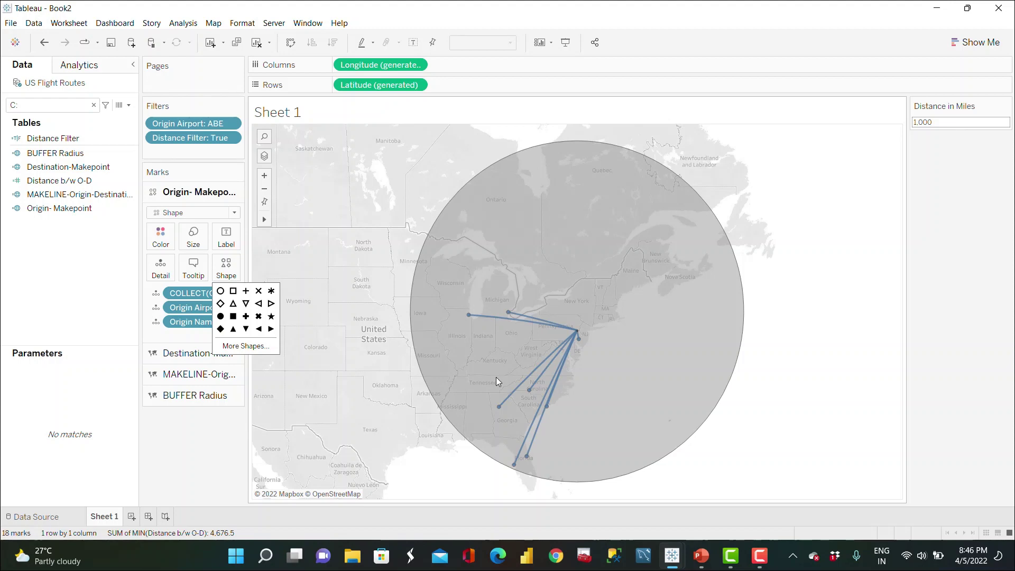
Enlarge the airplane mark of the Origin- Makepoint layer to roughly three quarters of the size range
click(194, 239)
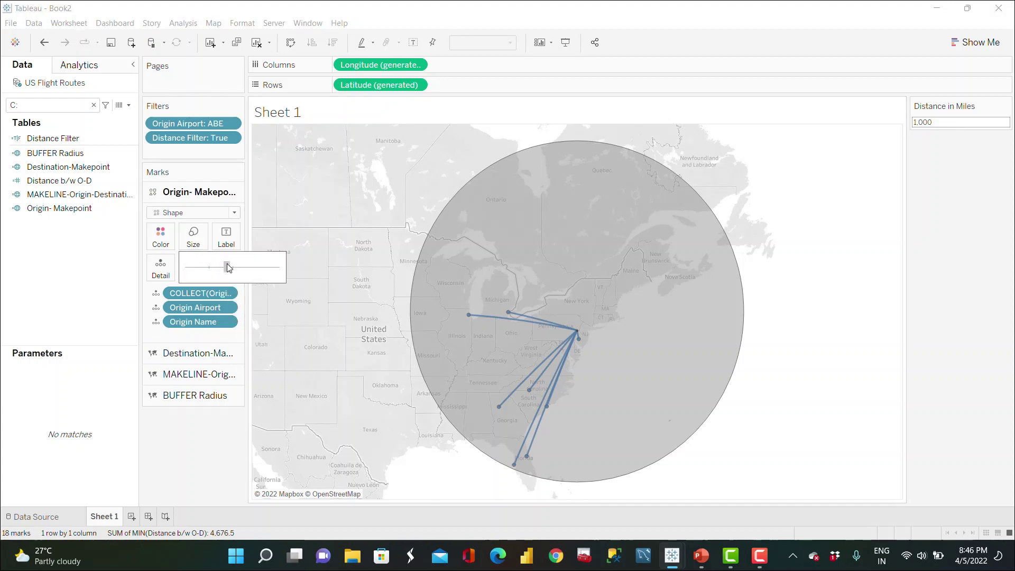
drag(228, 267, 263, 275)
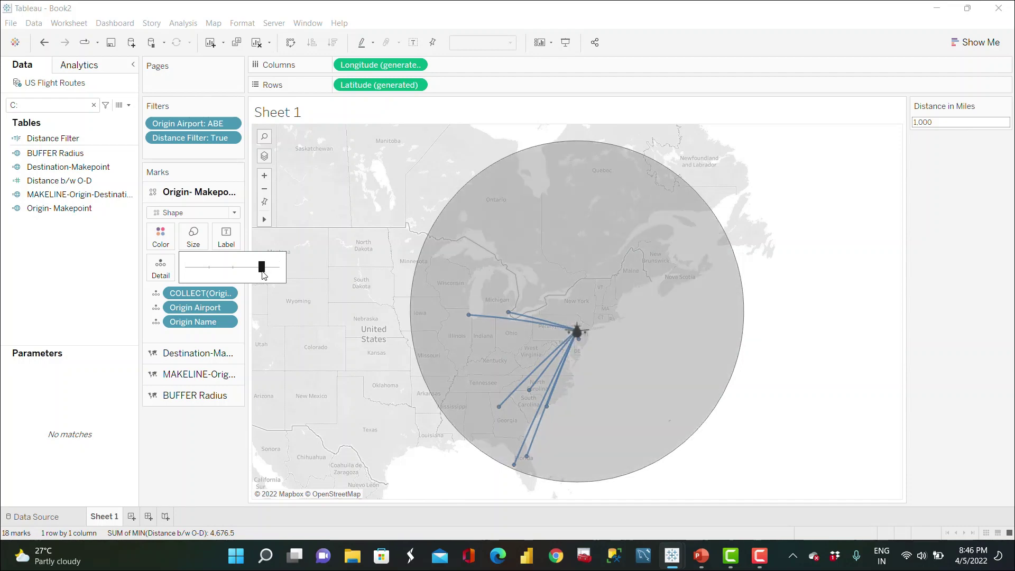
click(215, 437)
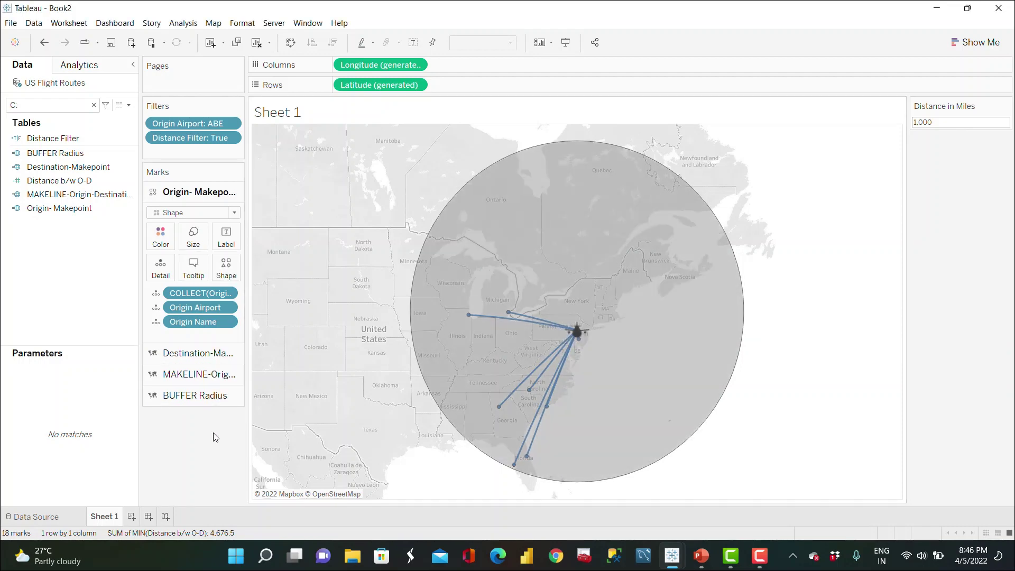
Color the Destination-Makepoint layer near-black and change its mark type to Shape
click(182, 352)
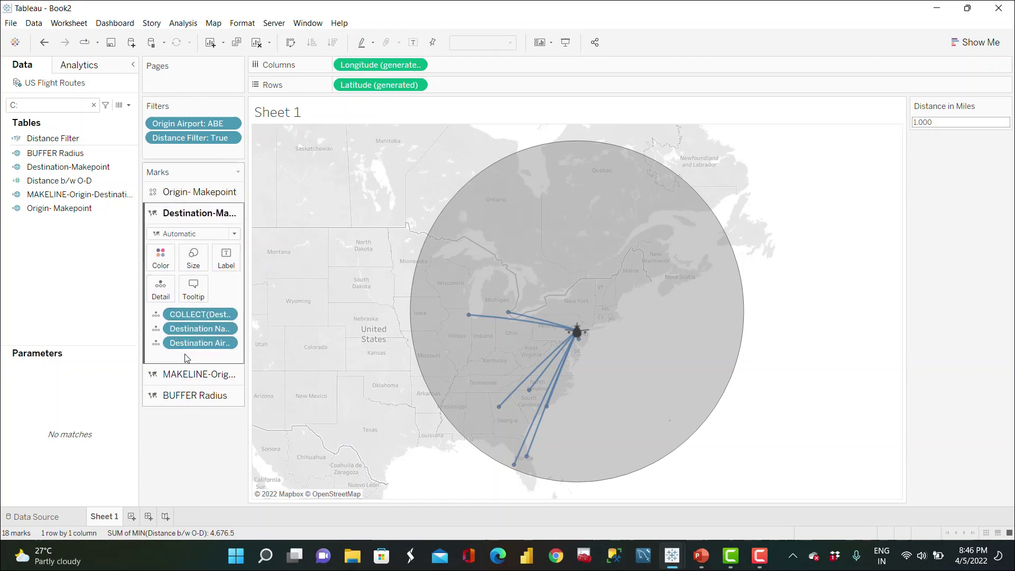
click(161, 258)
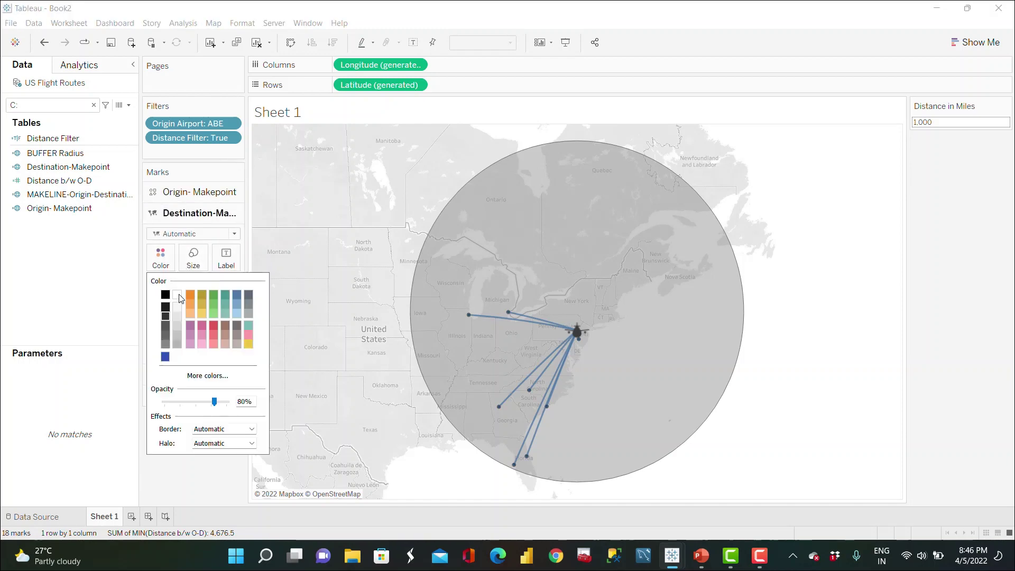
click(222, 235)
click(221, 236)
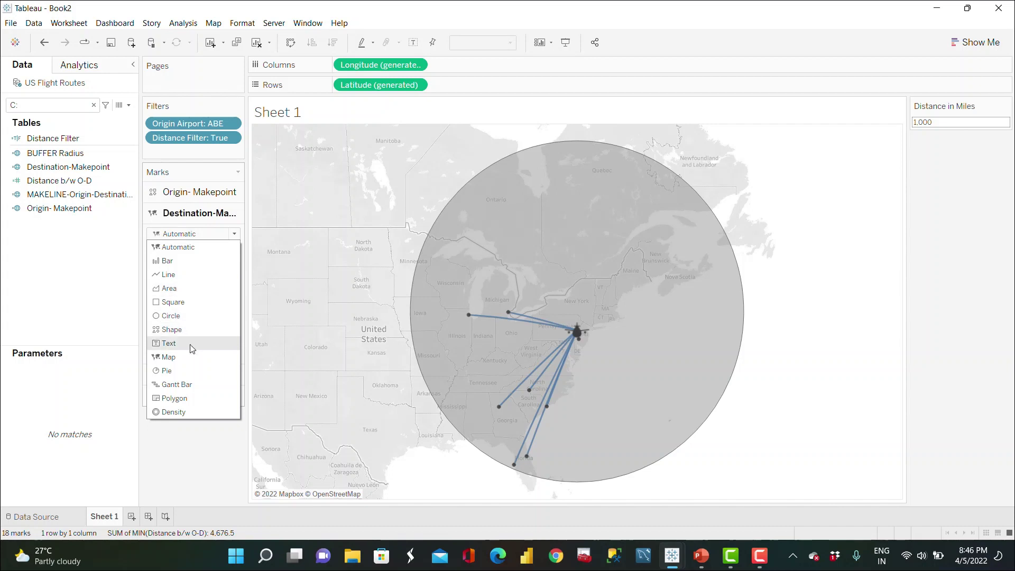
key(Escape)
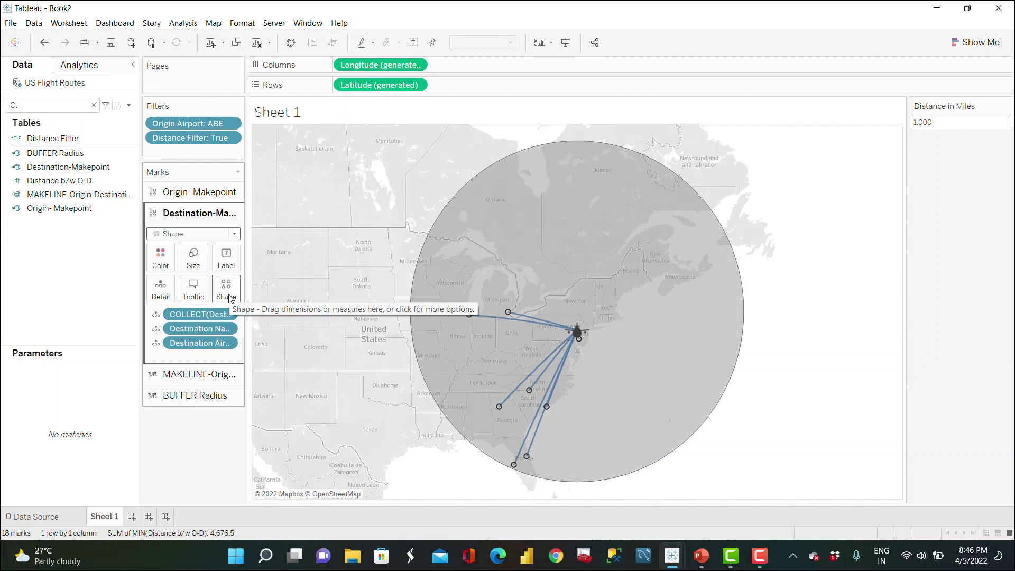
Assign the location pin with a check mark from the Advanced Tab shape palette to the destination marks
click(230, 290)
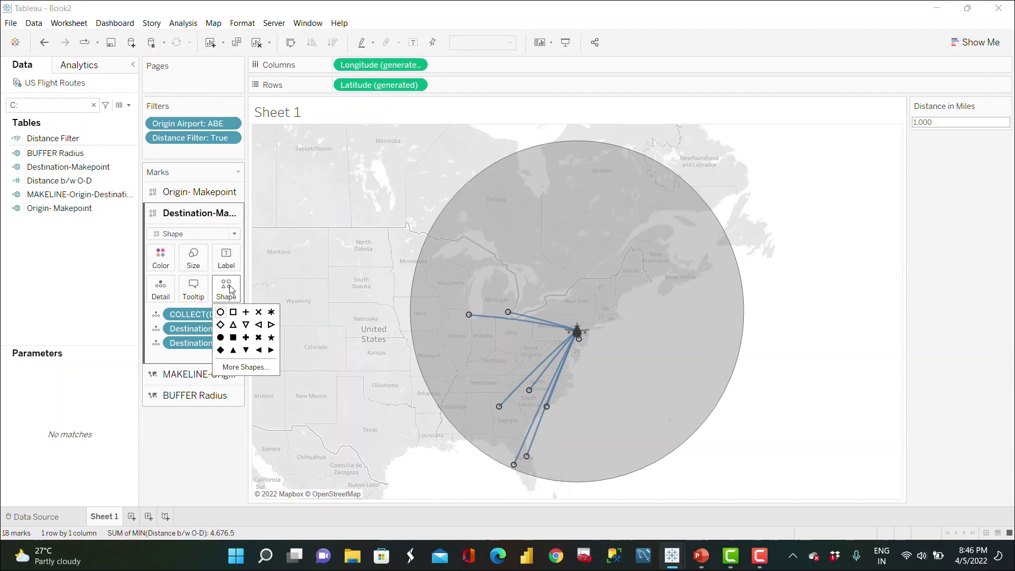
click(255, 367)
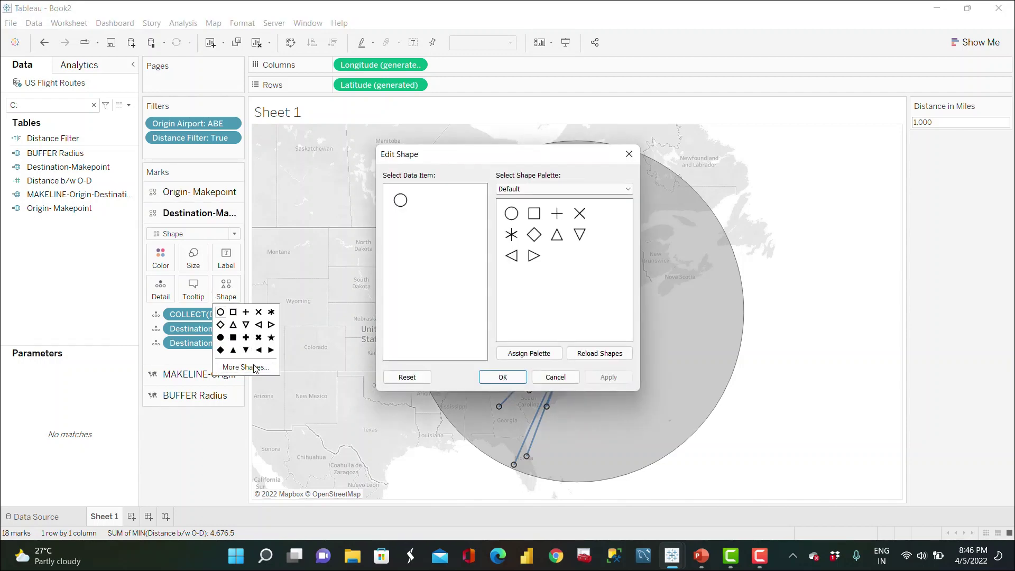
click(600, 190)
click(549, 219)
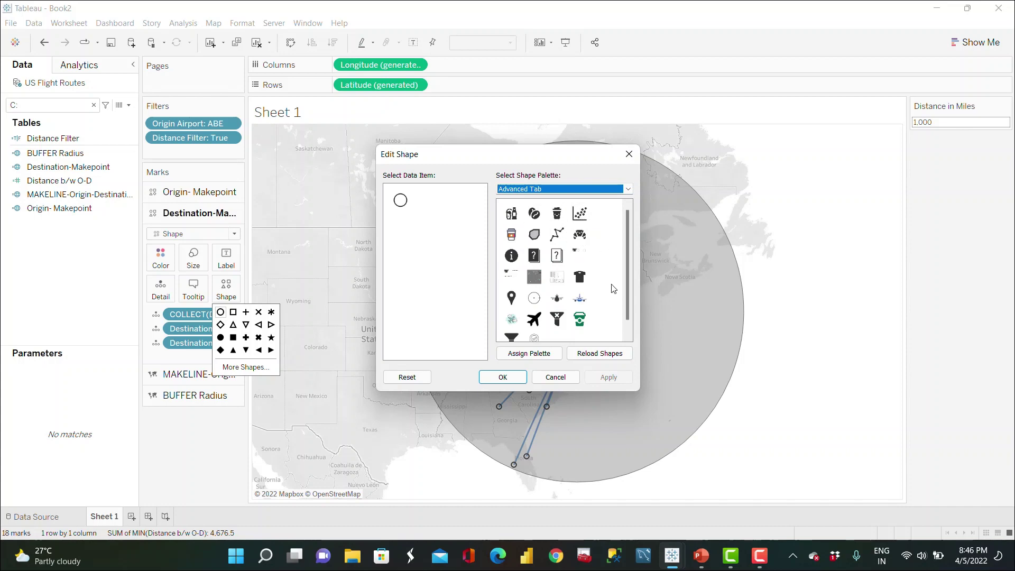
click(534, 337)
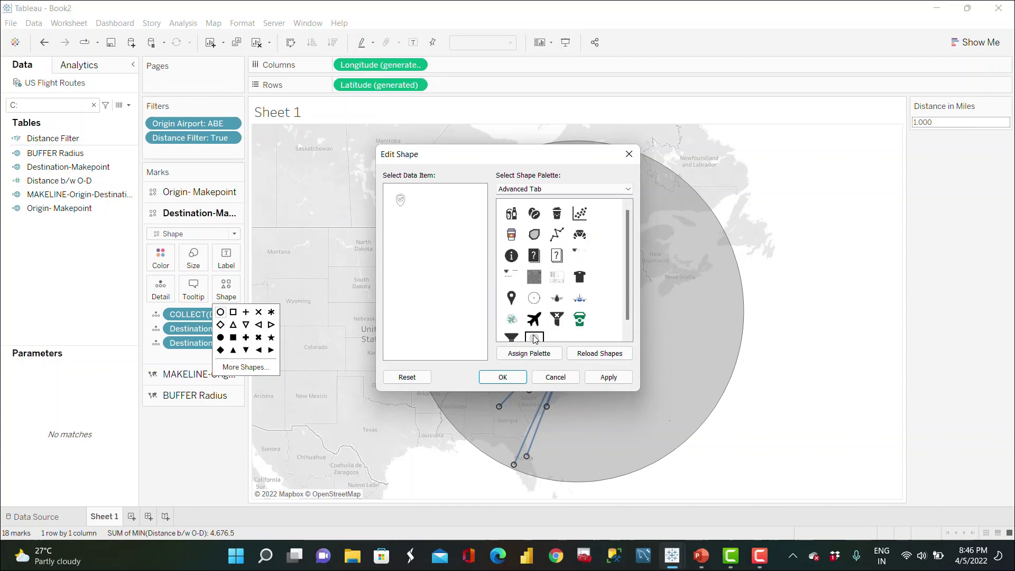
click(606, 378)
click(518, 382)
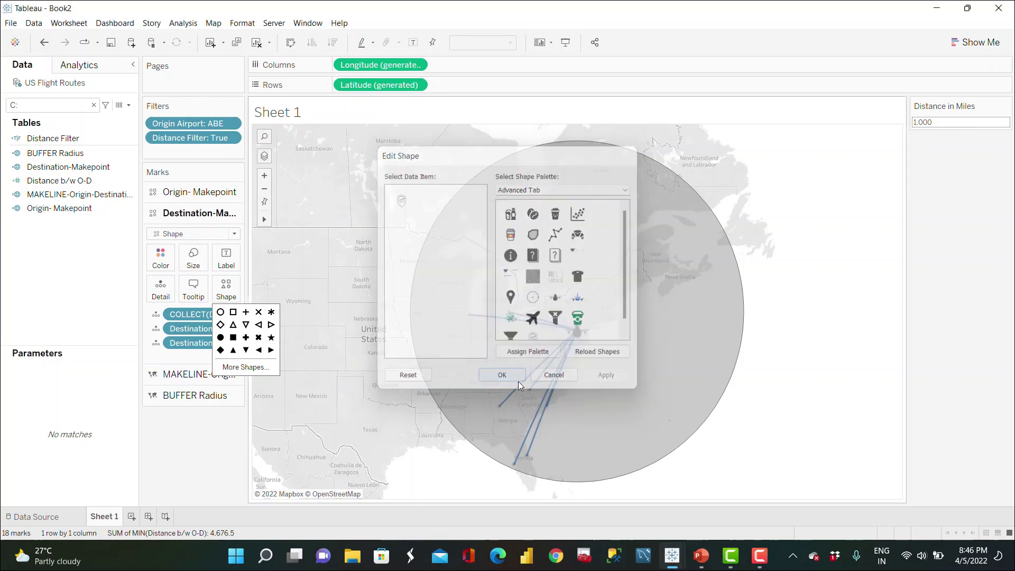
Enlarge the pins of the Destination-Makepoint layer to roughly three quarters of the size range
click(193, 257)
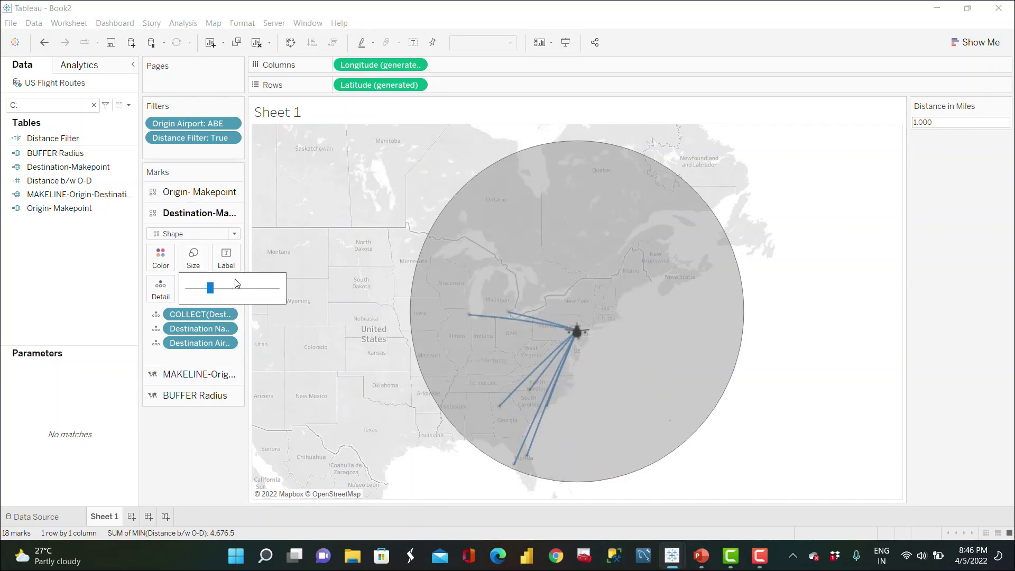
drag(232, 292, 265, 296)
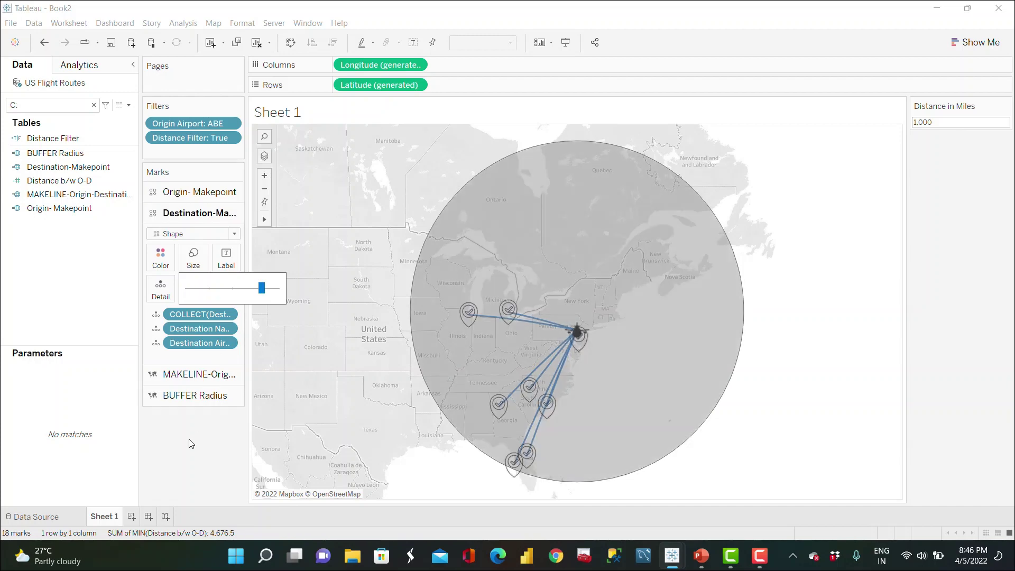
click(191, 442)
Color the route lines of the MAKELINE layer dark gray
click(202, 375)
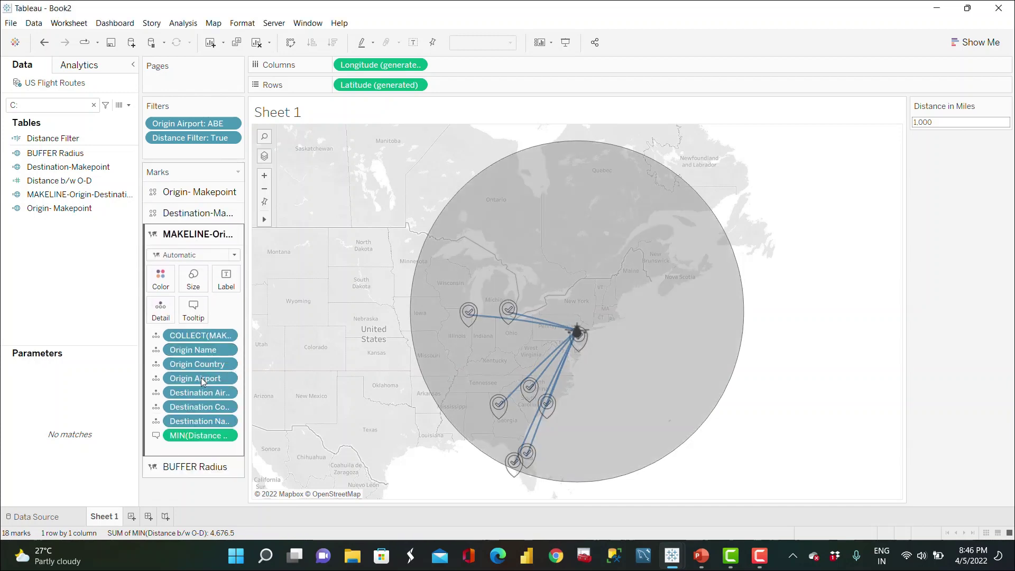
click(161, 278)
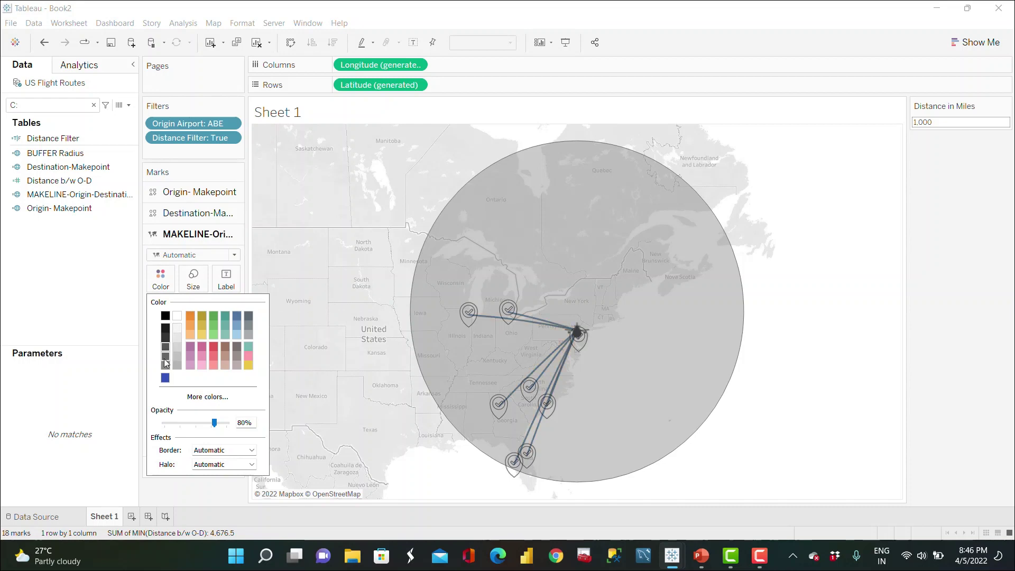
click(205, 478)
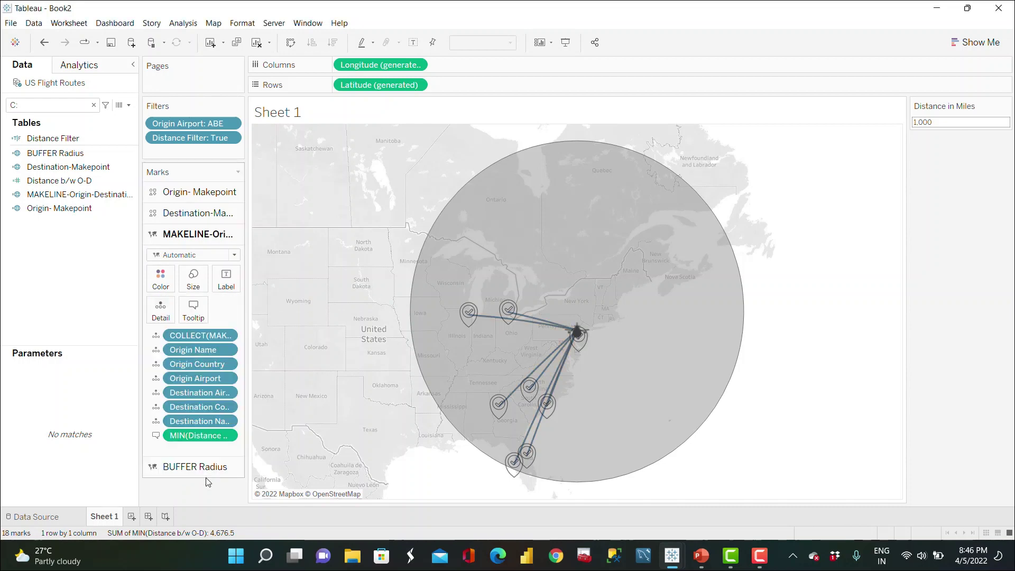
Show the Origin Airport filter beside the map and display it as a Single Value (dropdown)
click(232, 192)
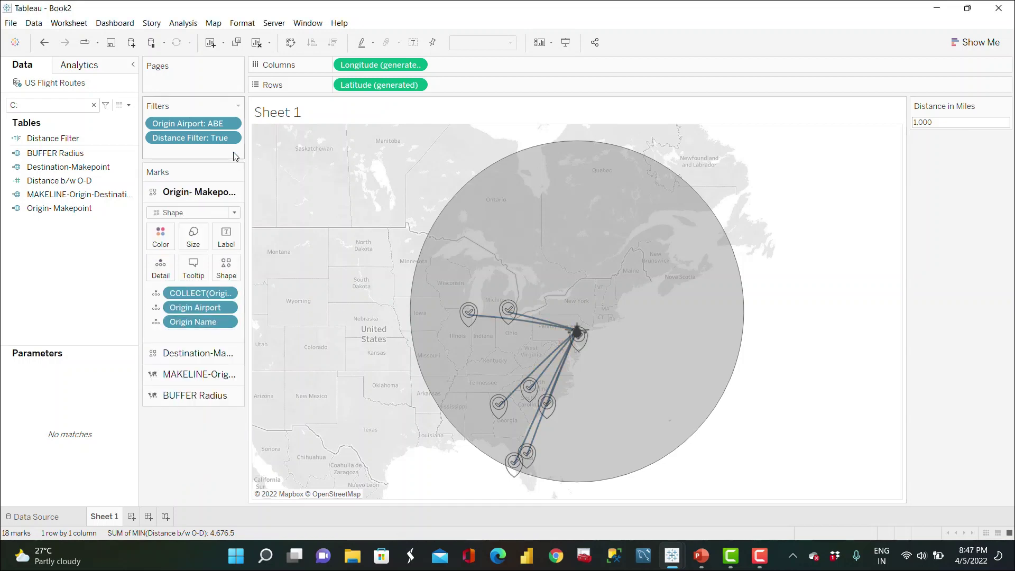
click(230, 123)
click(206, 156)
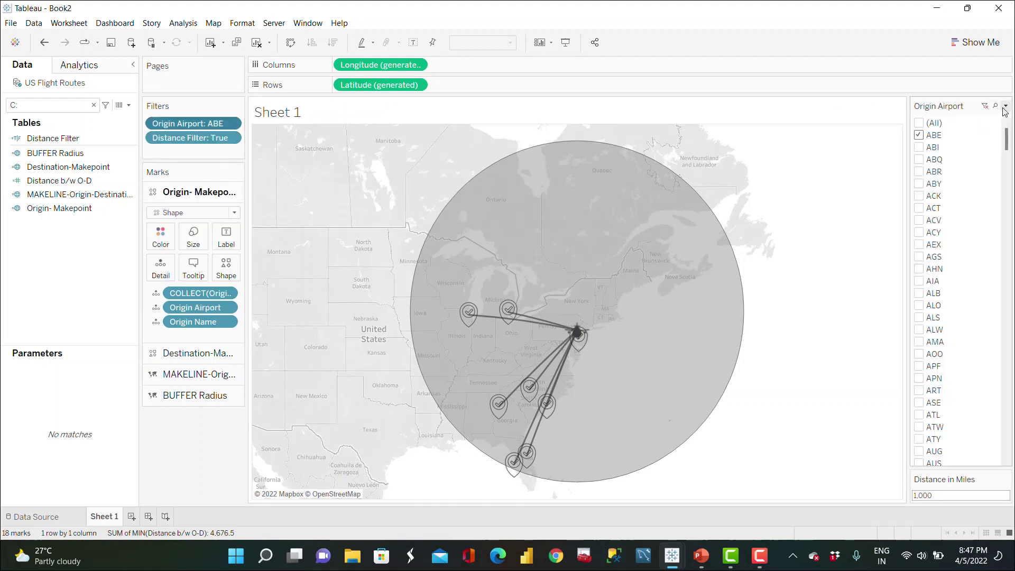
click(1005, 105)
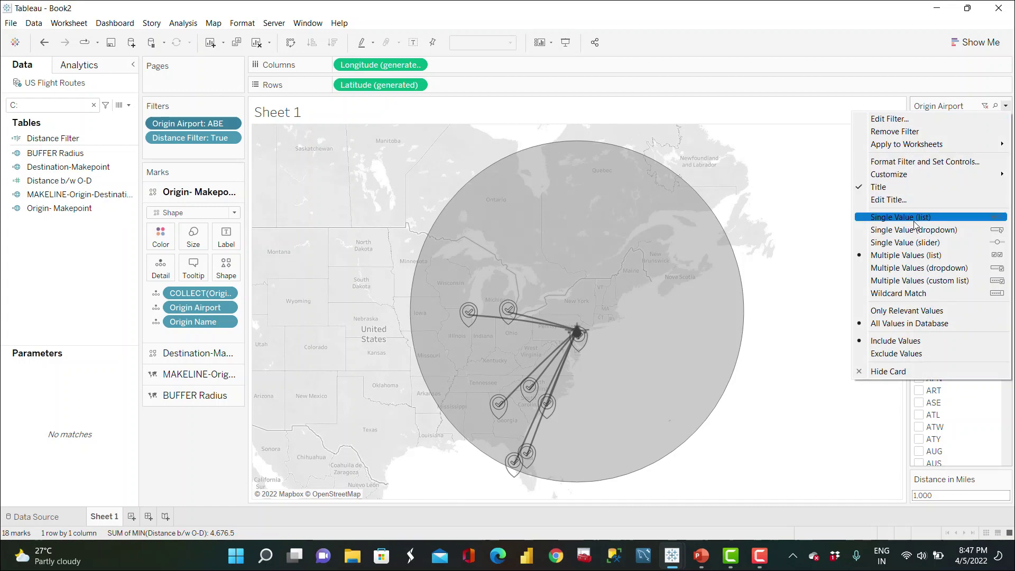
click(914, 229)
Filter Origin Airport to LAS and set the Distance in Miles parameter to 300
click(996, 125)
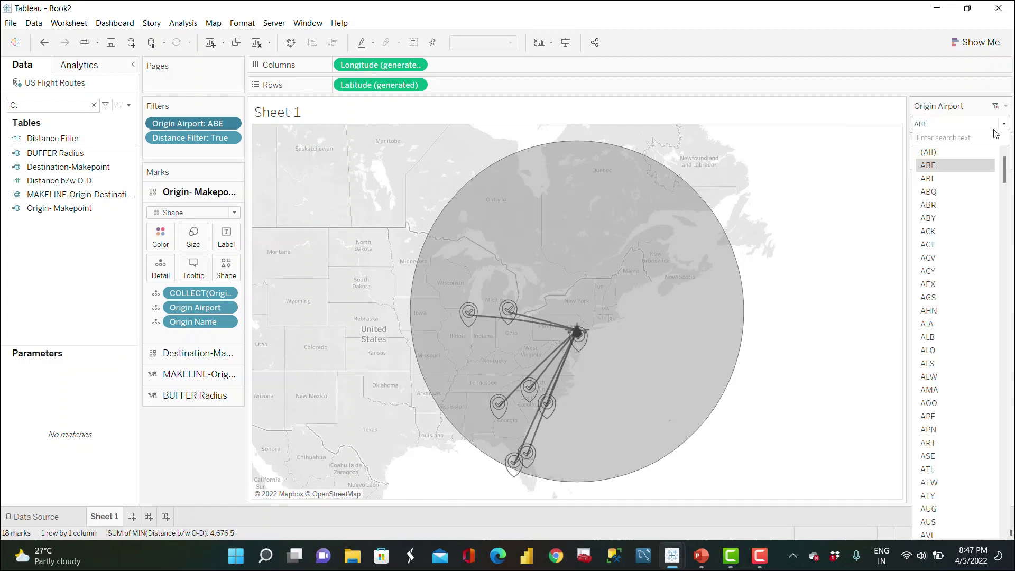
text(las)
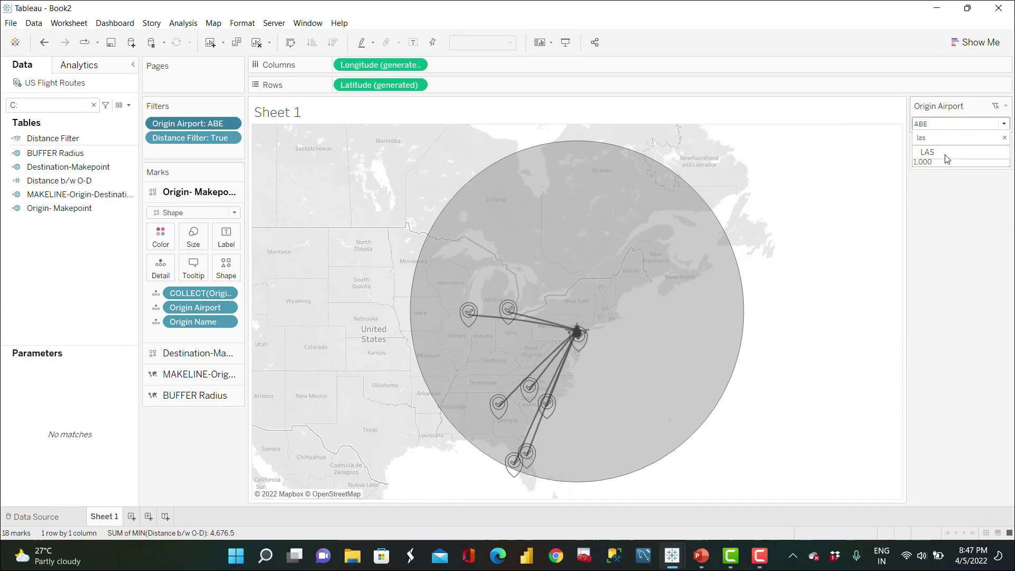
click(933, 154)
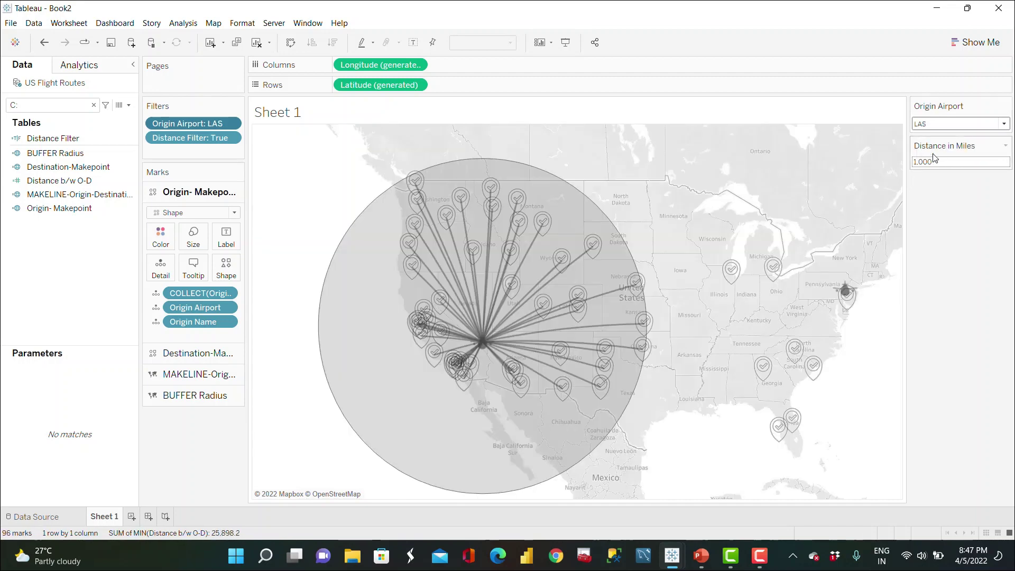
click(943, 166)
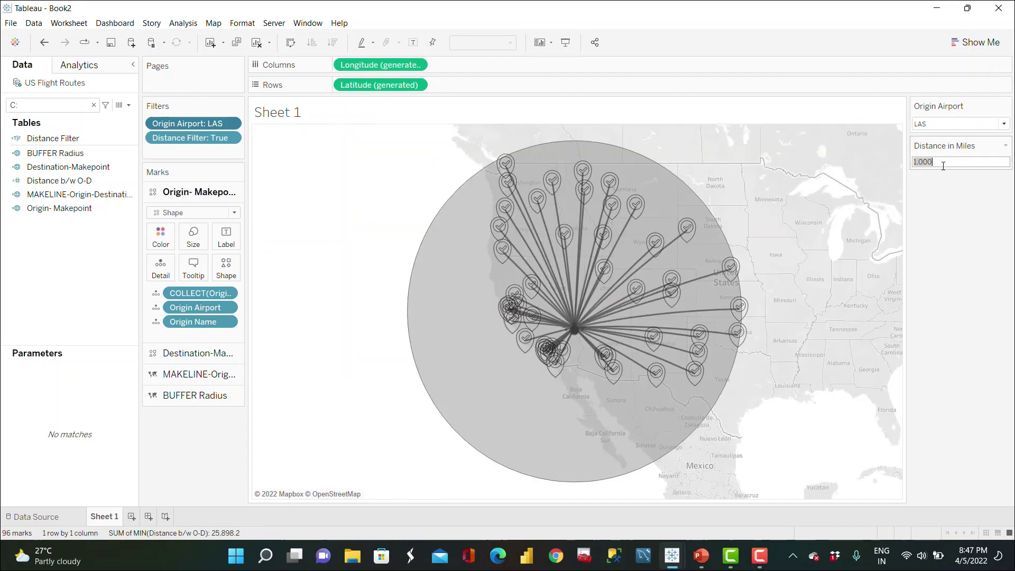
text(300)
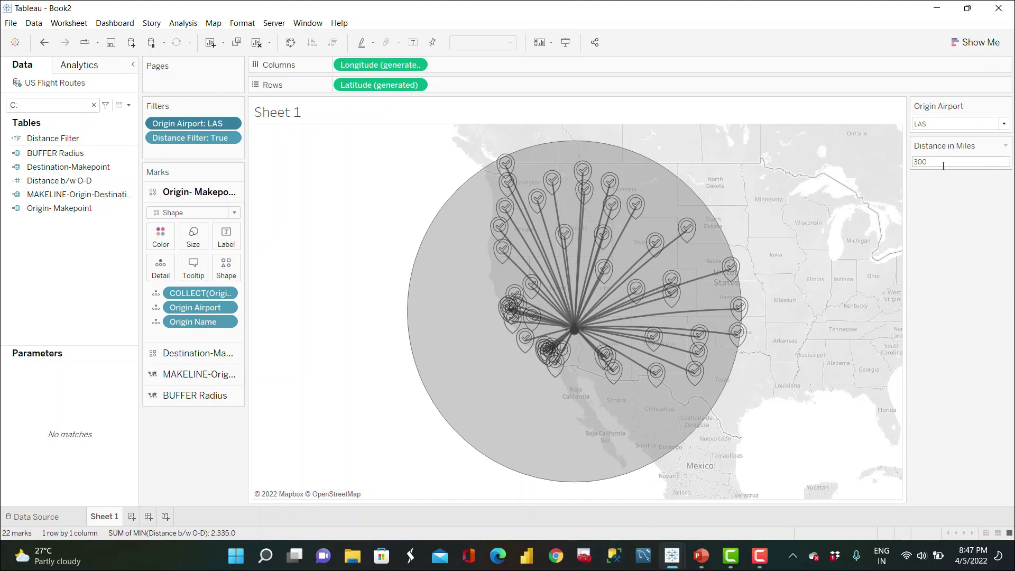
key(Return)
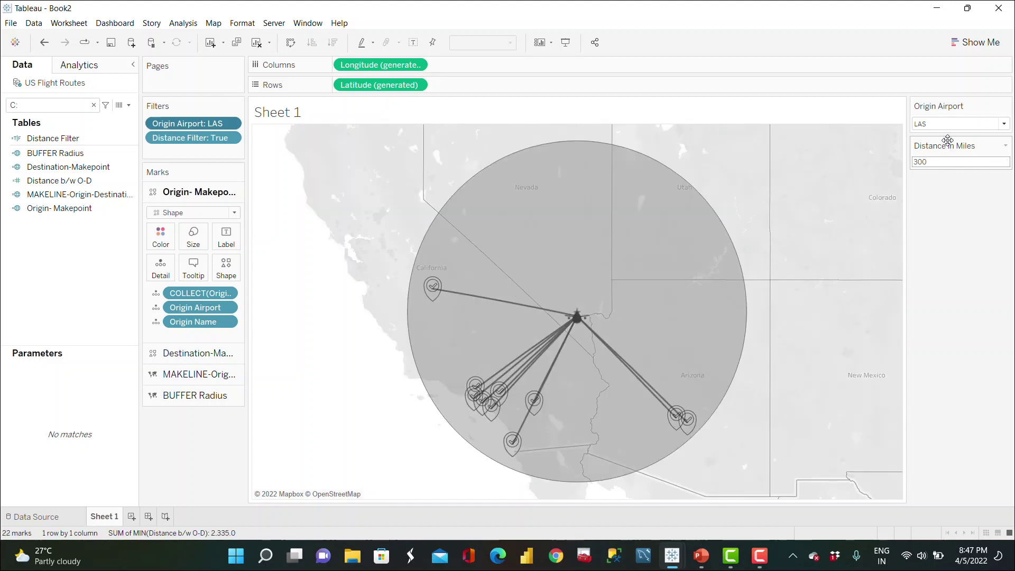
Filter Origin Airport to ABE and set the Distance in Miles parameter to 500
click(1002, 123)
text(abe)
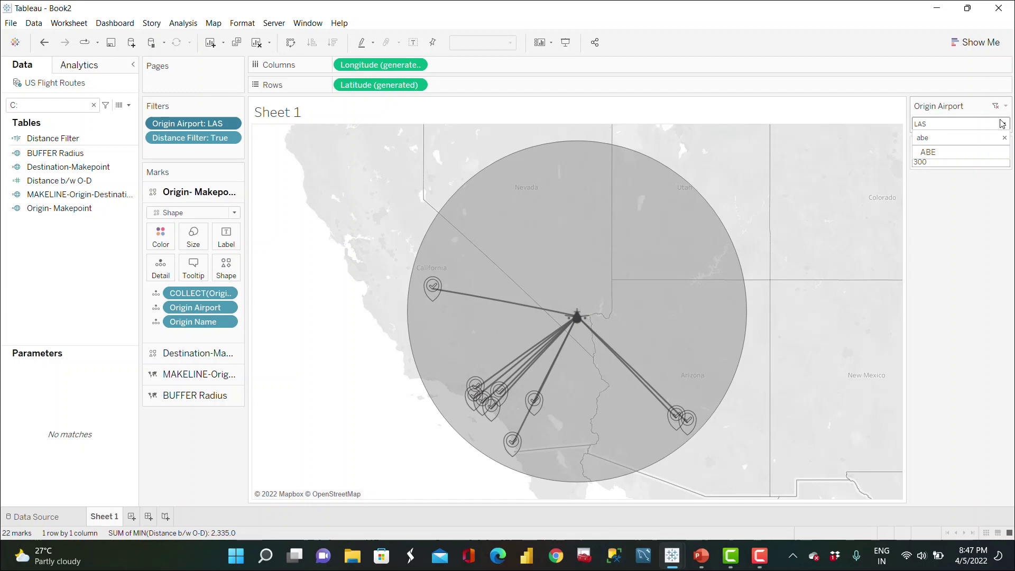
click(946, 152)
click(935, 160)
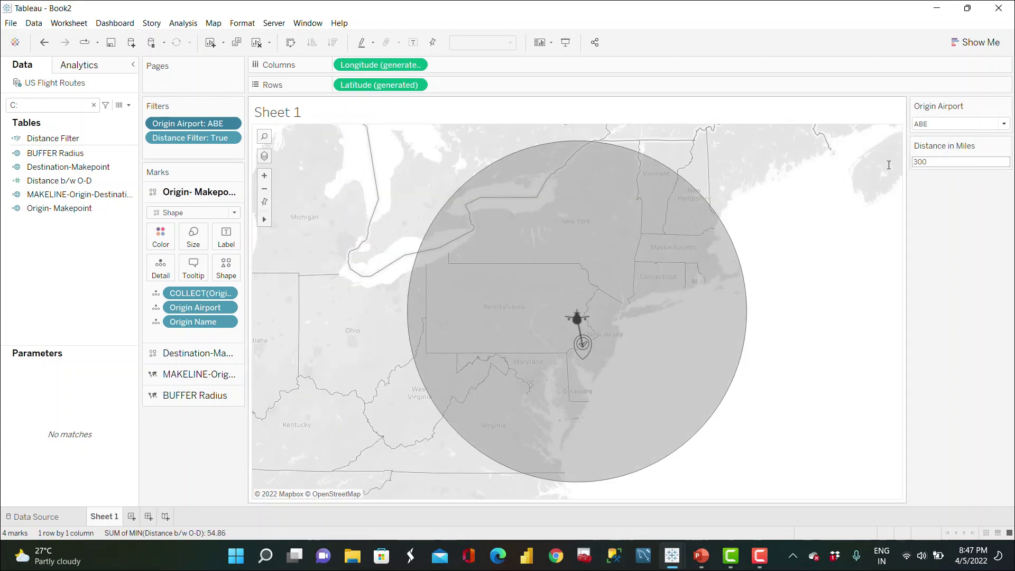
drag(937, 162, 904, 163)
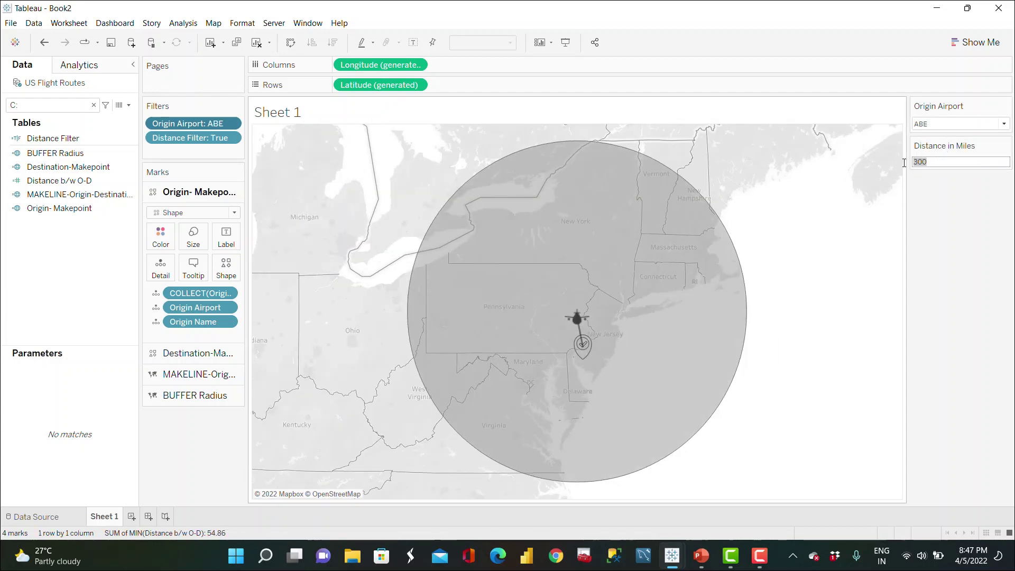
text(500)
key(Return)
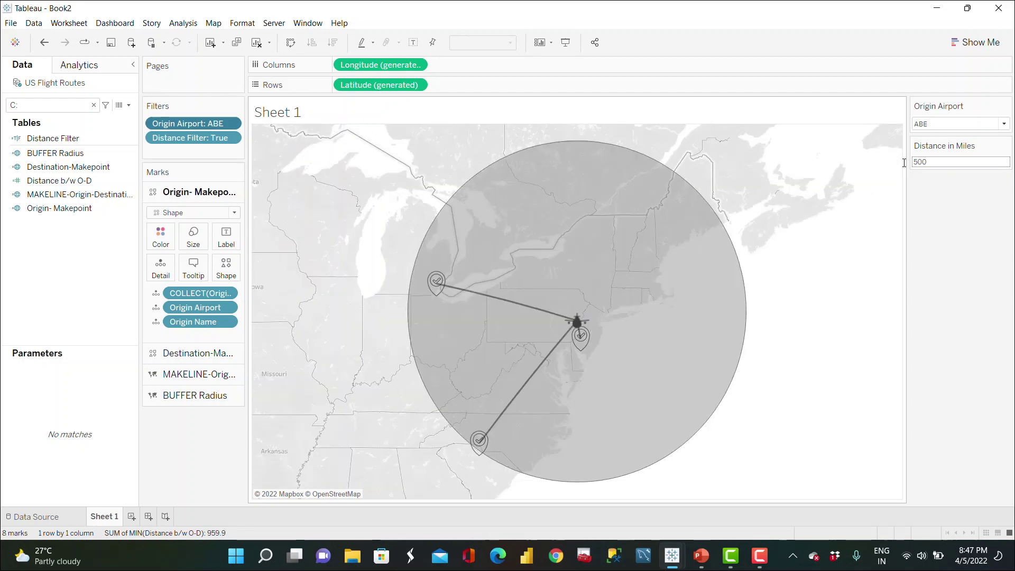
Set the MAKELINE layer's tooltip to "<Origin City> to <Destination City>" above "Distance Travelled is <MIN(Distance b/w O-D)> miles."
click(517, 309)
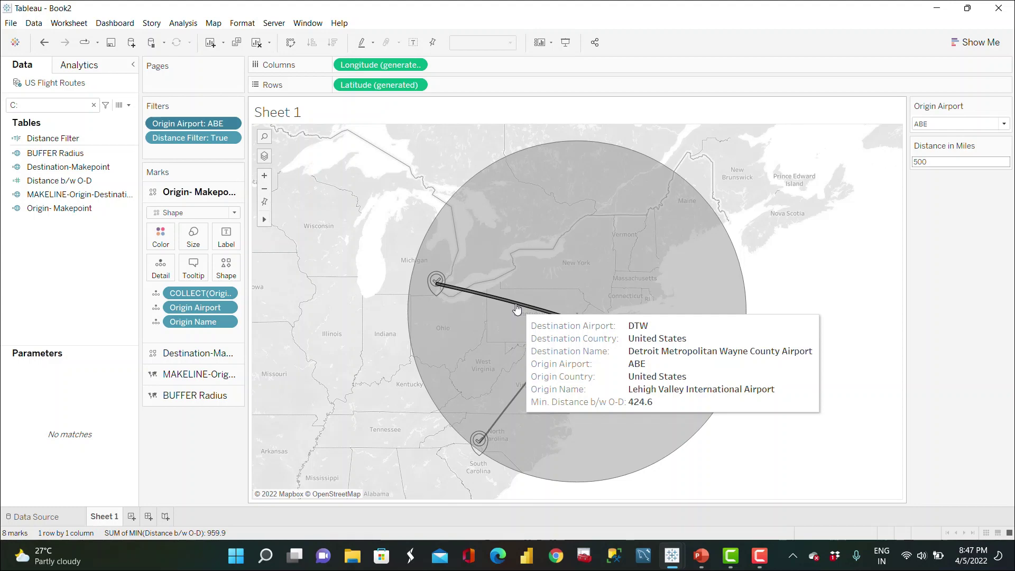
click(502, 301)
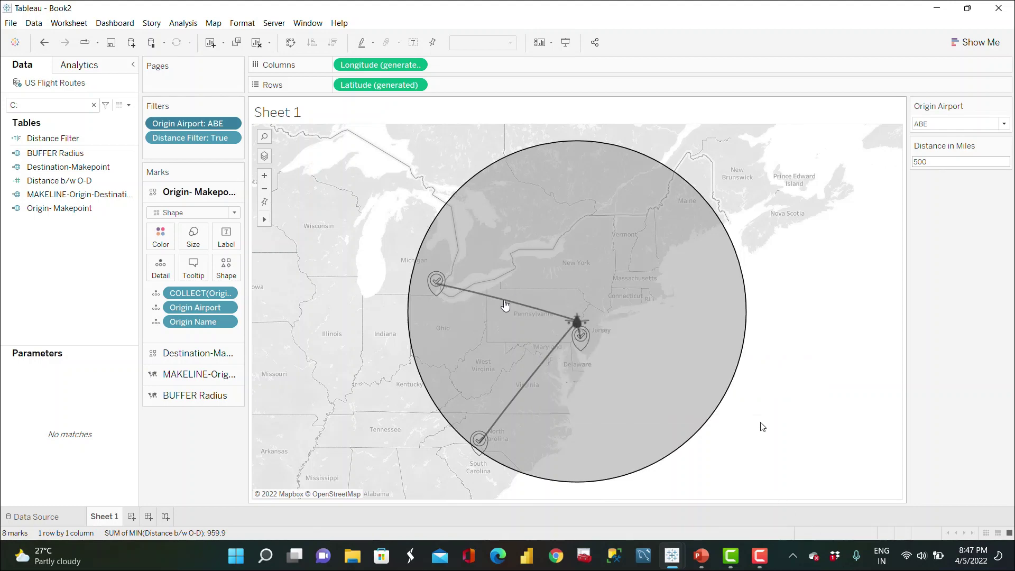
click(507, 305)
click(201, 374)
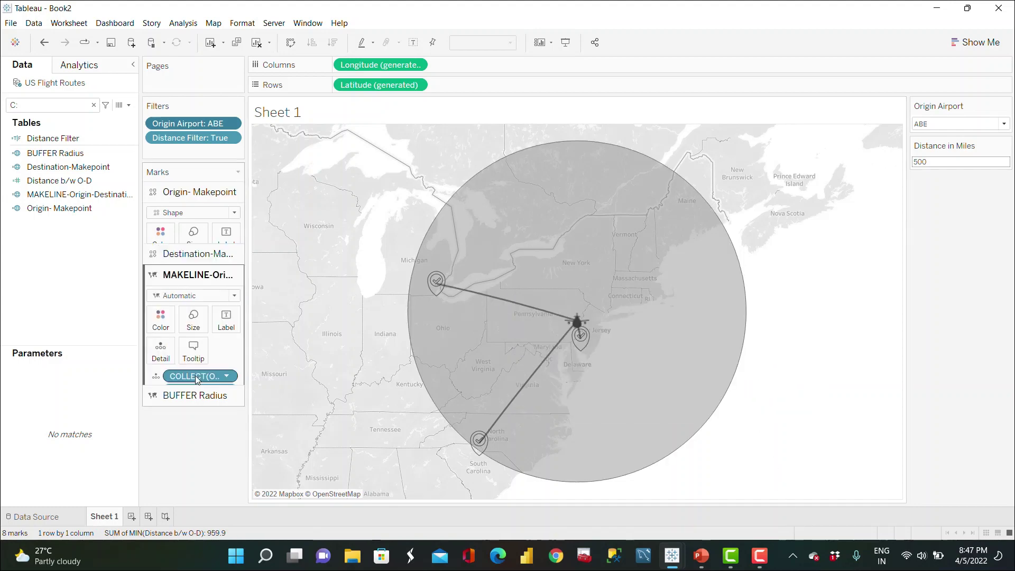
click(194, 307)
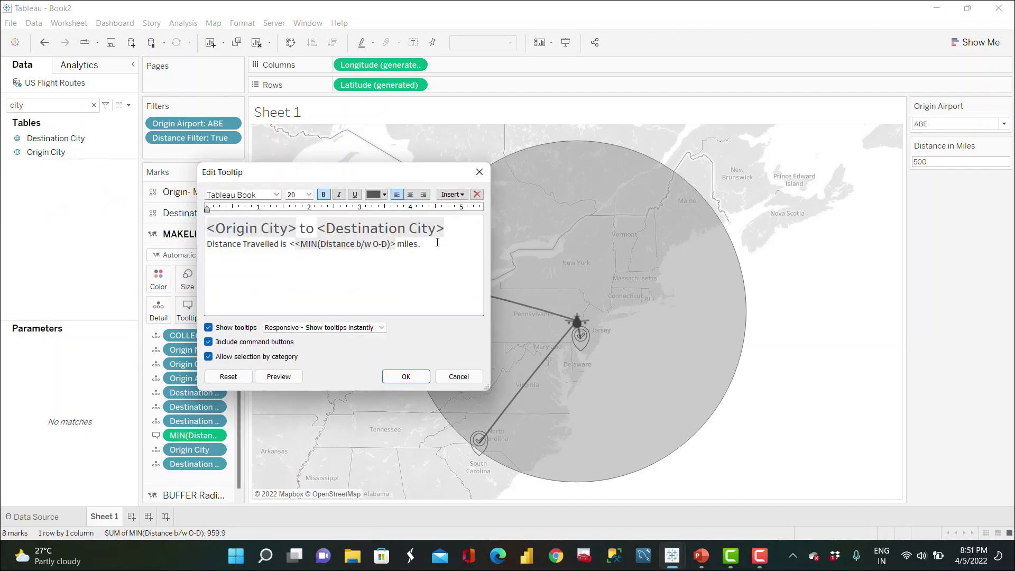
double_click(306, 244)
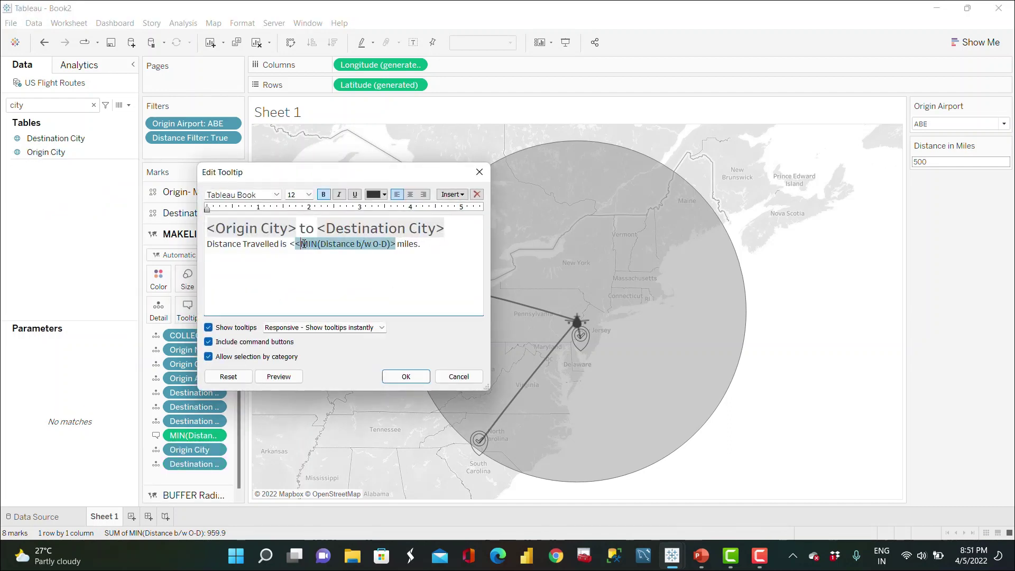
click(435, 246)
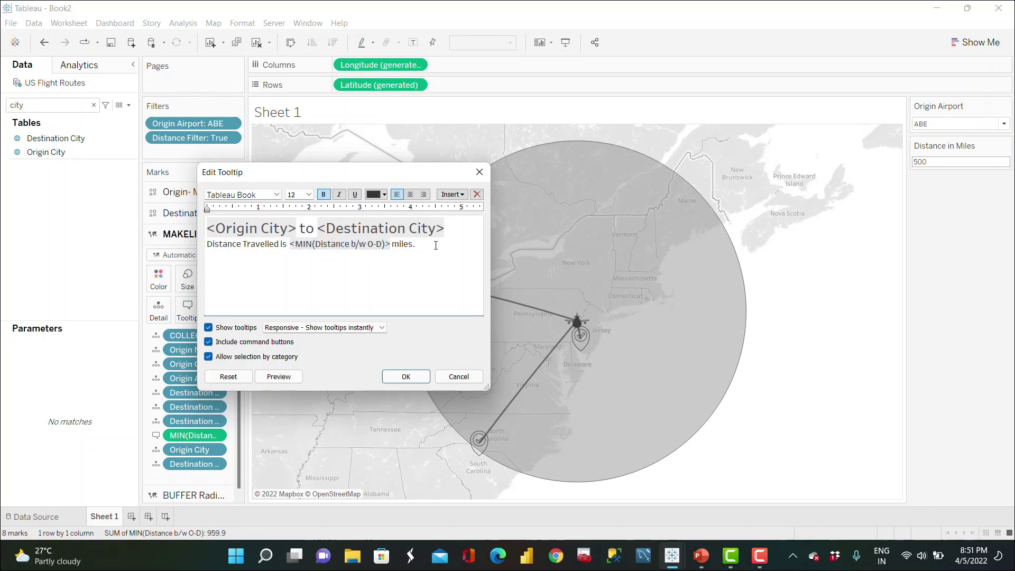
click(453, 194)
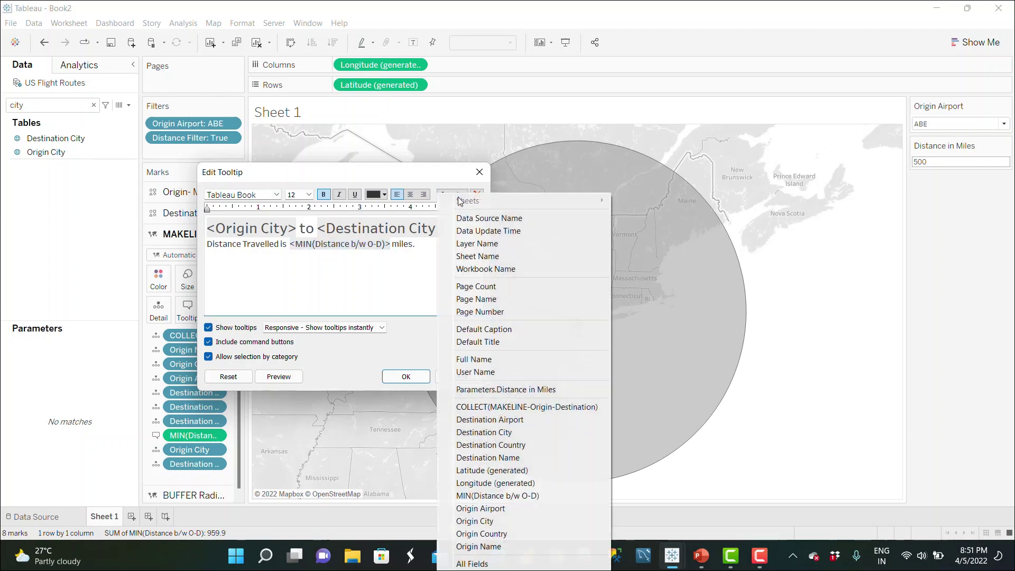
double_click(325, 237)
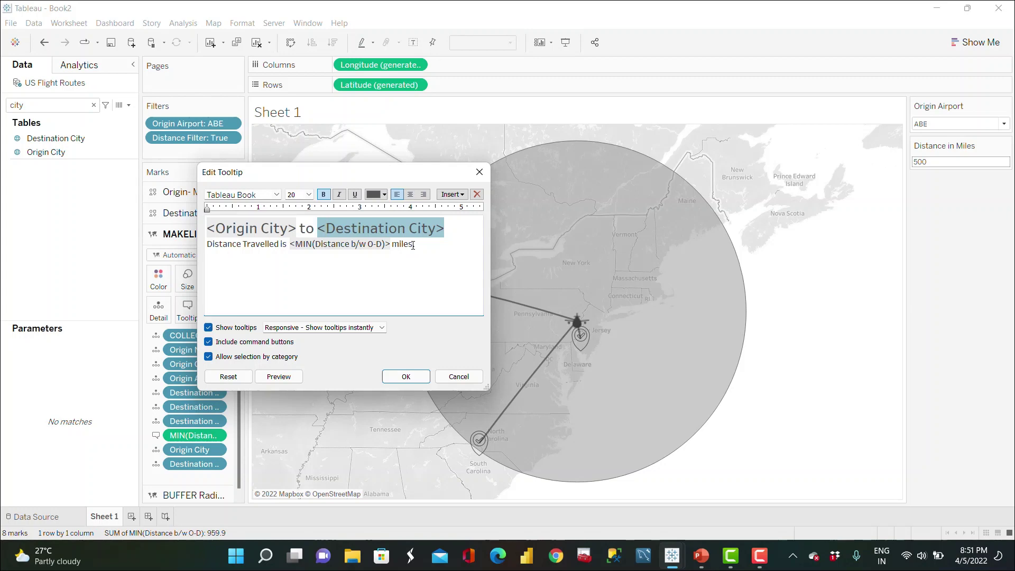
click(410, 376)
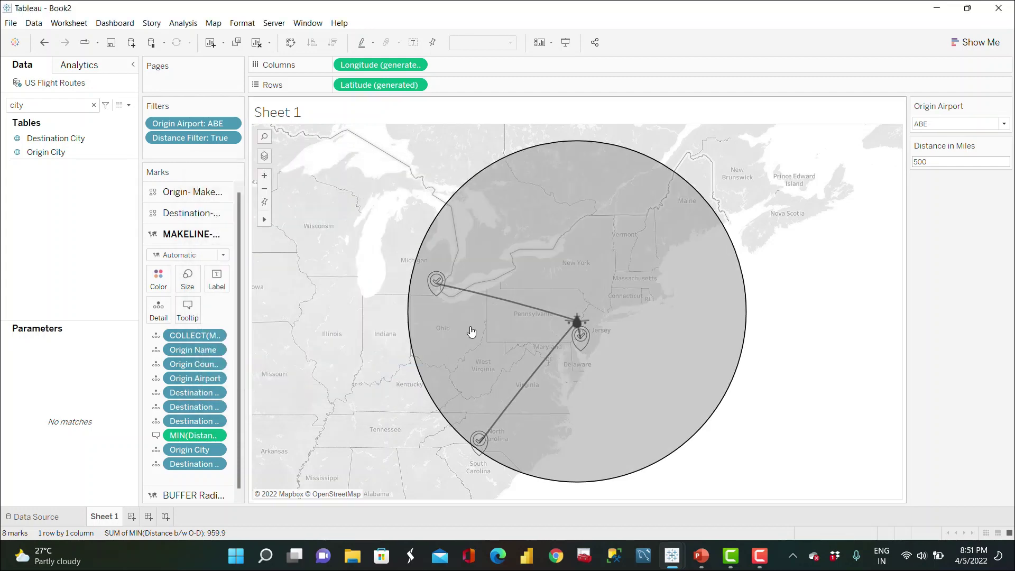
Check the route and airport tooltips on the map, and set the Distance in Miles parameter to 1000
mouse_move(513, 307)
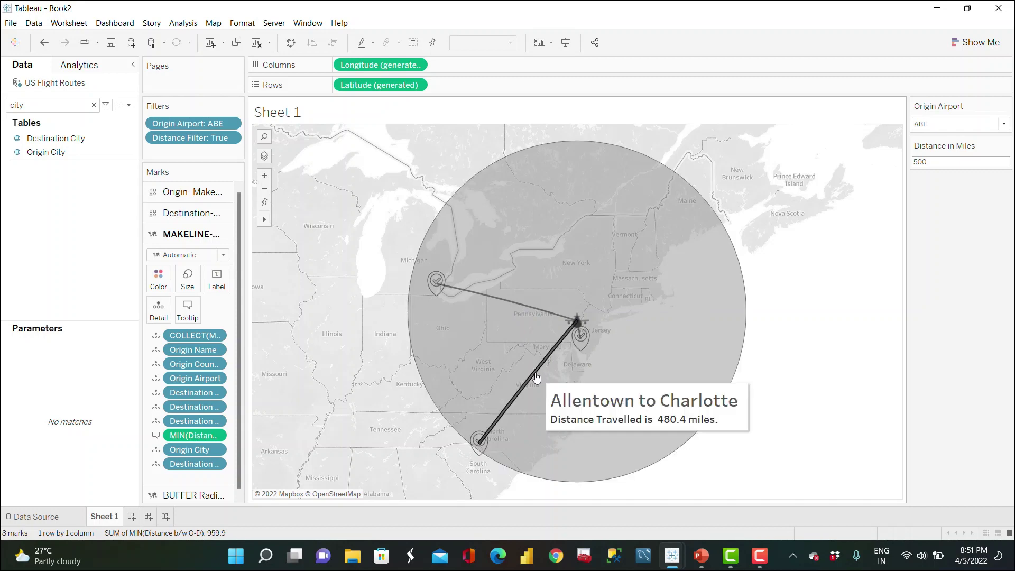
mouse_move(578, 325)
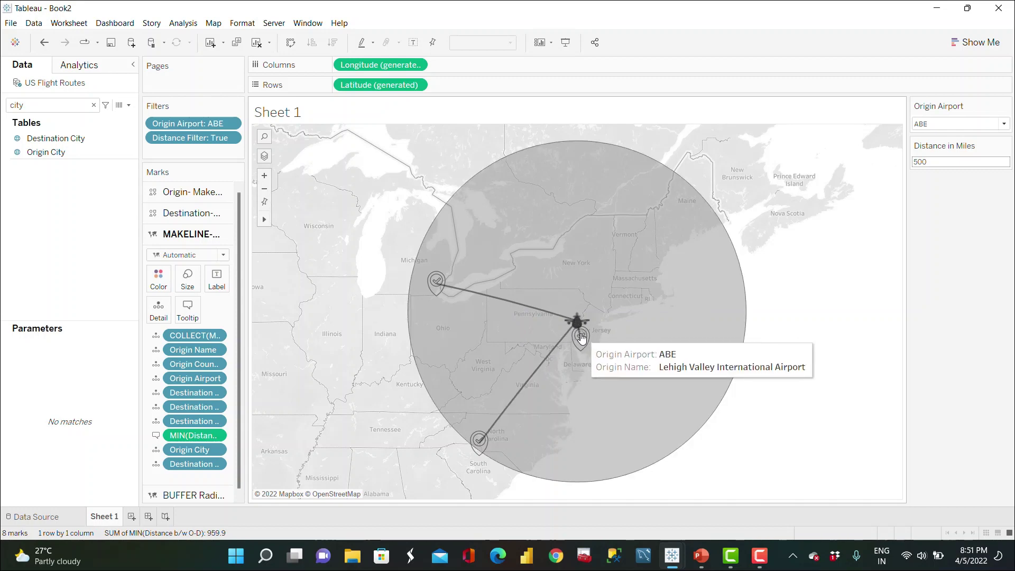
mouse_move(583, 346)
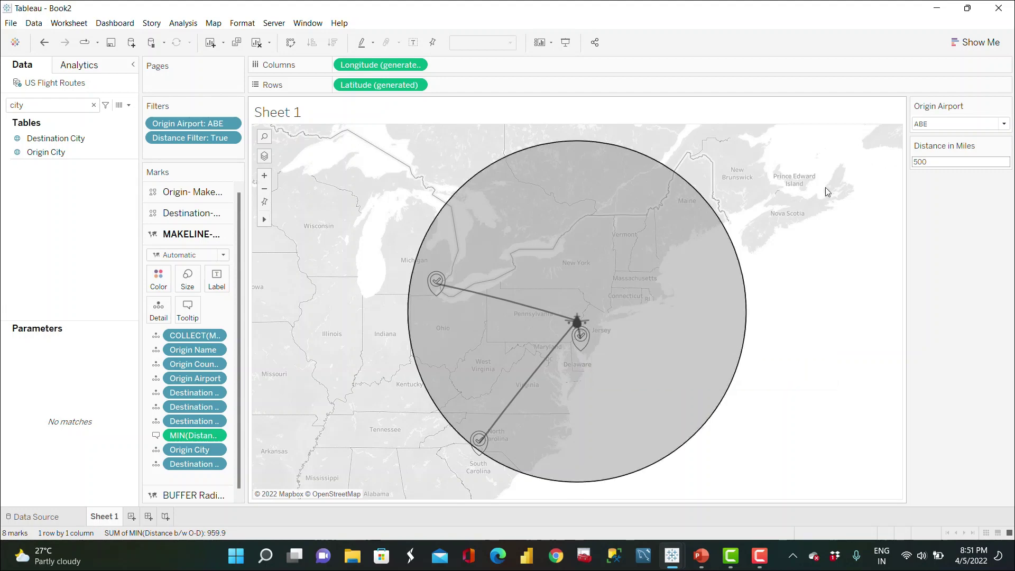
click(954, 127)
click(881, 174)
click(936, 162)
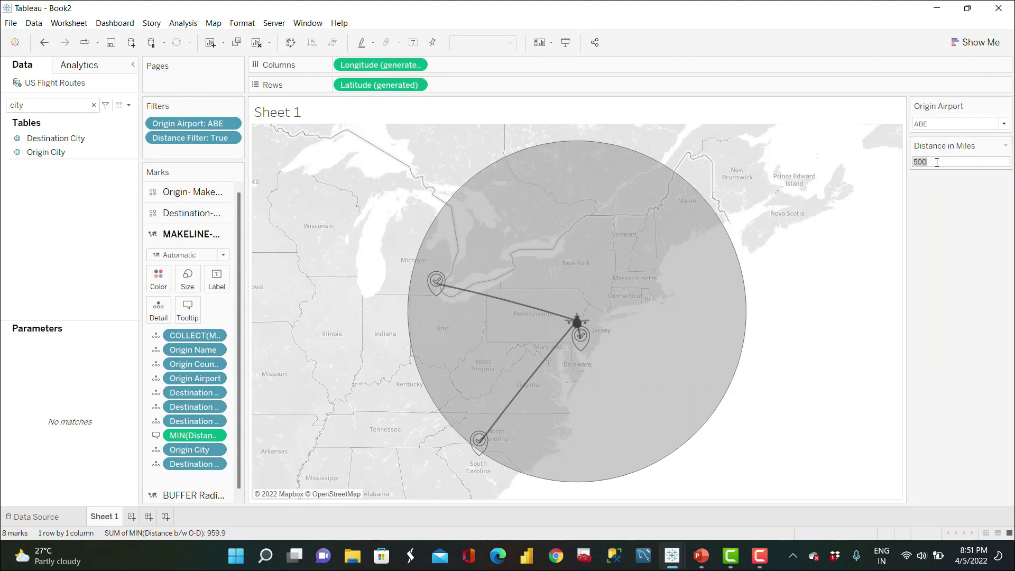
text(1000)
key(Return)
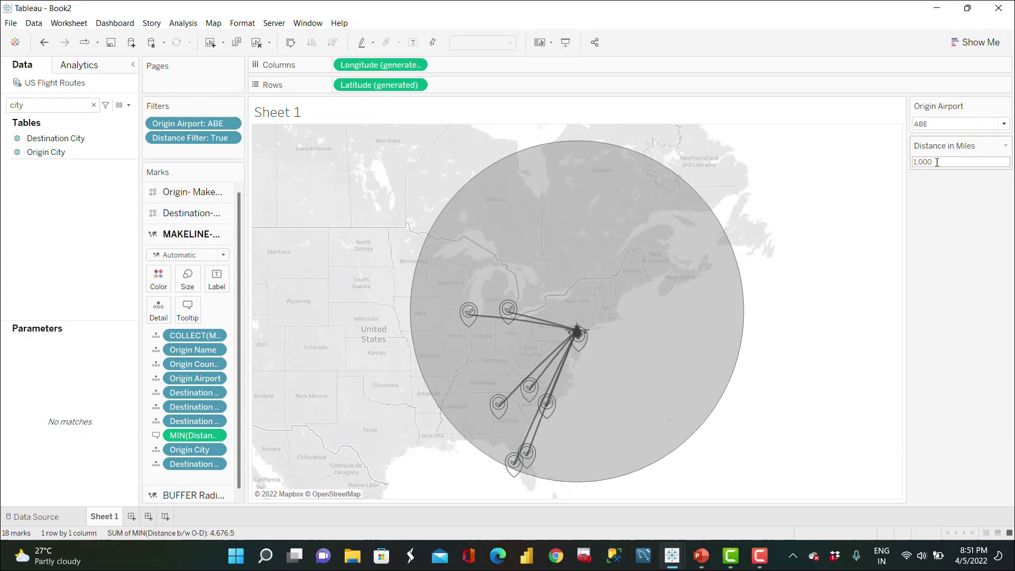
Try filtering Origin Airport to LAS with Distance in Miles set to 200, and undo both changes
click(943, 125)
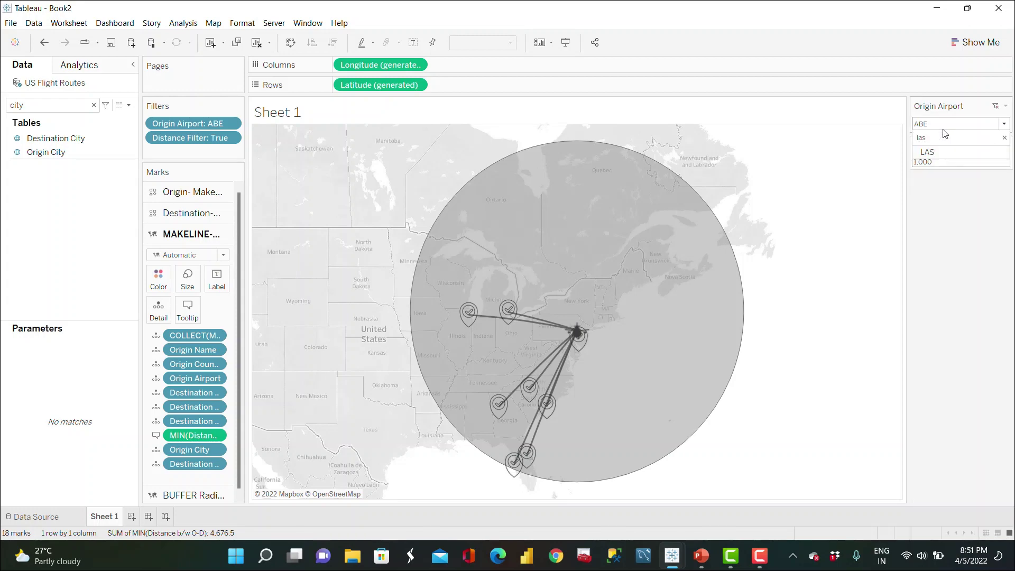
click(940, 149)
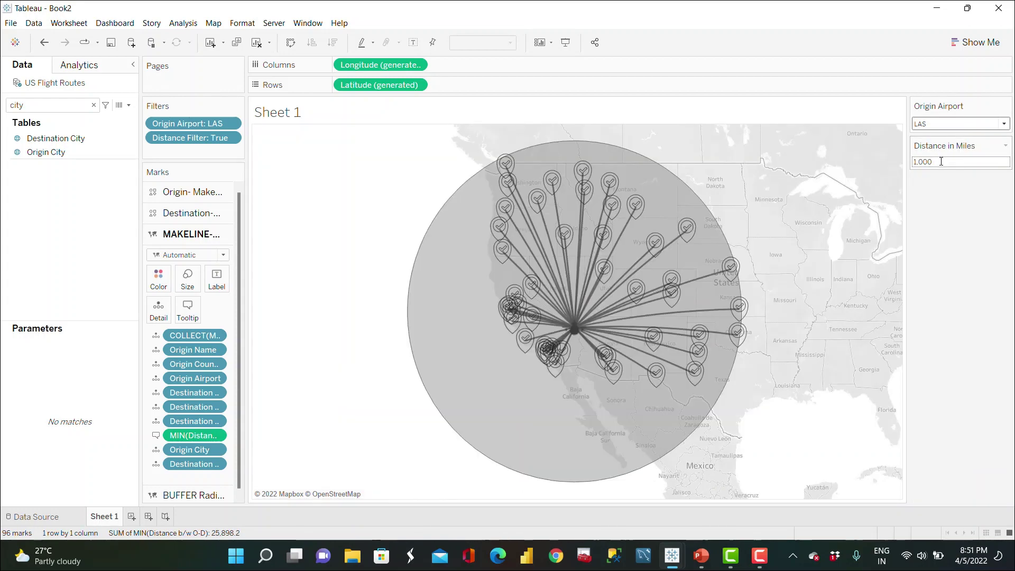
click(941, 162)
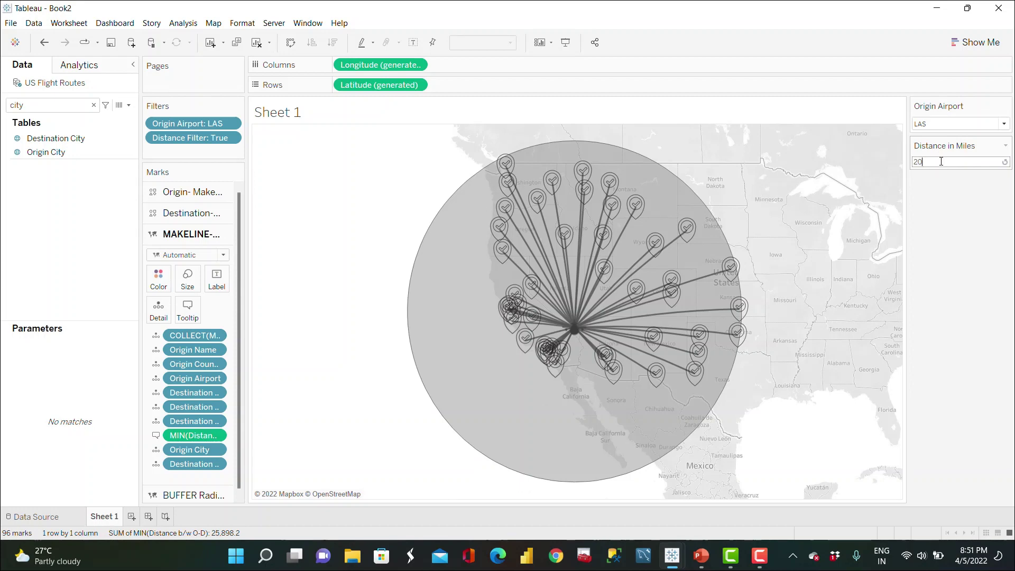
text(200)
key(Return)
key(ctrl+z)
key(ctrl+z)
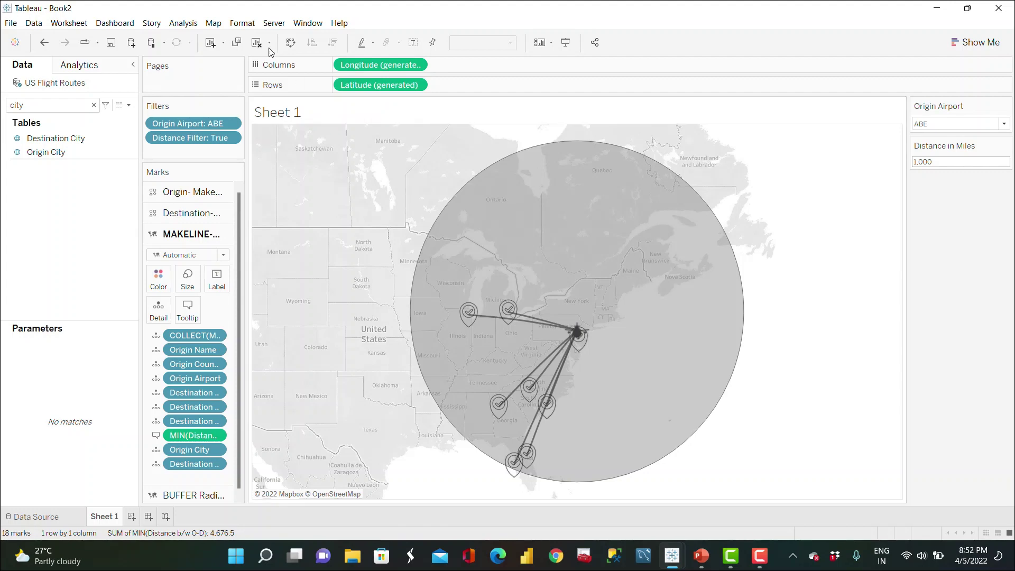
Open the map layer settings and change the background map style to Normal
click(242, 23)
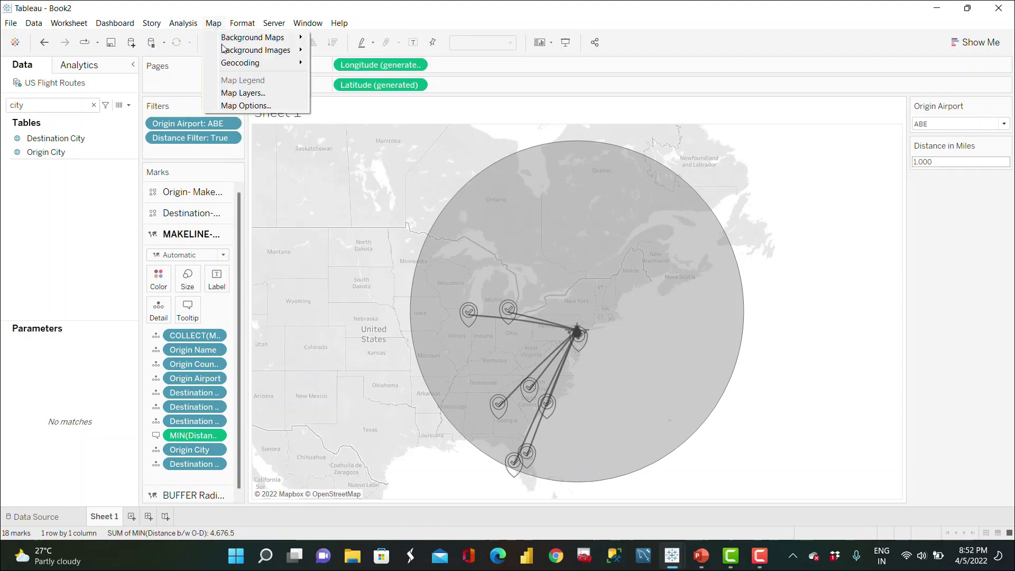
click(237, 79)
click(122, 108)
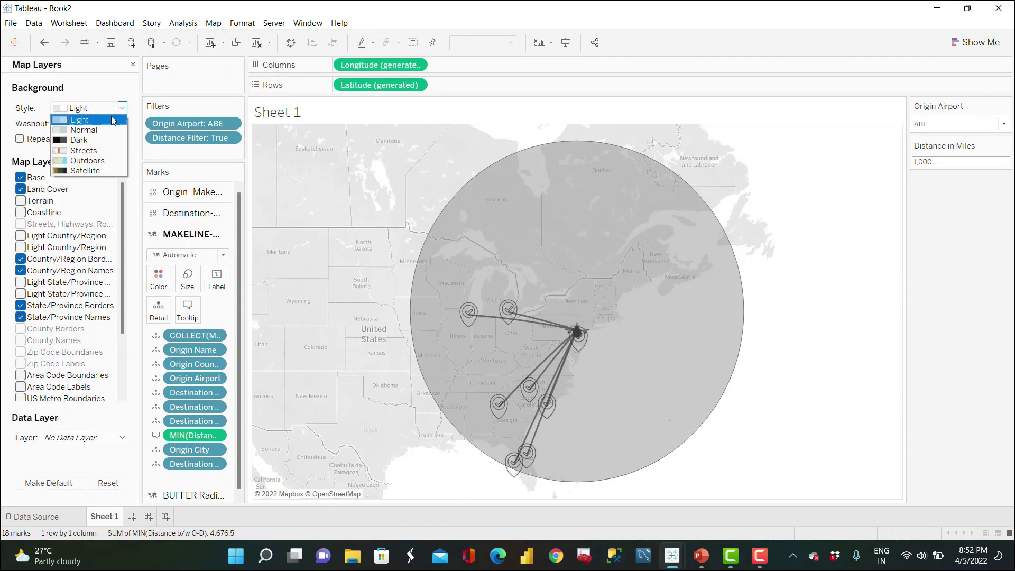
click(97, 119)
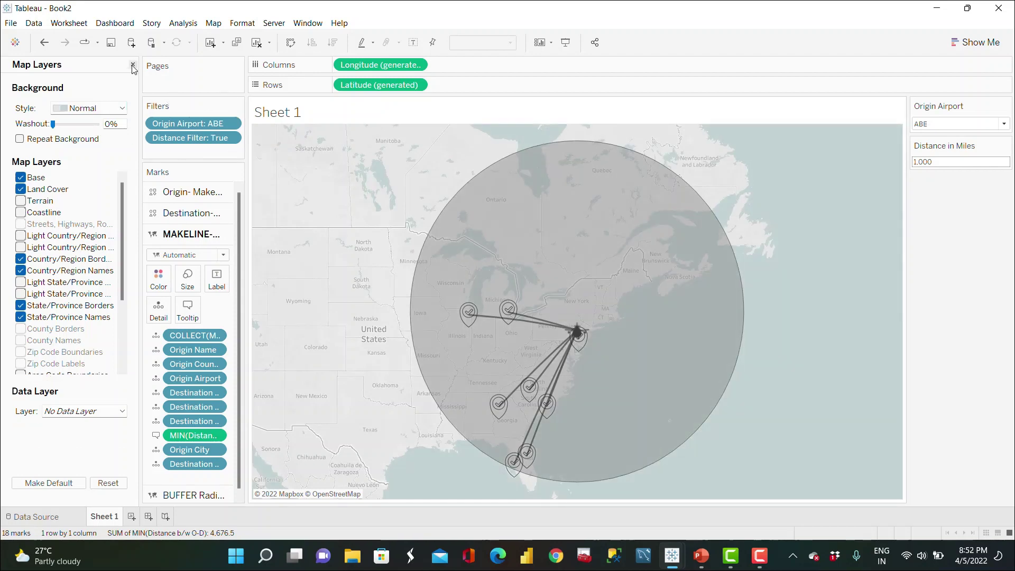
Enable the Area Code Labels, US Metro Boundaries and US Metro Labels map layers, and close the map layer settings
scroll(63, 264, down, 3)
click(20, 305)
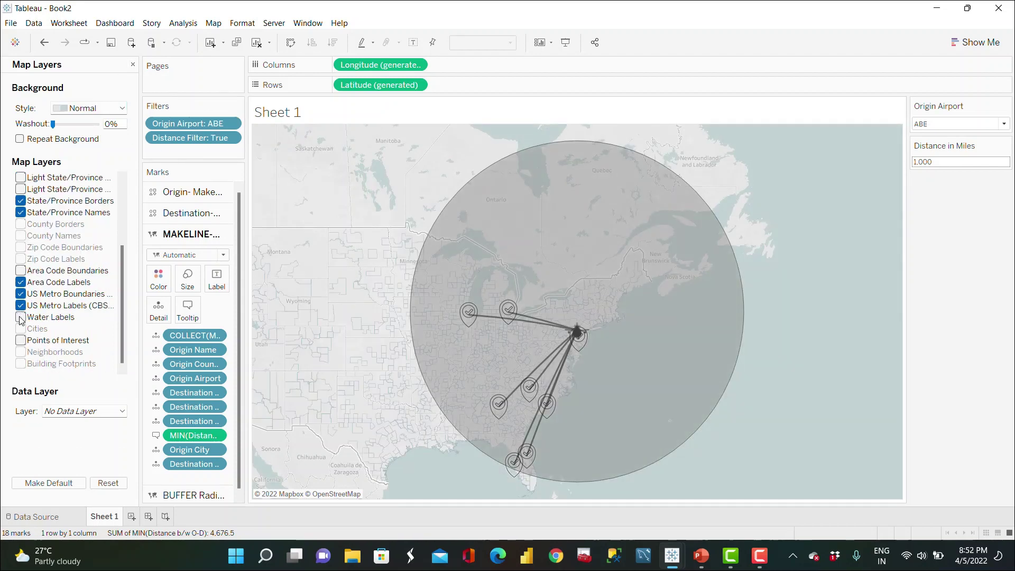
click(133, 64)
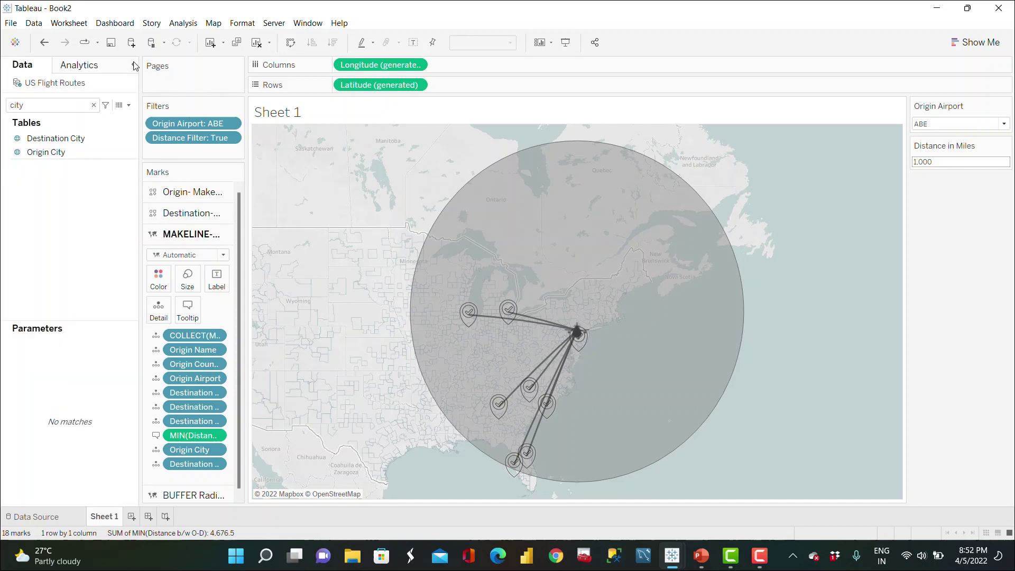
Clear the field search to list all fields, and zoom the map out to show more of North America around the buffer
click(93, 105)
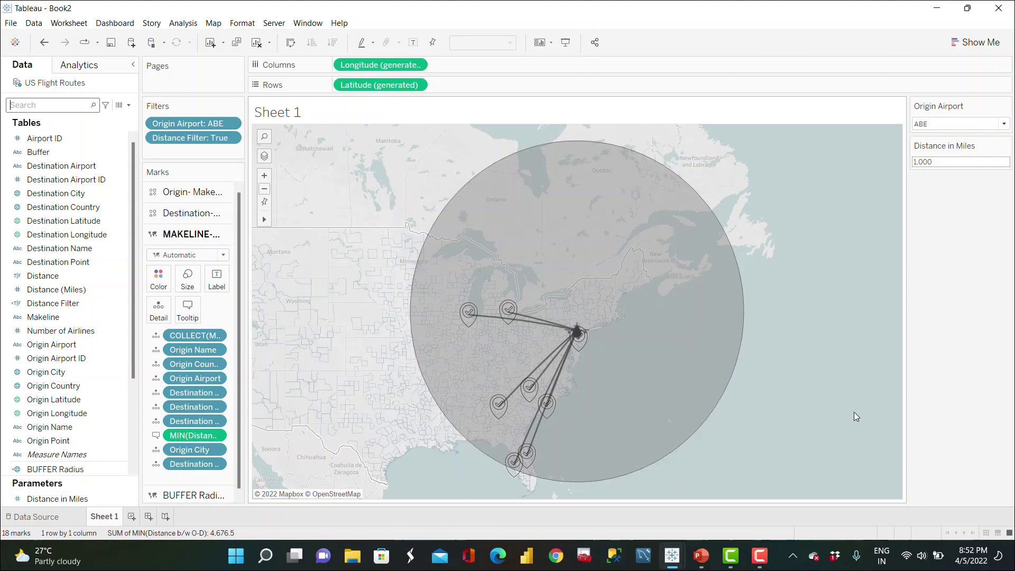
scroll(854, 411, down, 2)
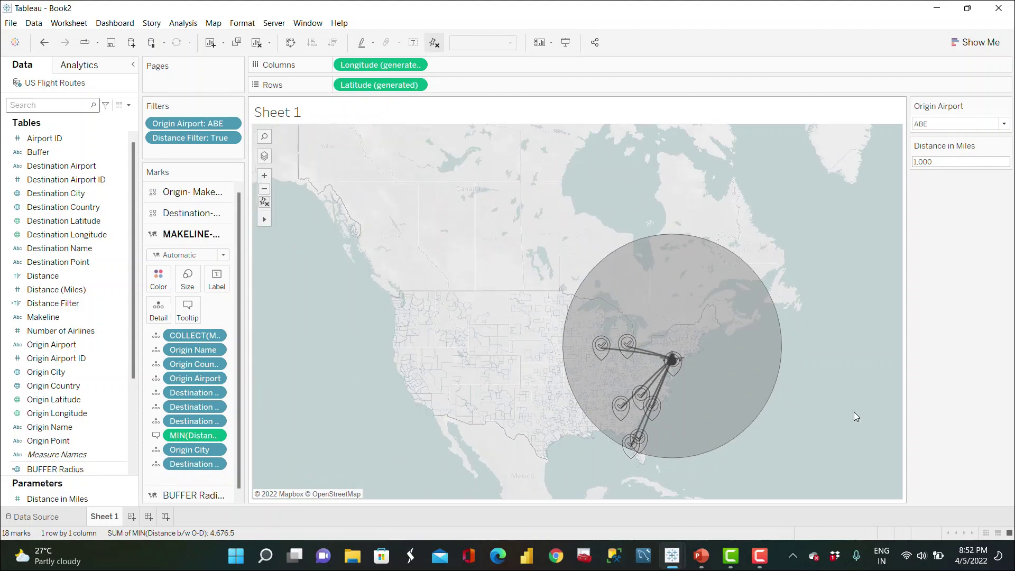
scroll(854, 411, up, 1)
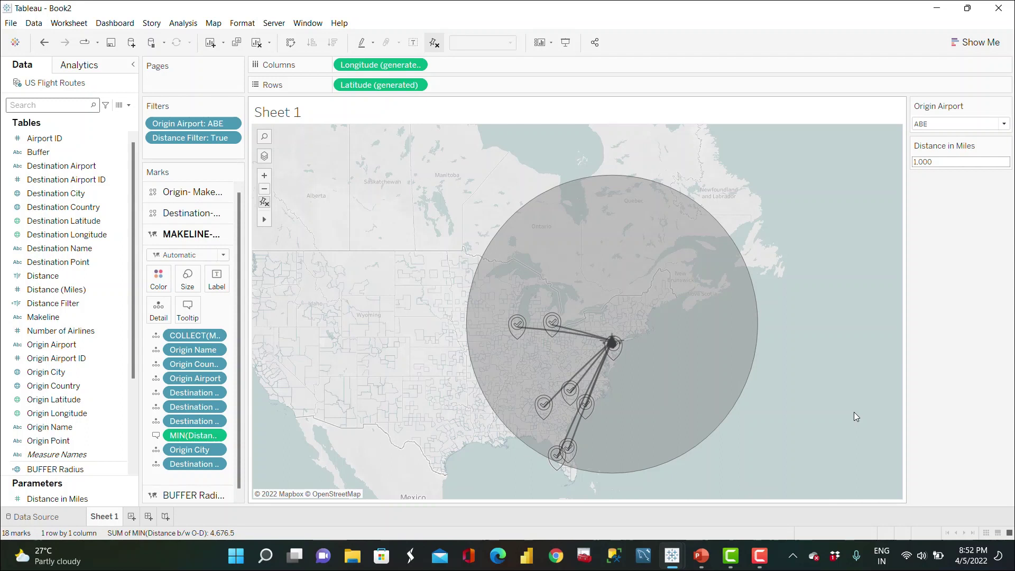
scroll(855, 415, up, 1)
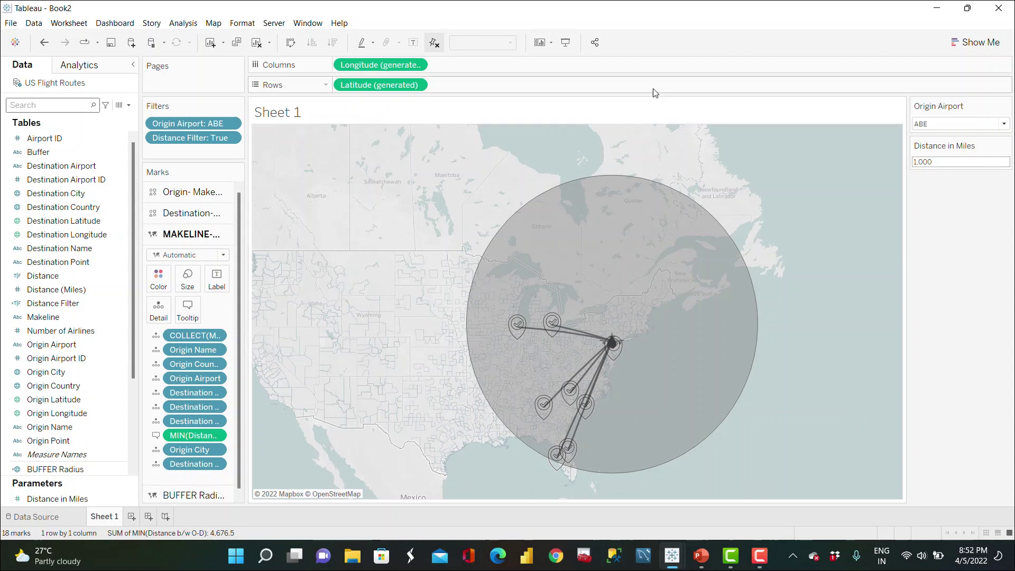